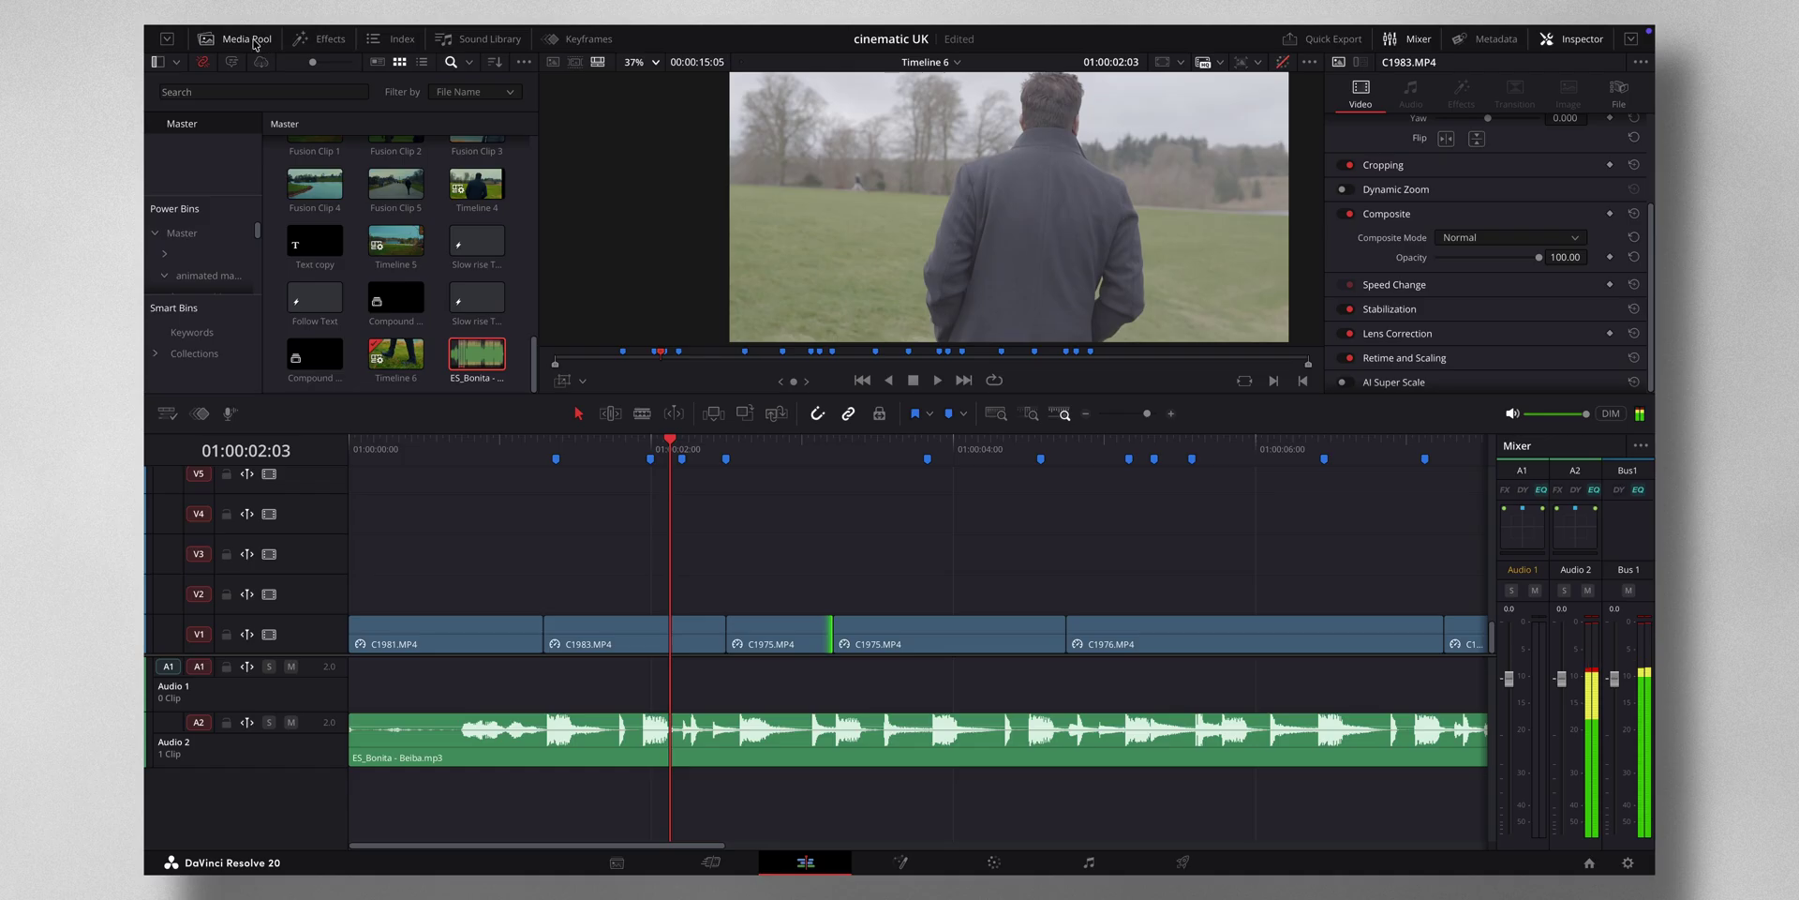
Play the edit from the start against the beat markers, then park the playhead on Marker 2 (01:00:02:00)
key("space")
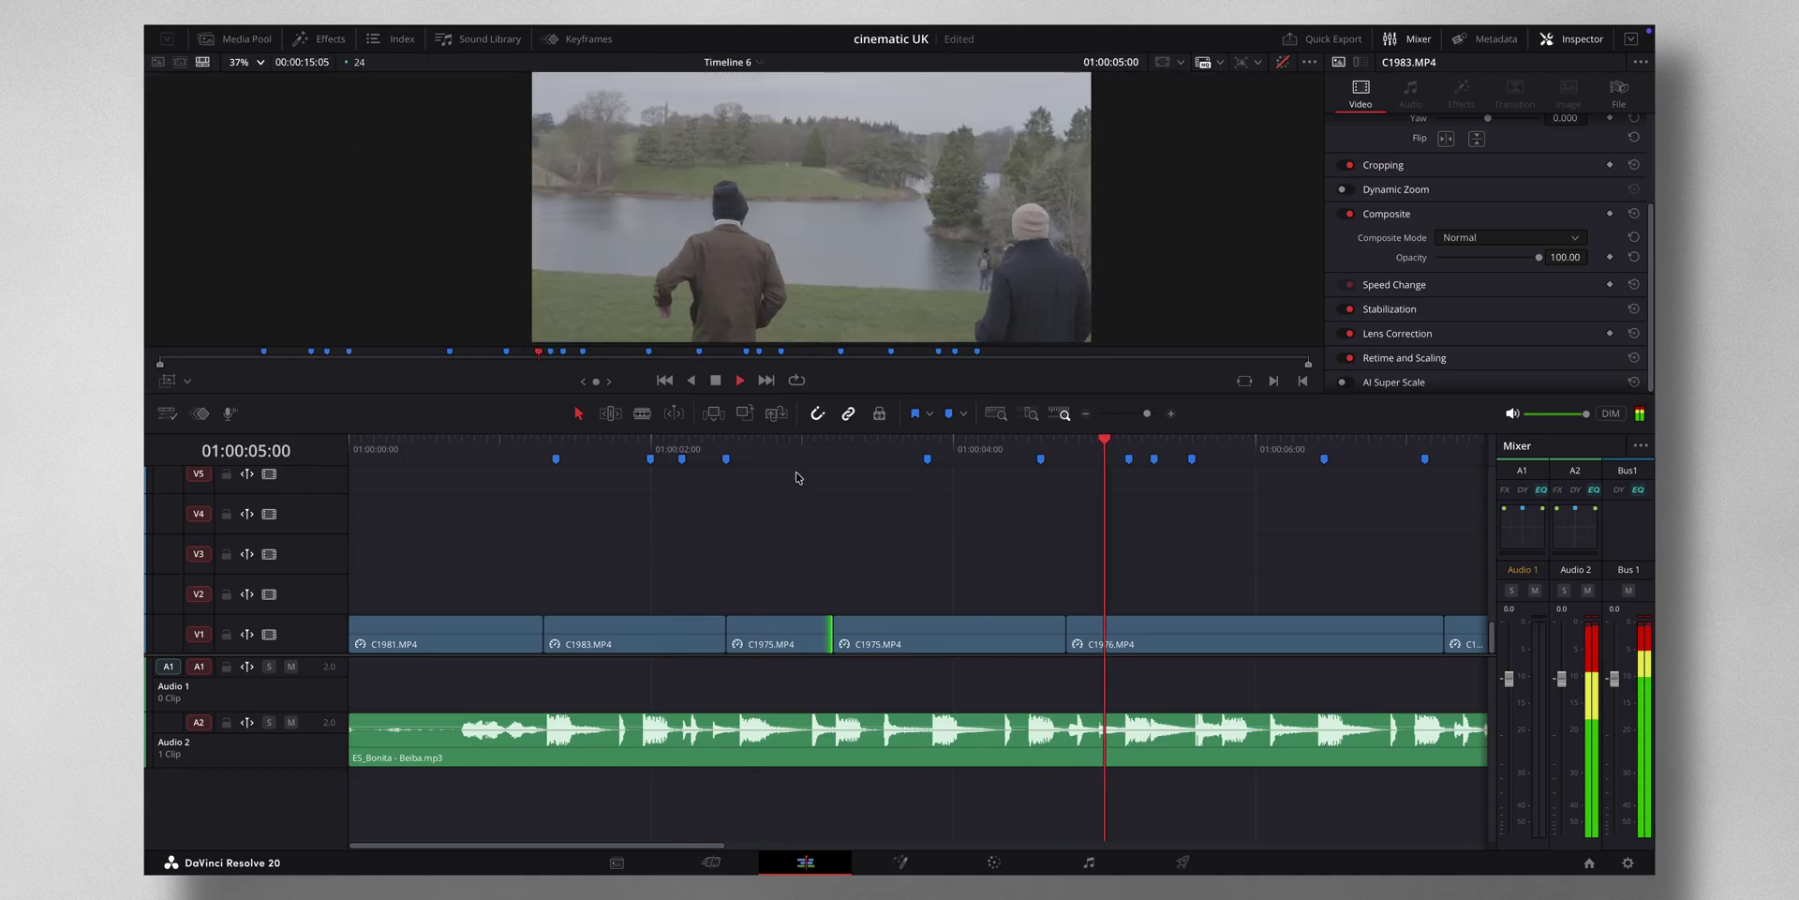
key("space")
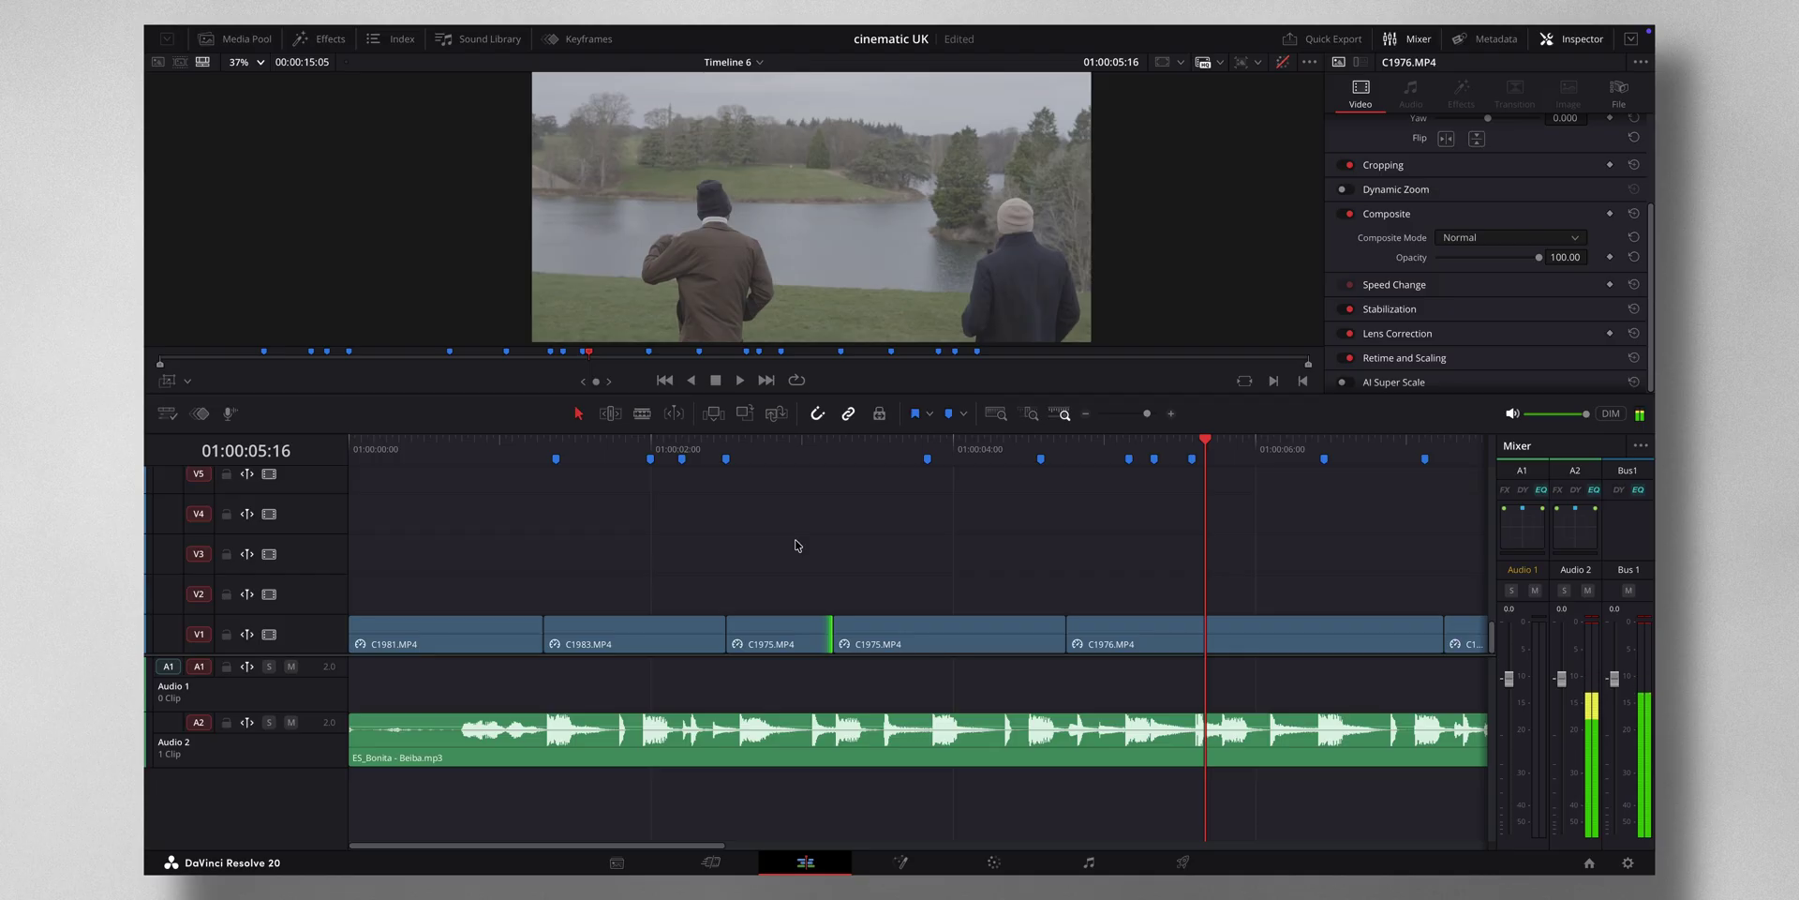
left_click(450, 440)
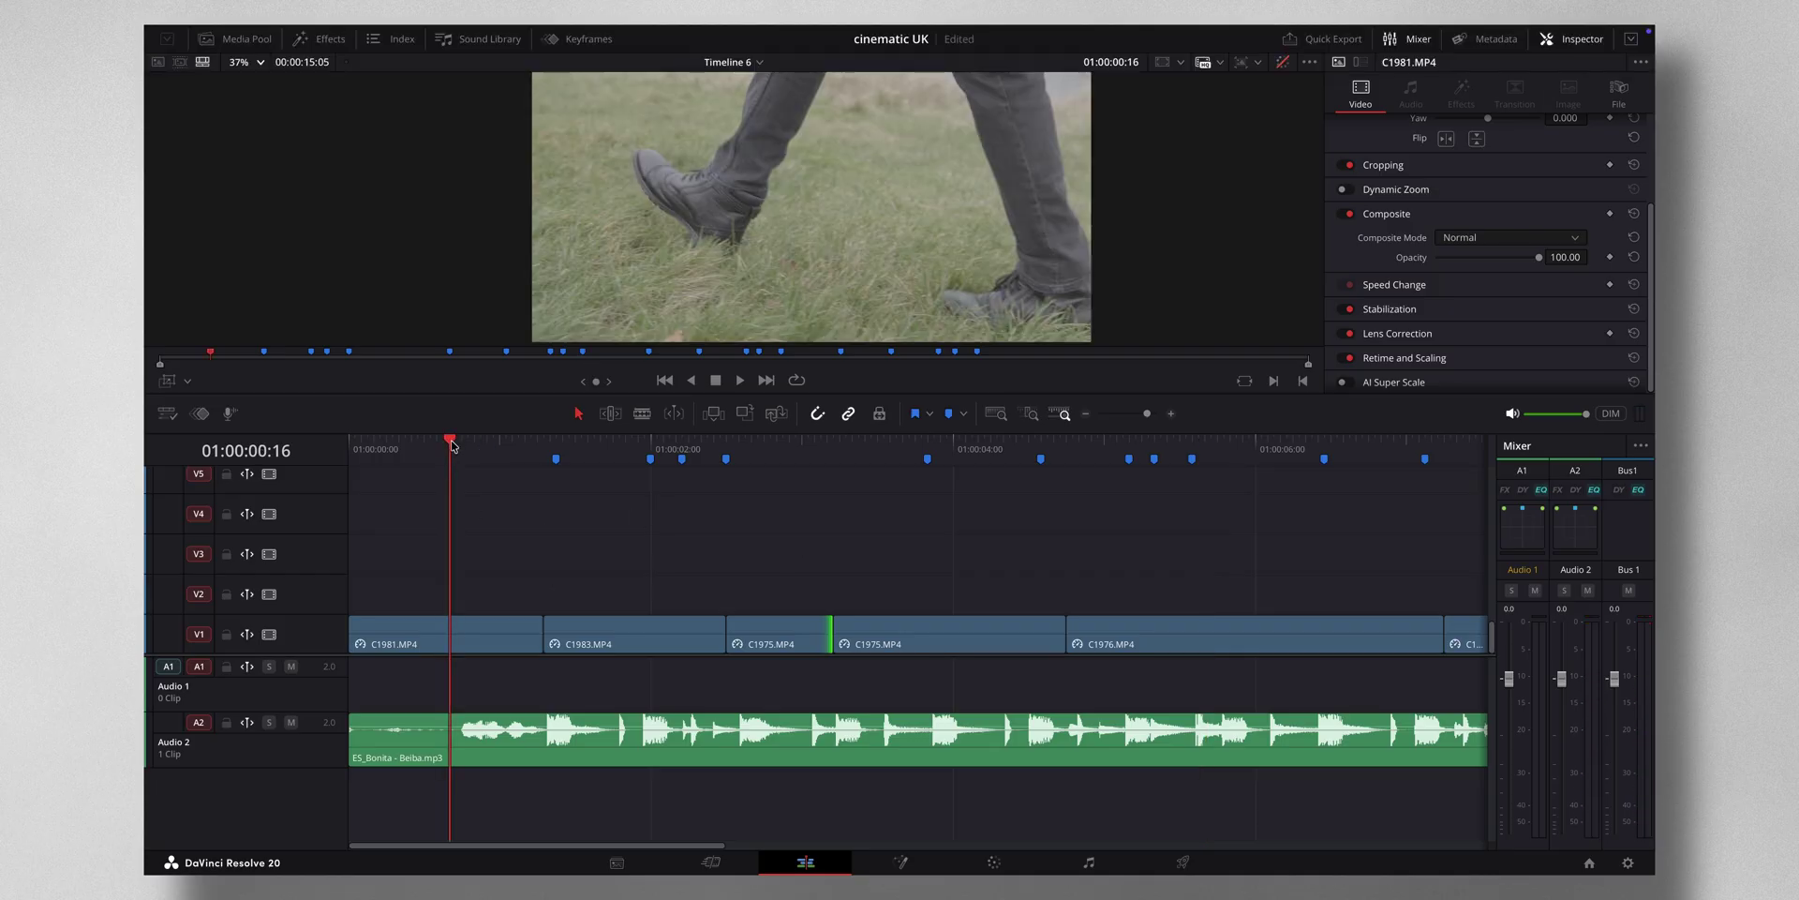
key("Home")
key("space")
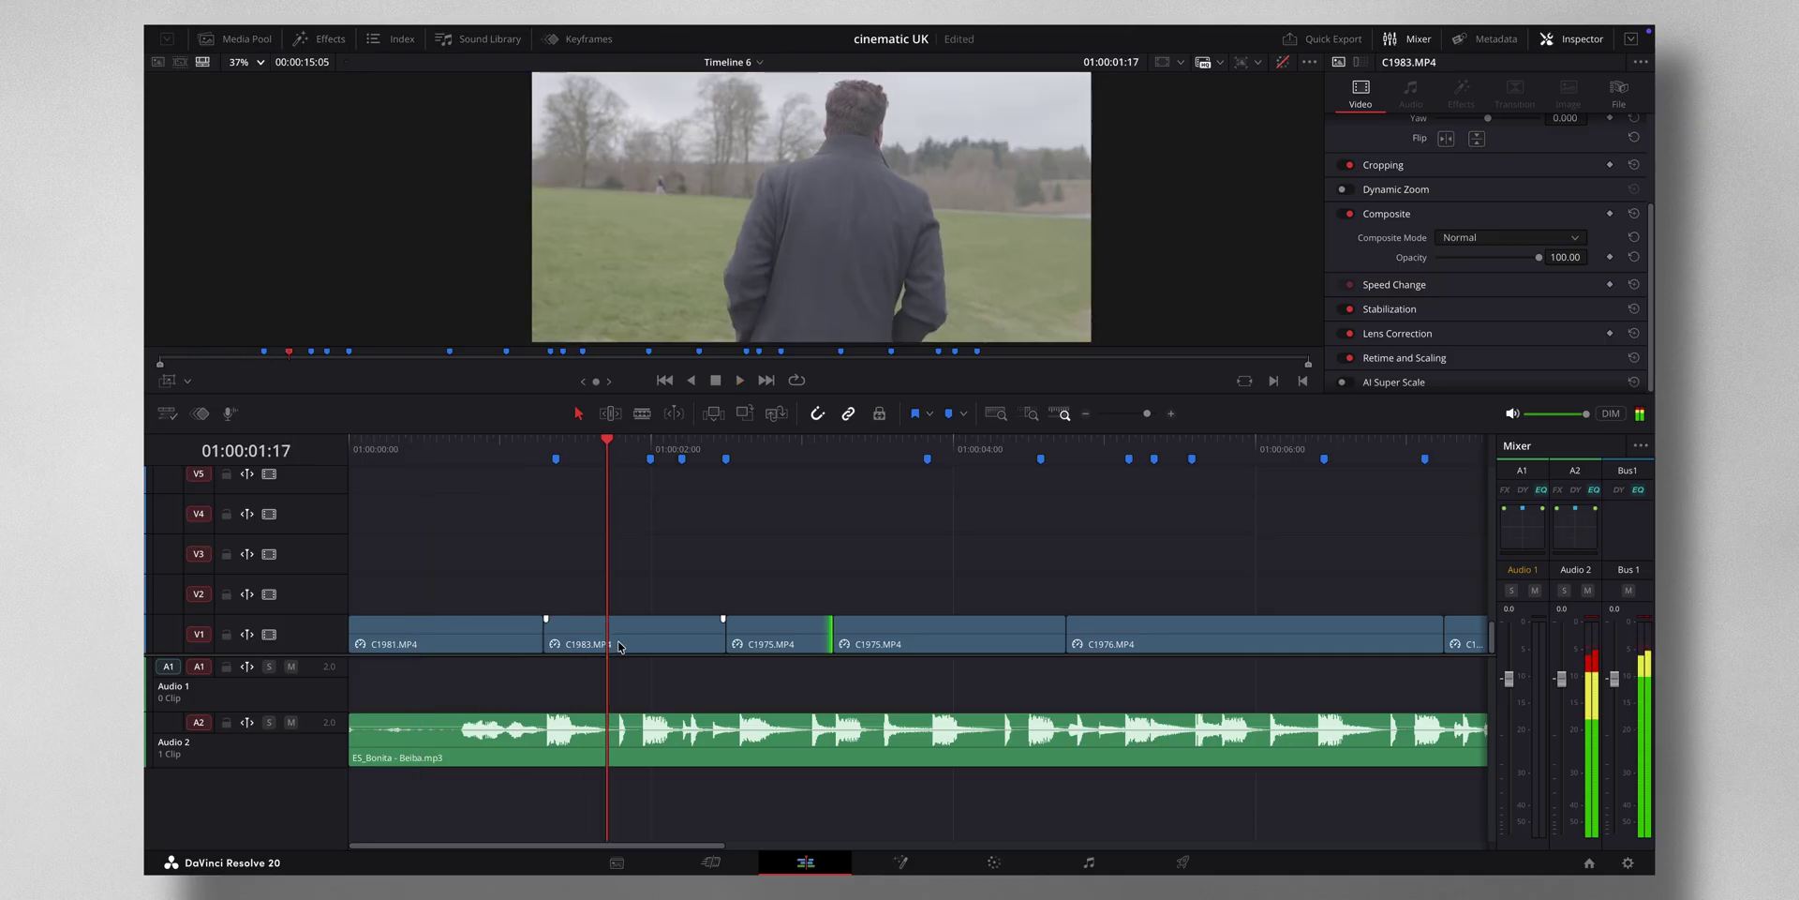
key("space")
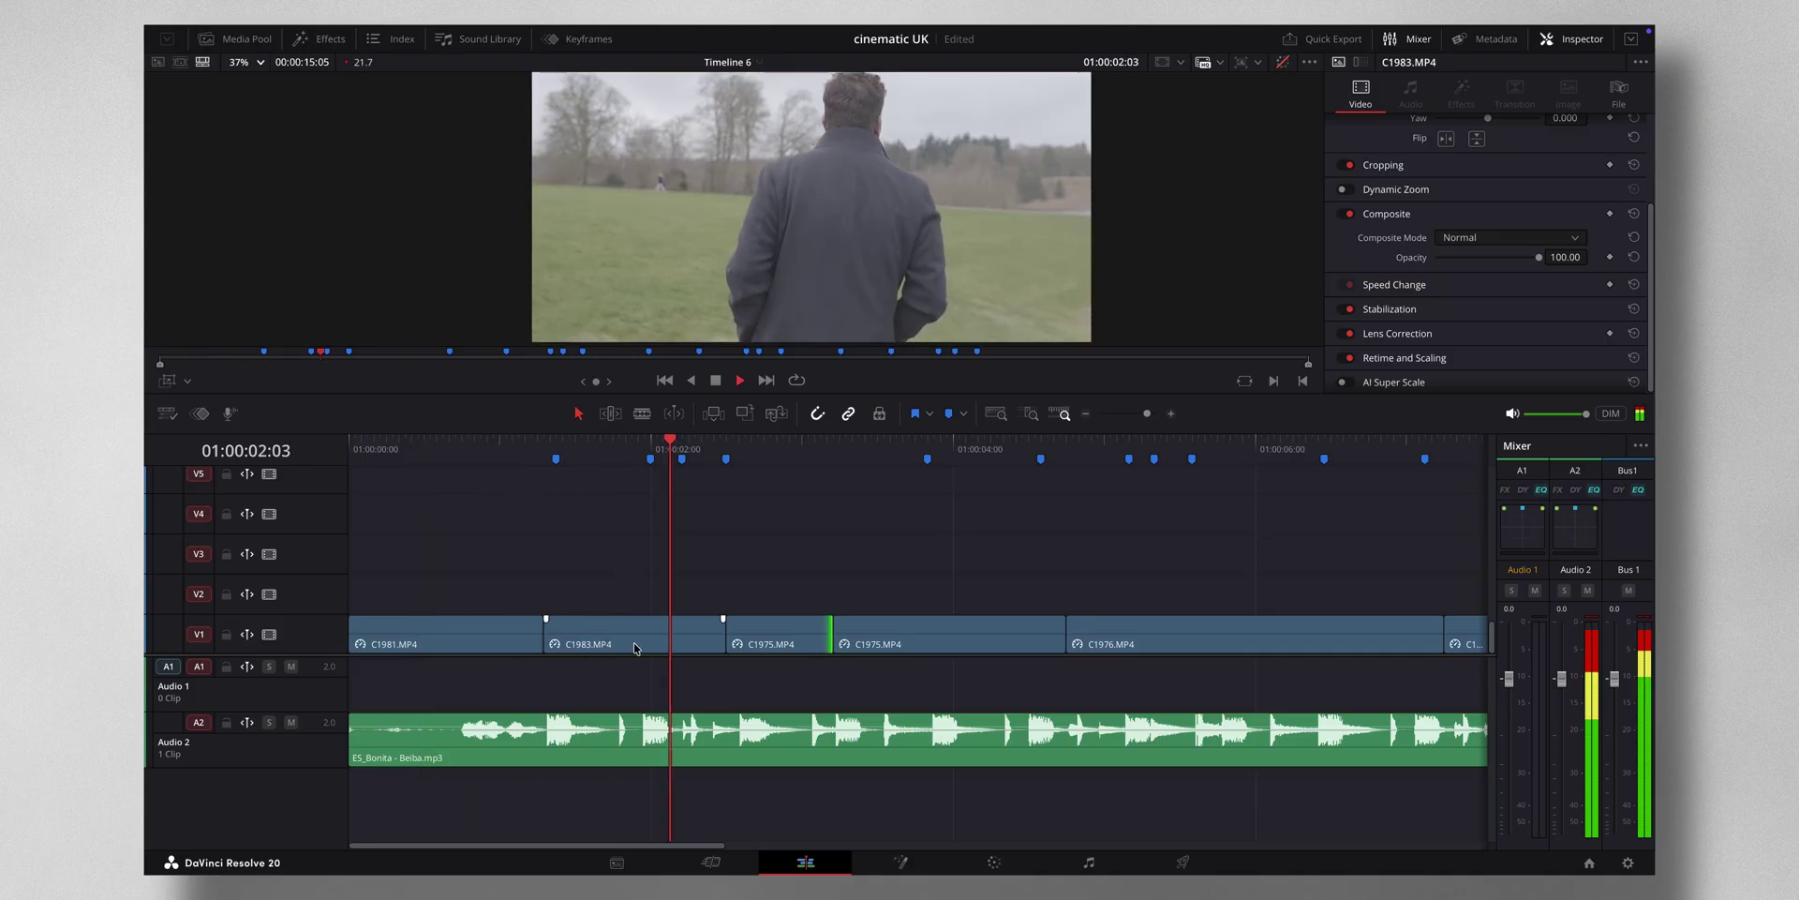
key("space")
left_click(652, 440)
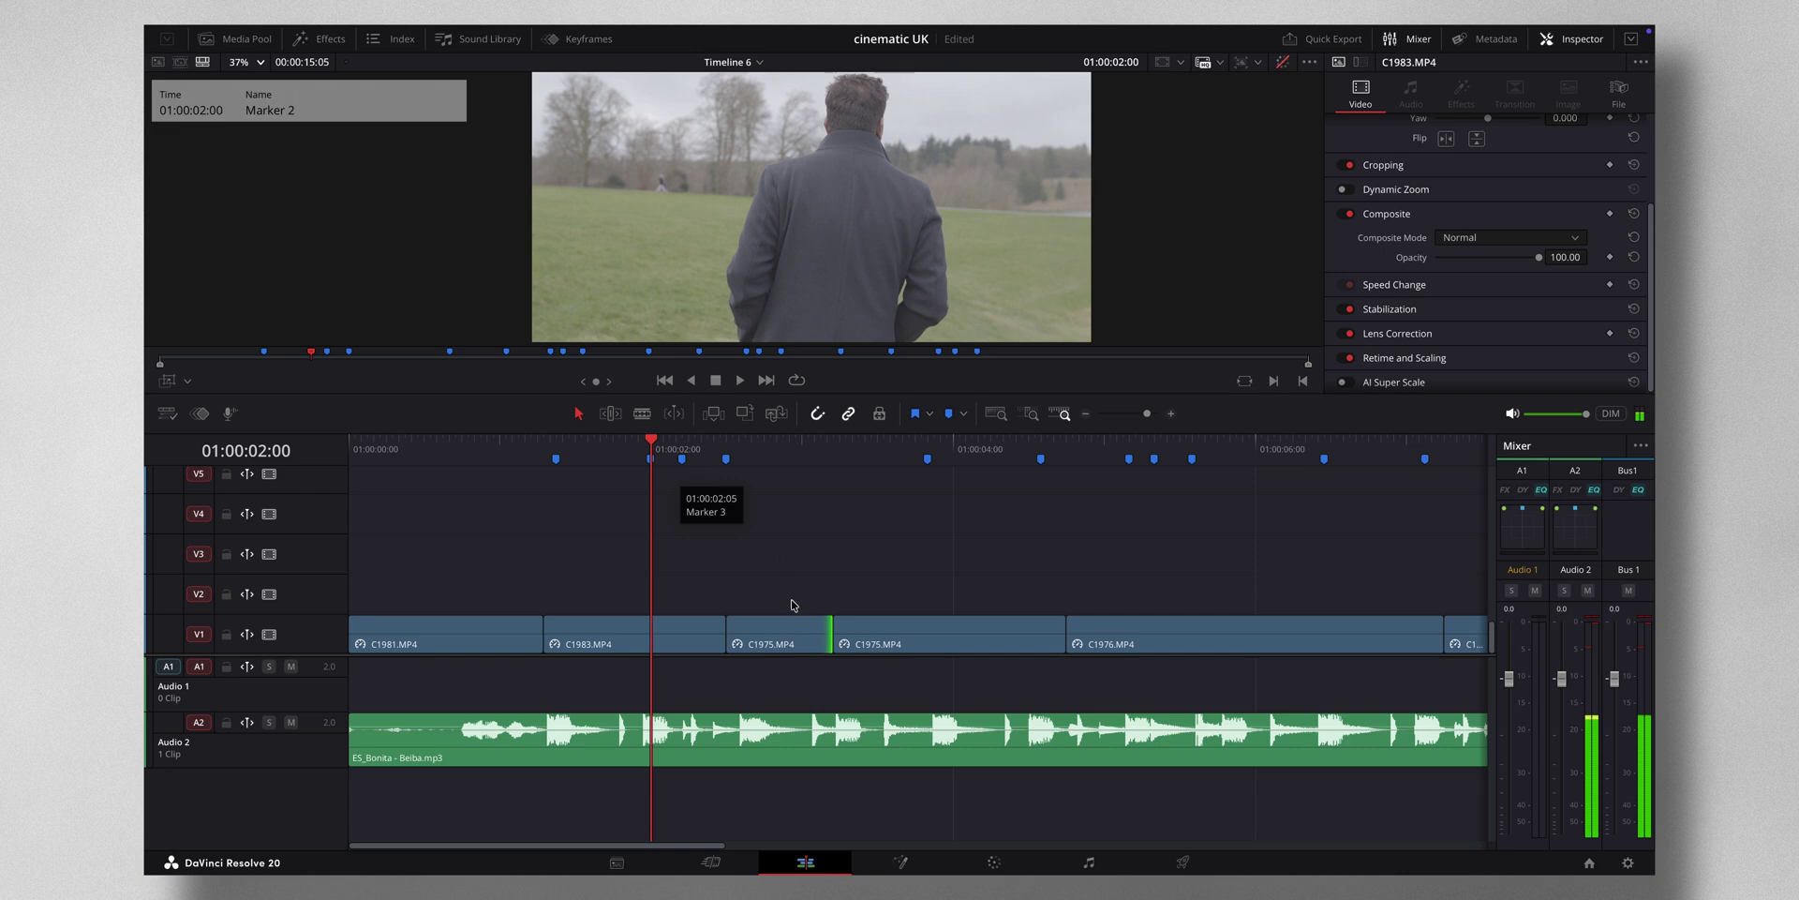
Lift C1975 onto V2 at Marker 2, blade it at the playhead, and select the first part
left_click_drag(783, 637, 832, 589)
key("space")
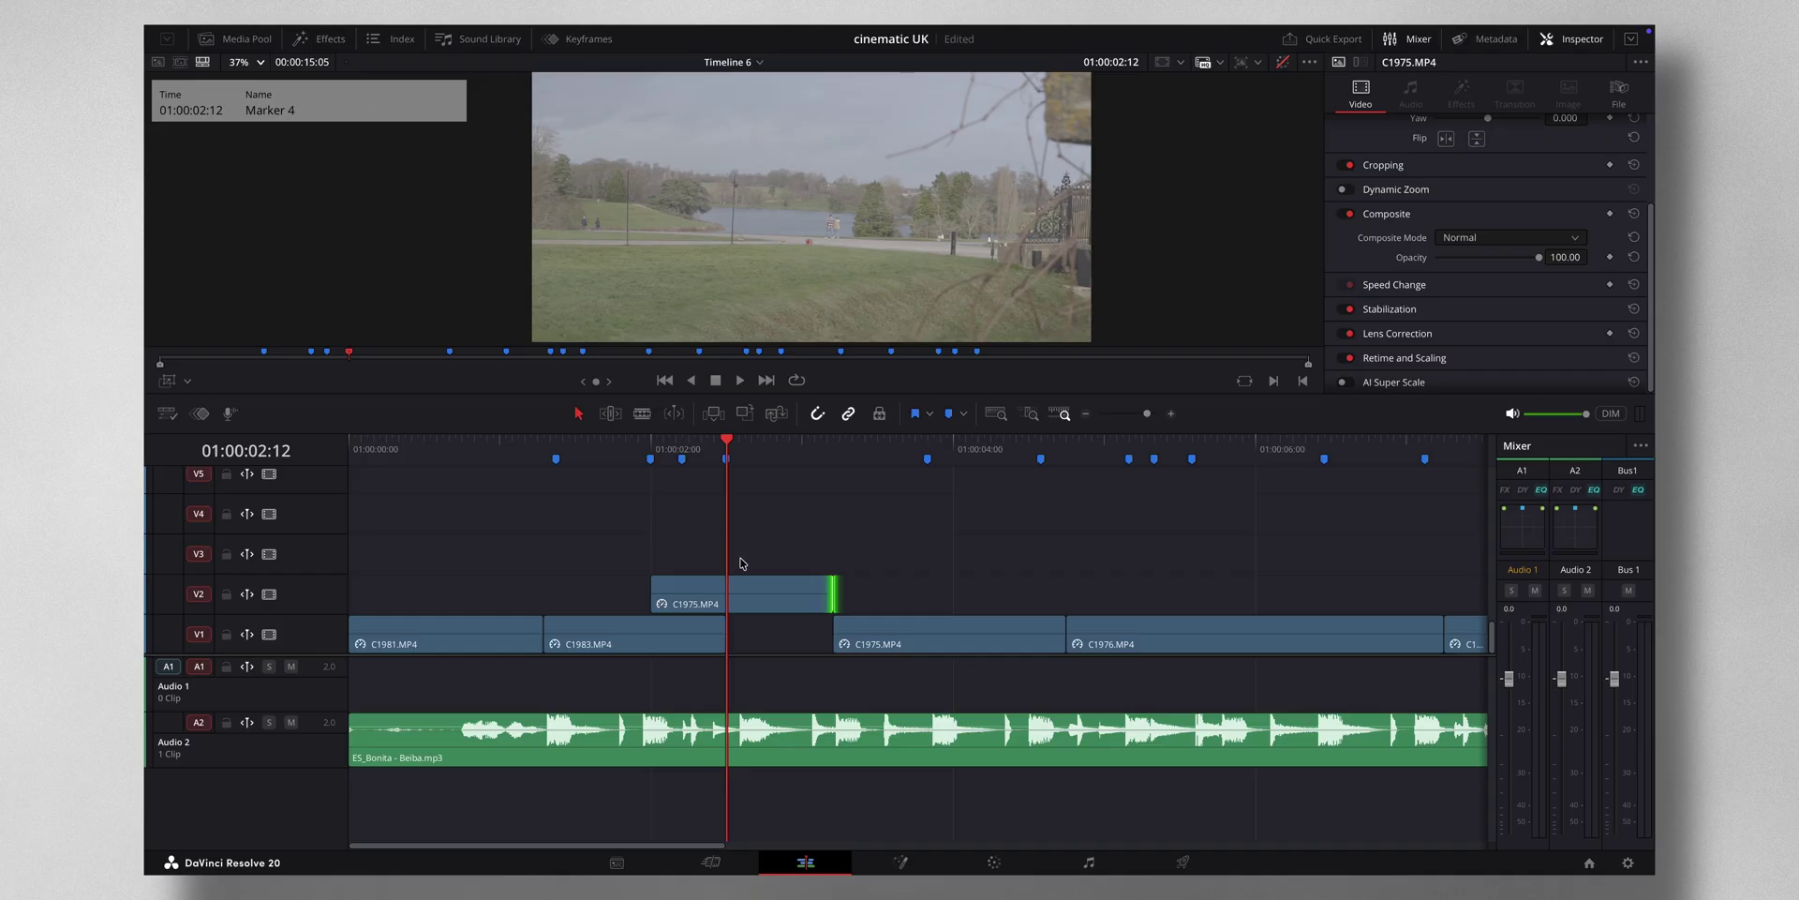
left_click(745, 595)
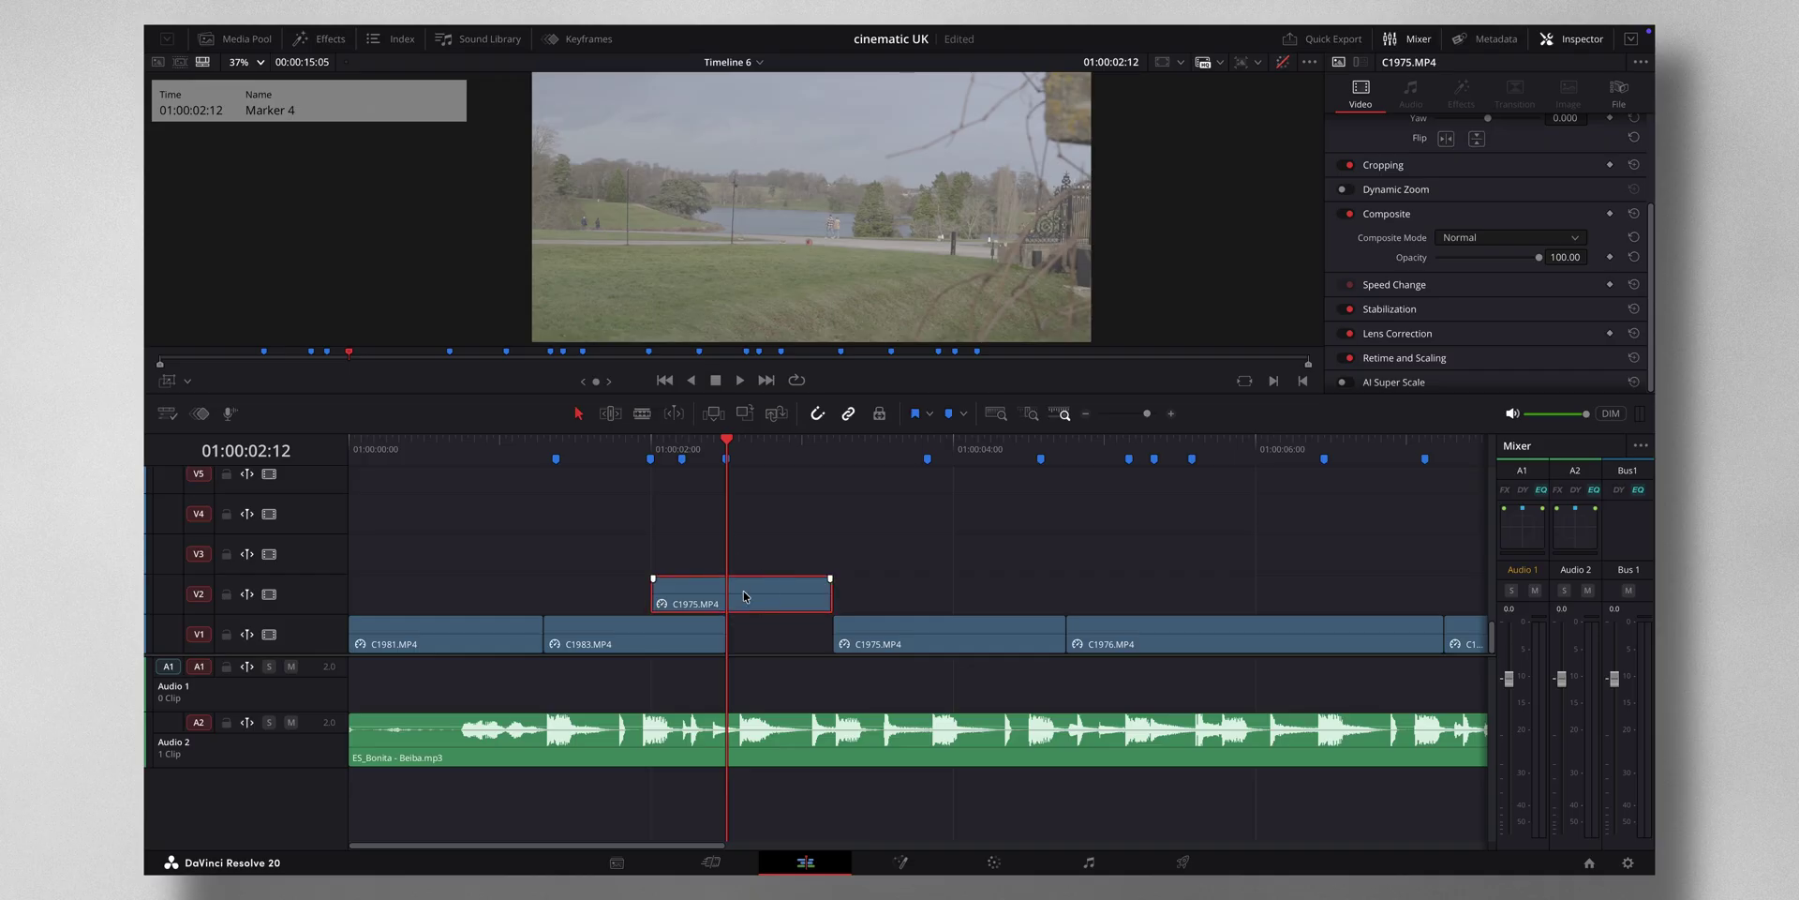
key("ctrl+b")
left_click(760, 544)
left_click(694, 450)
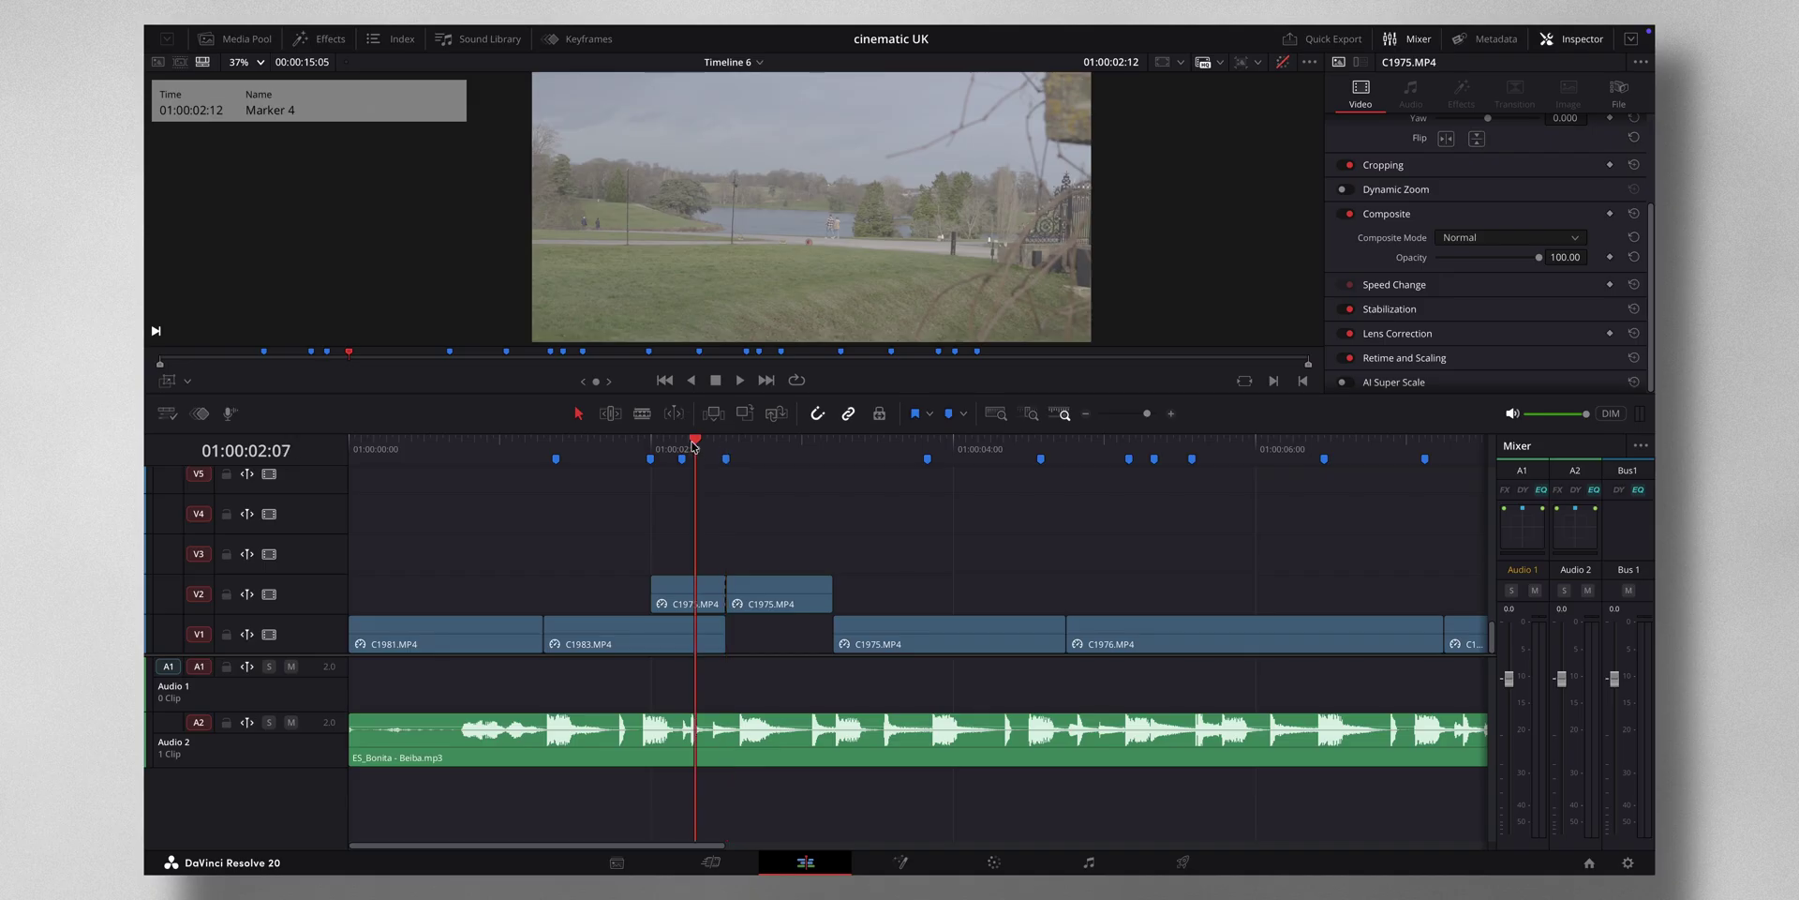
left_click(681, 601)
Convert the first V2 part into Fusion Clip 6 and open it on the Fusion page
right_click(685, 603)
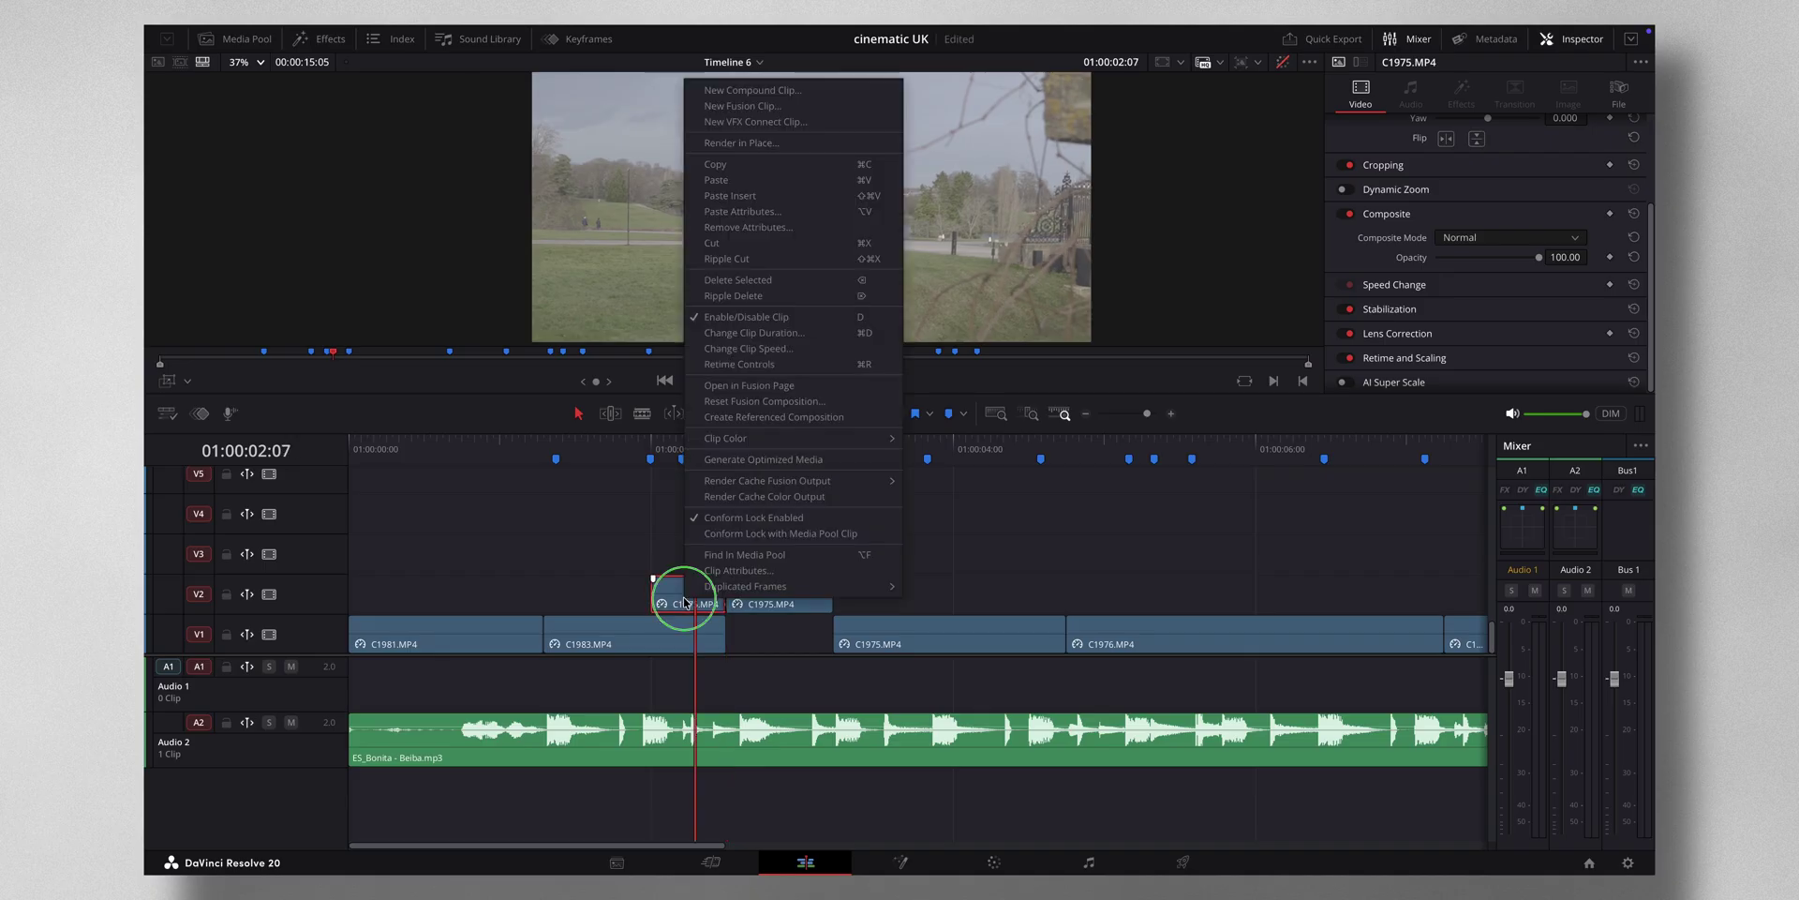
left_click(740, 106)
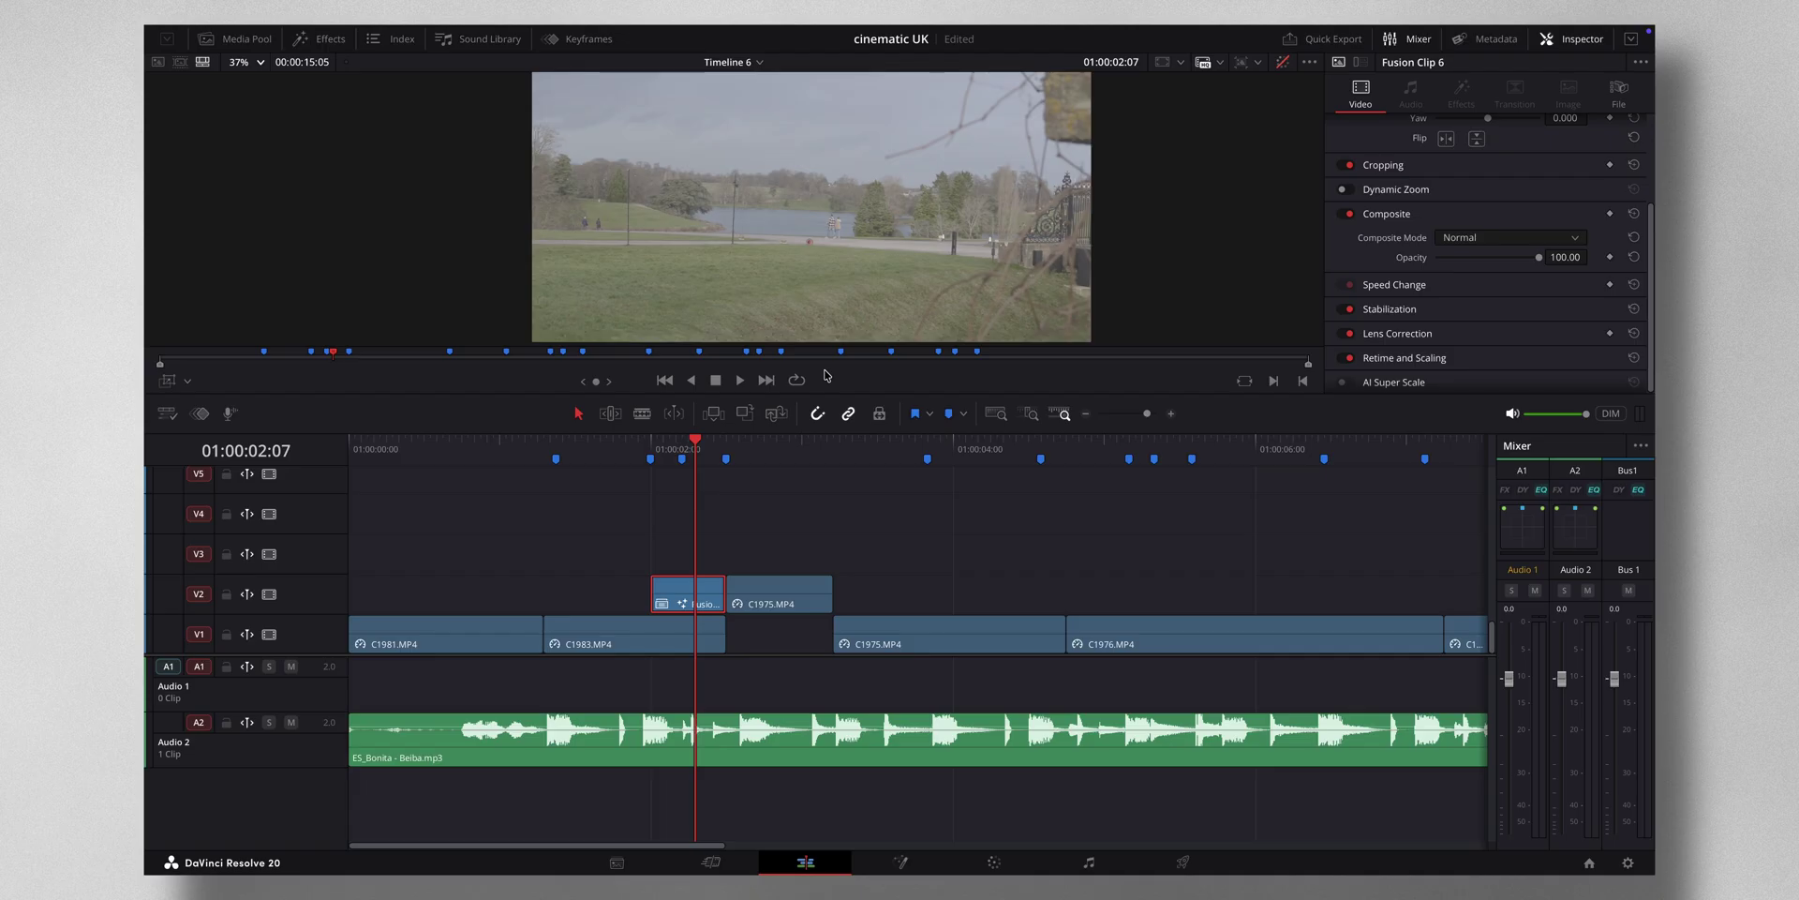
right_click(689, 586)
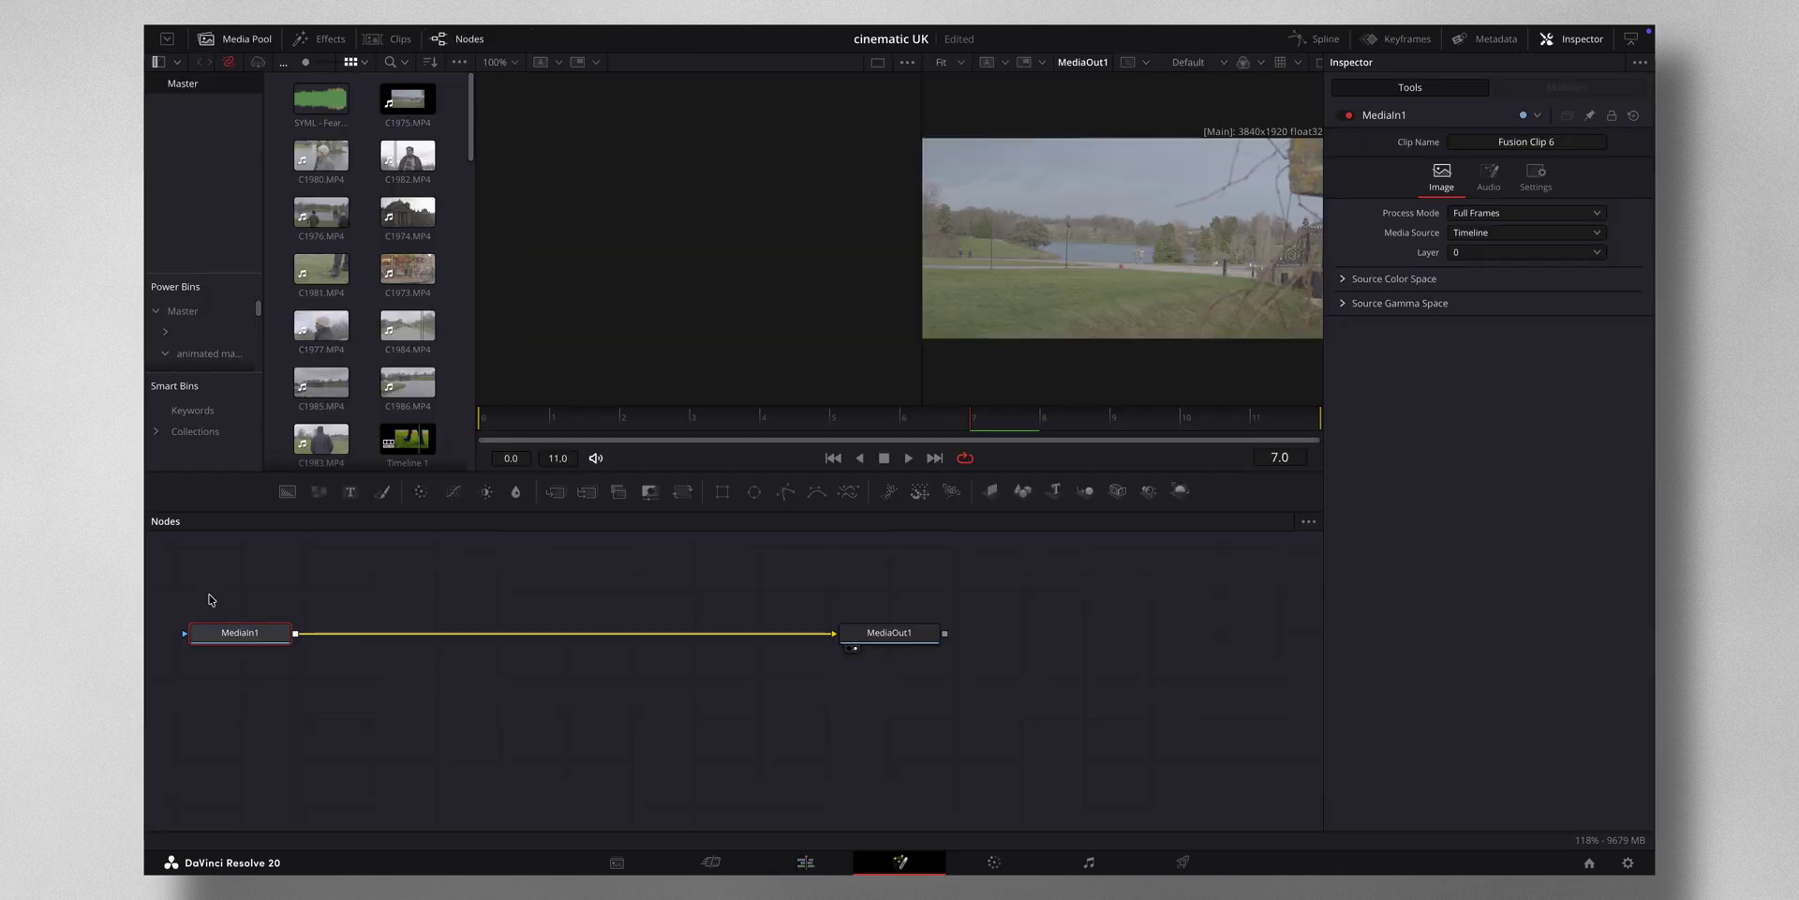
left_click_drag(189, 592, 1078, 774)
Add a Rectangle1 mask to MediaIn1, narrowed to width 0.154223 and nudged slightly right
left_click(907, 651)
left_click(871, 682)
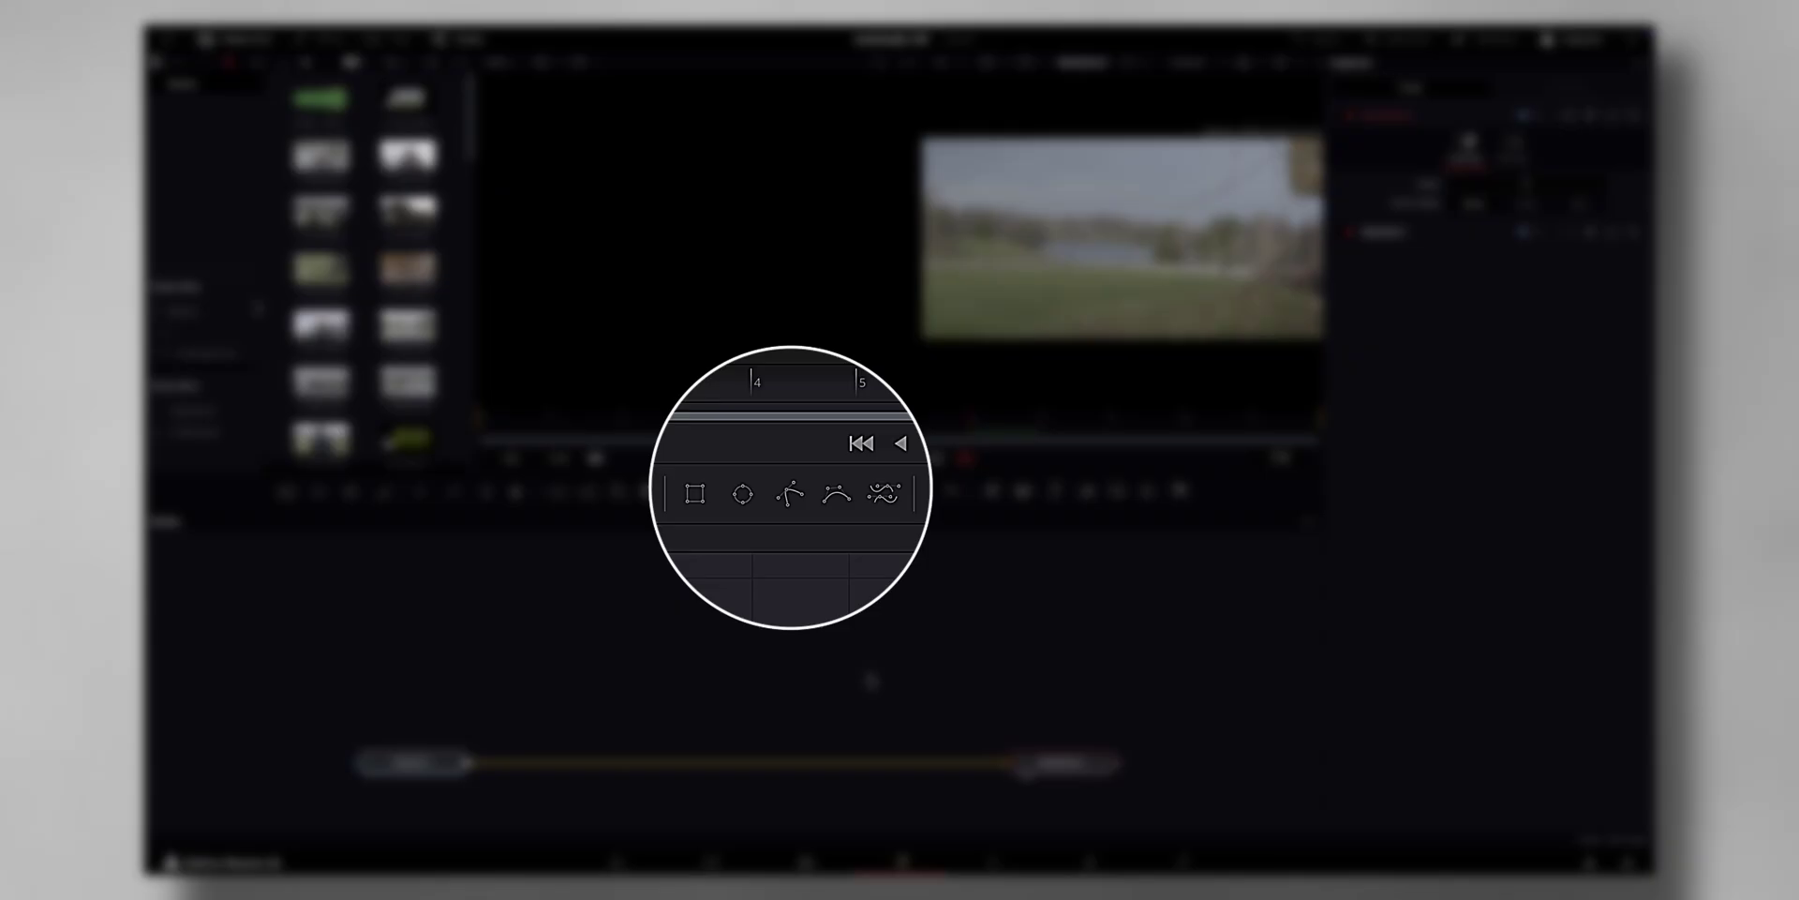
left_click(871, 682)
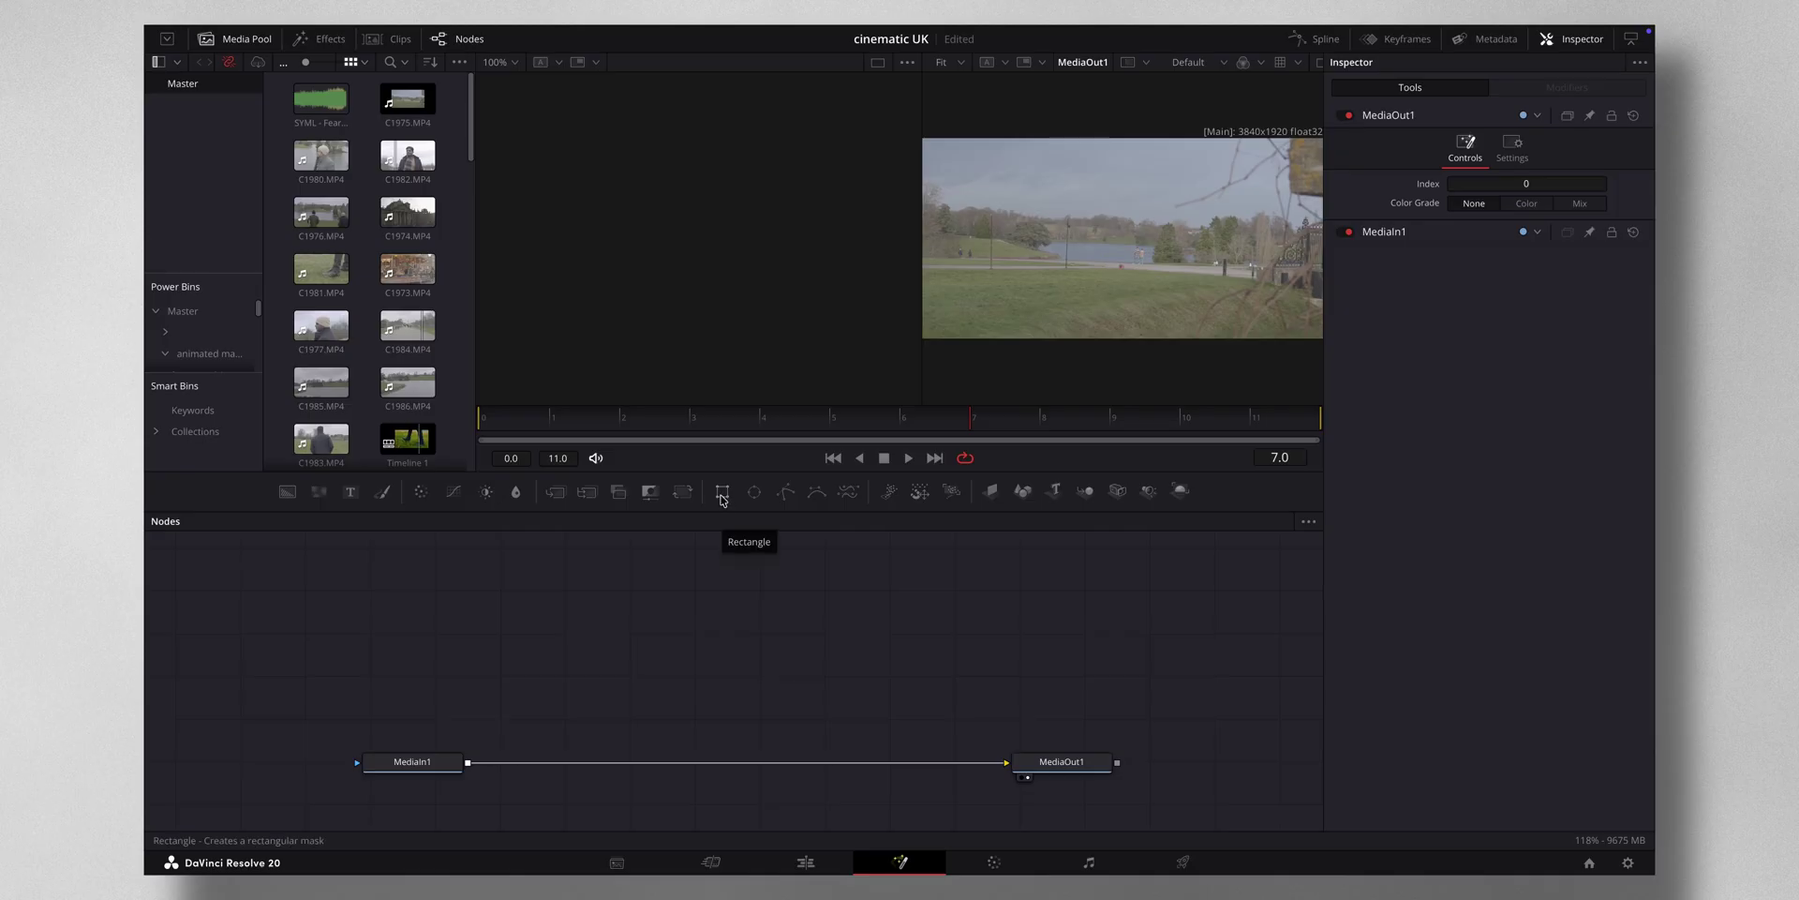
left_click_drag(723, 499, 422, 738)
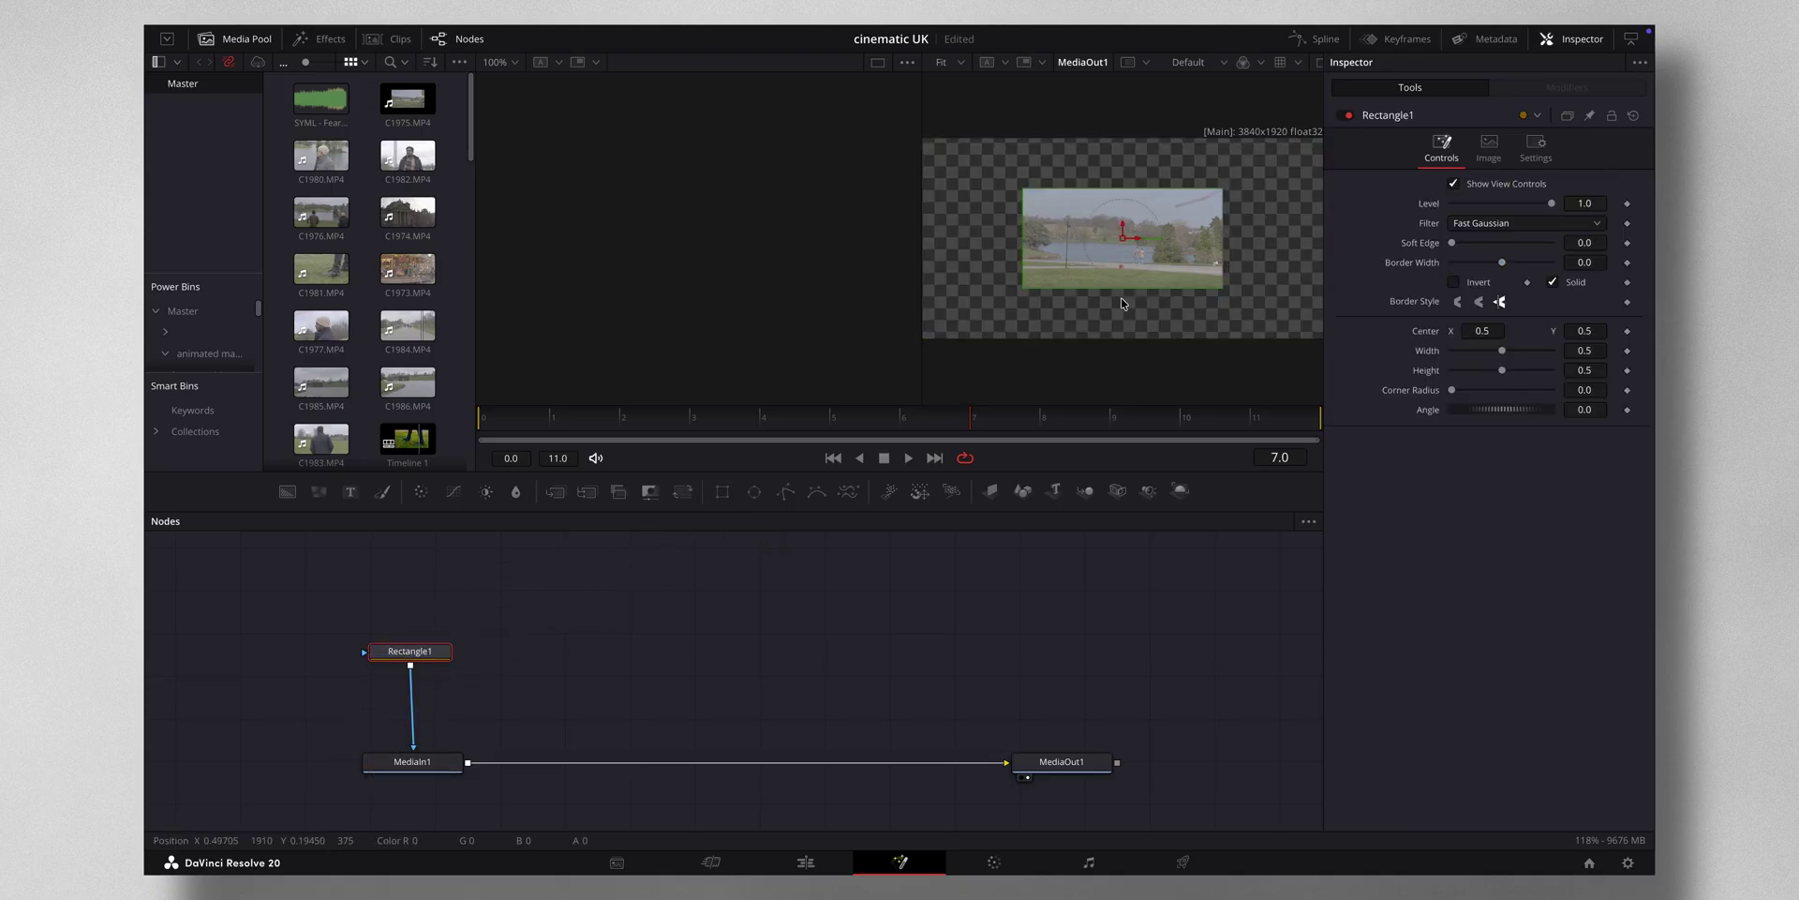
left_click_drag(1223, 251, 1133, 245)
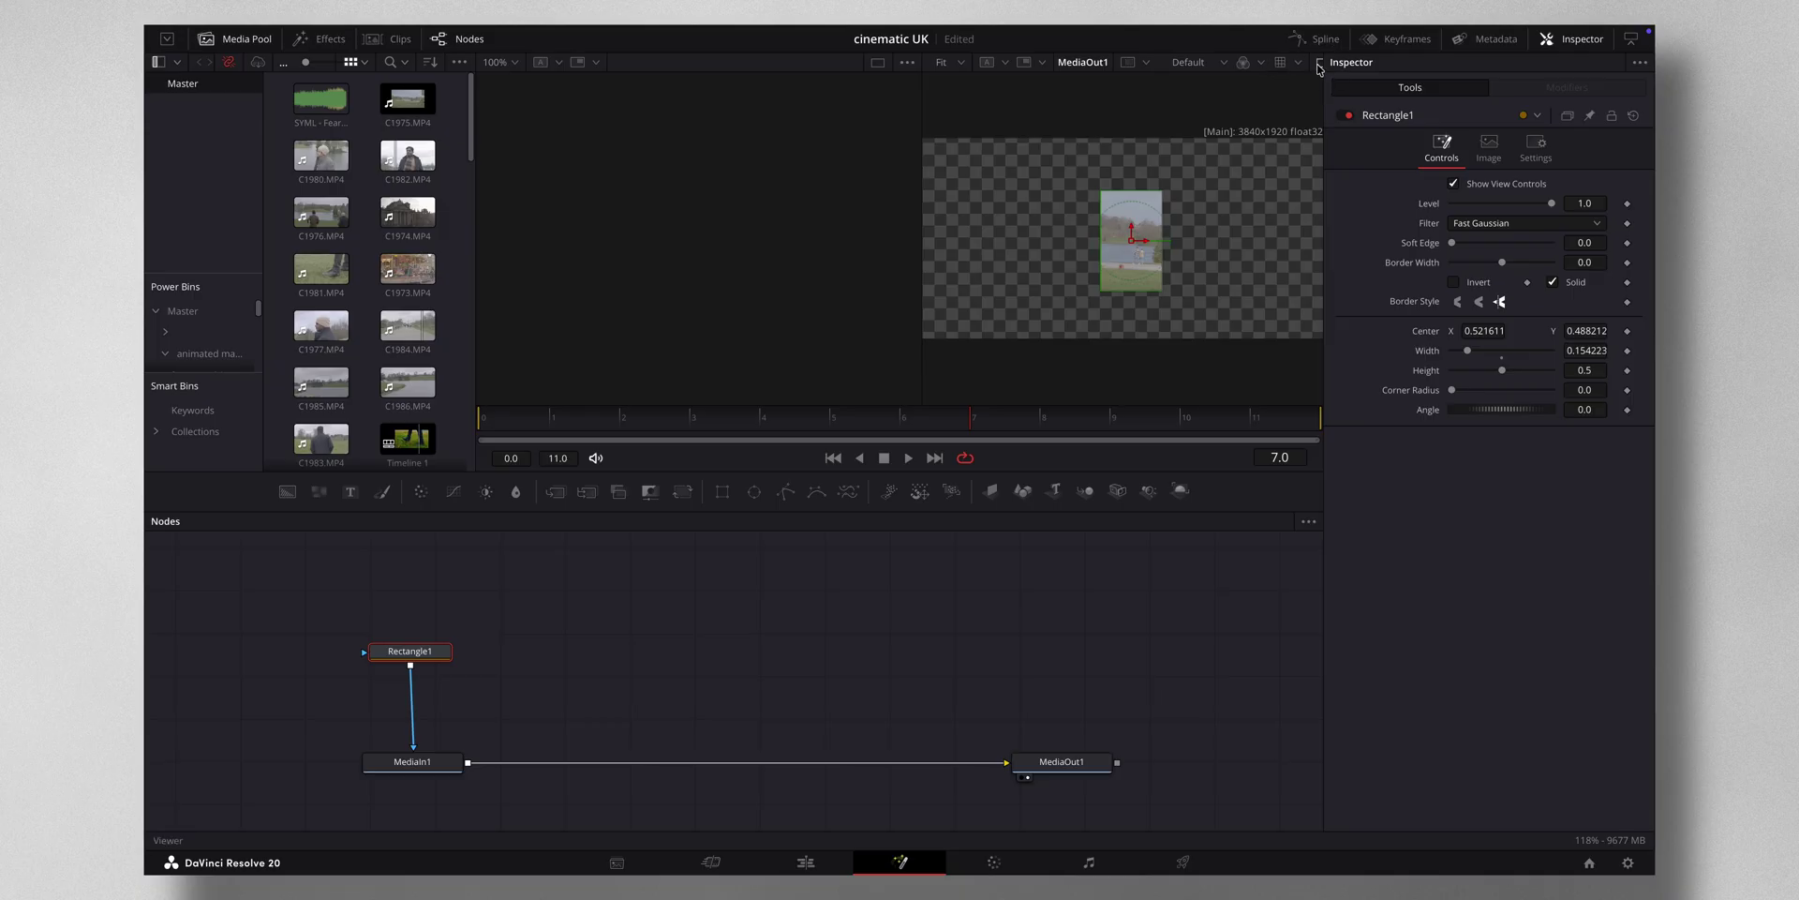
left_click(1319, 64)
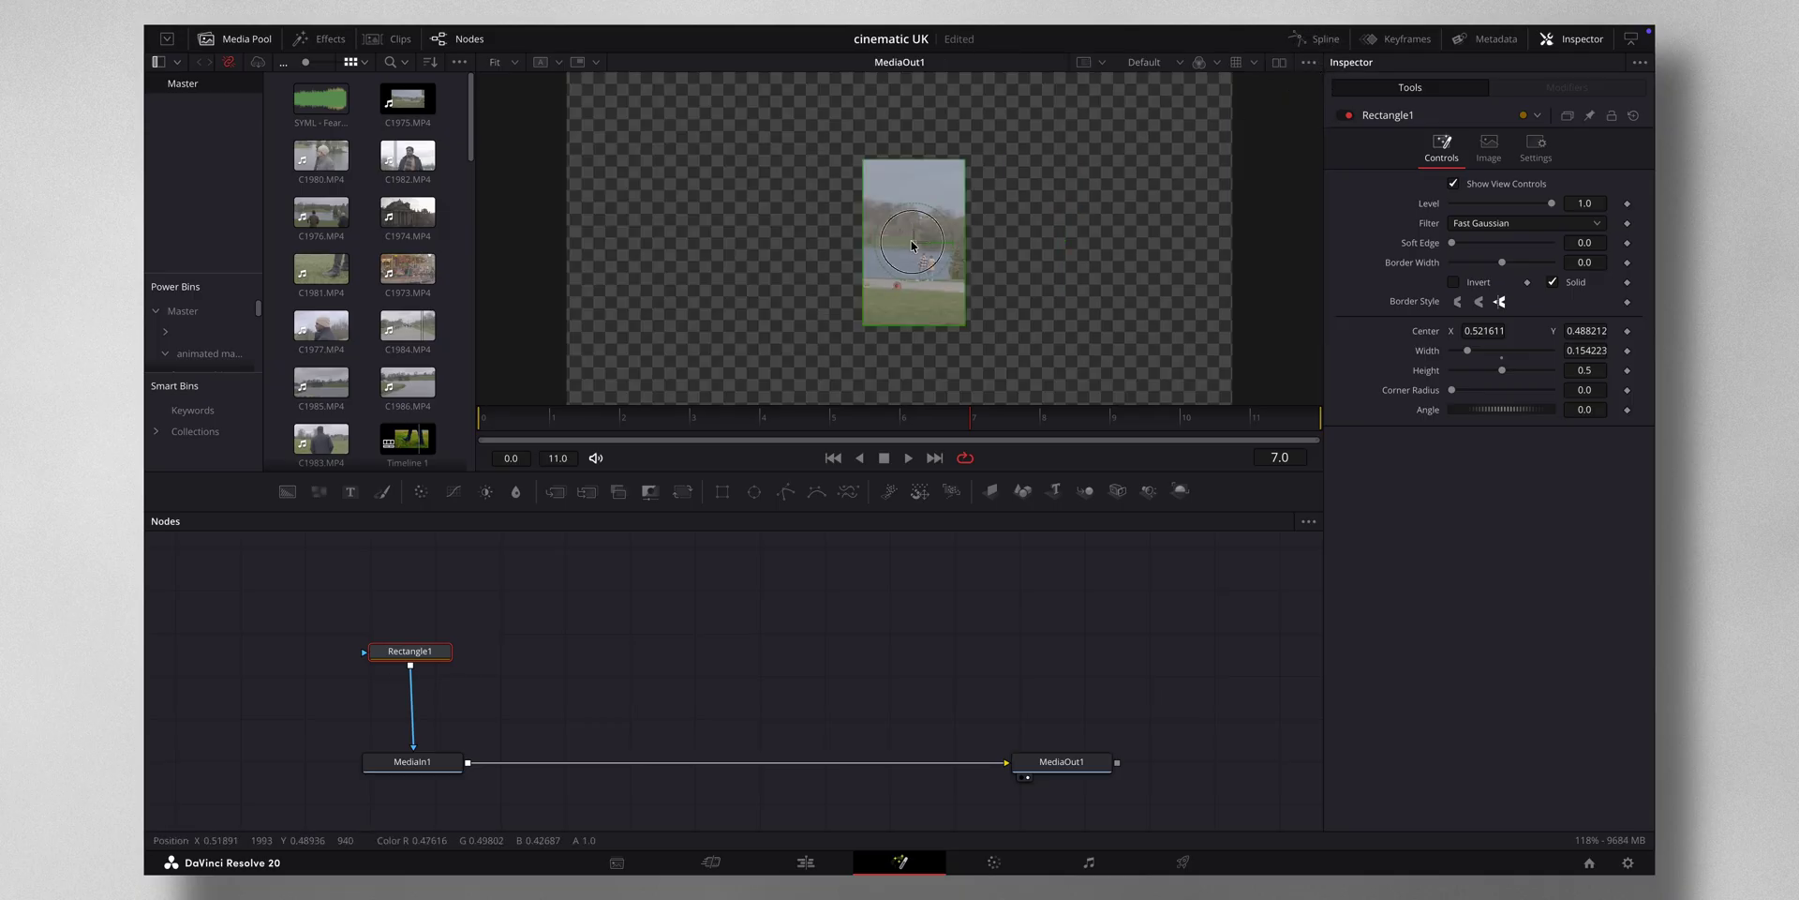
left_click_drag(912, 246, 917, 246)
left_click_drag(419, 655, 424, 673)
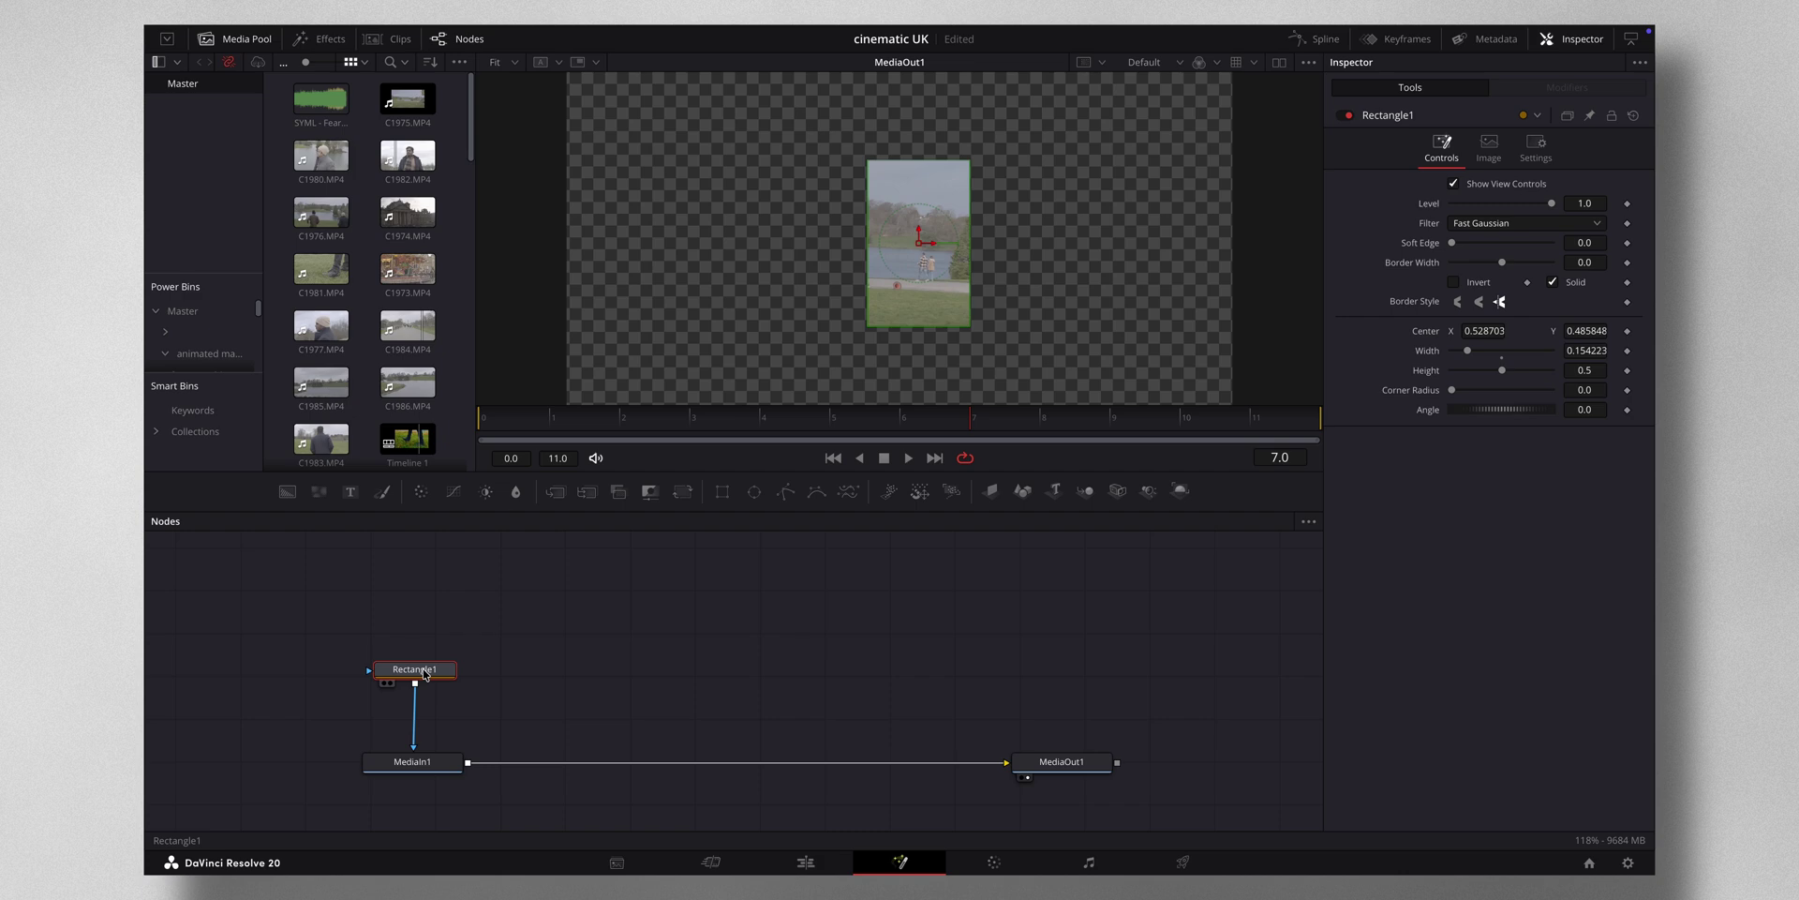
Paste a copy of Rectangle1 into its mask input and place that panel left of the first
left_click(516, 619)
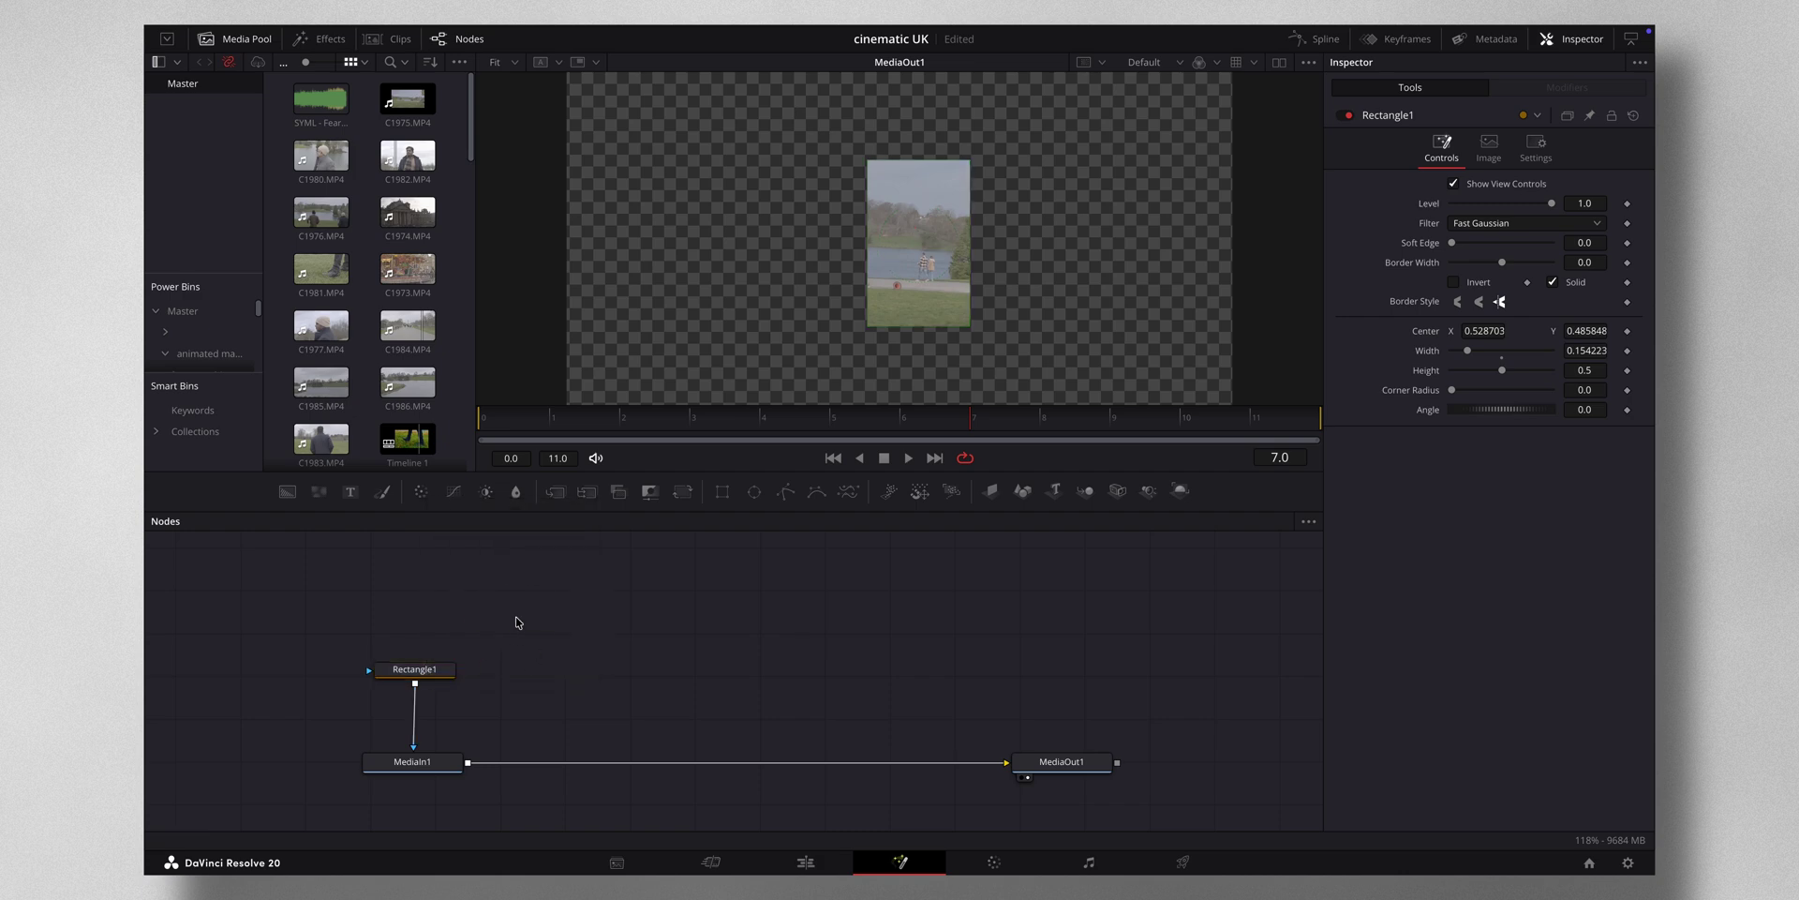
key("ctrl+v")
left_click_drag(516, 617, 415, 656)
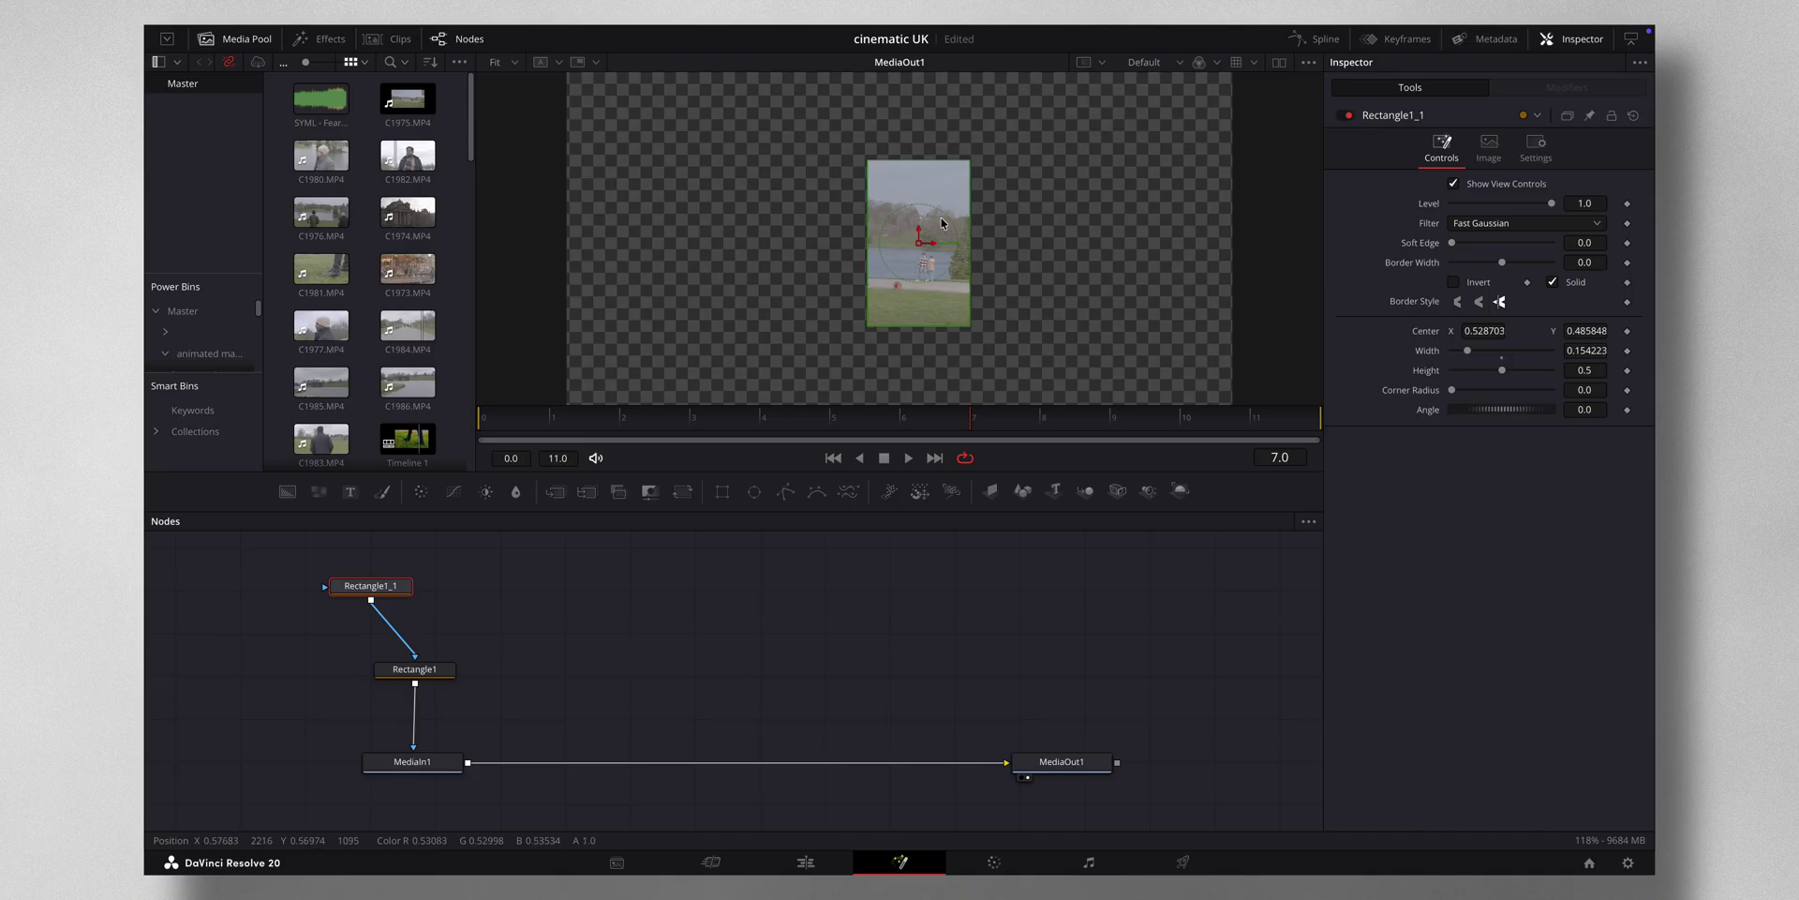
left_click_drag(918, 245, 794, 247)
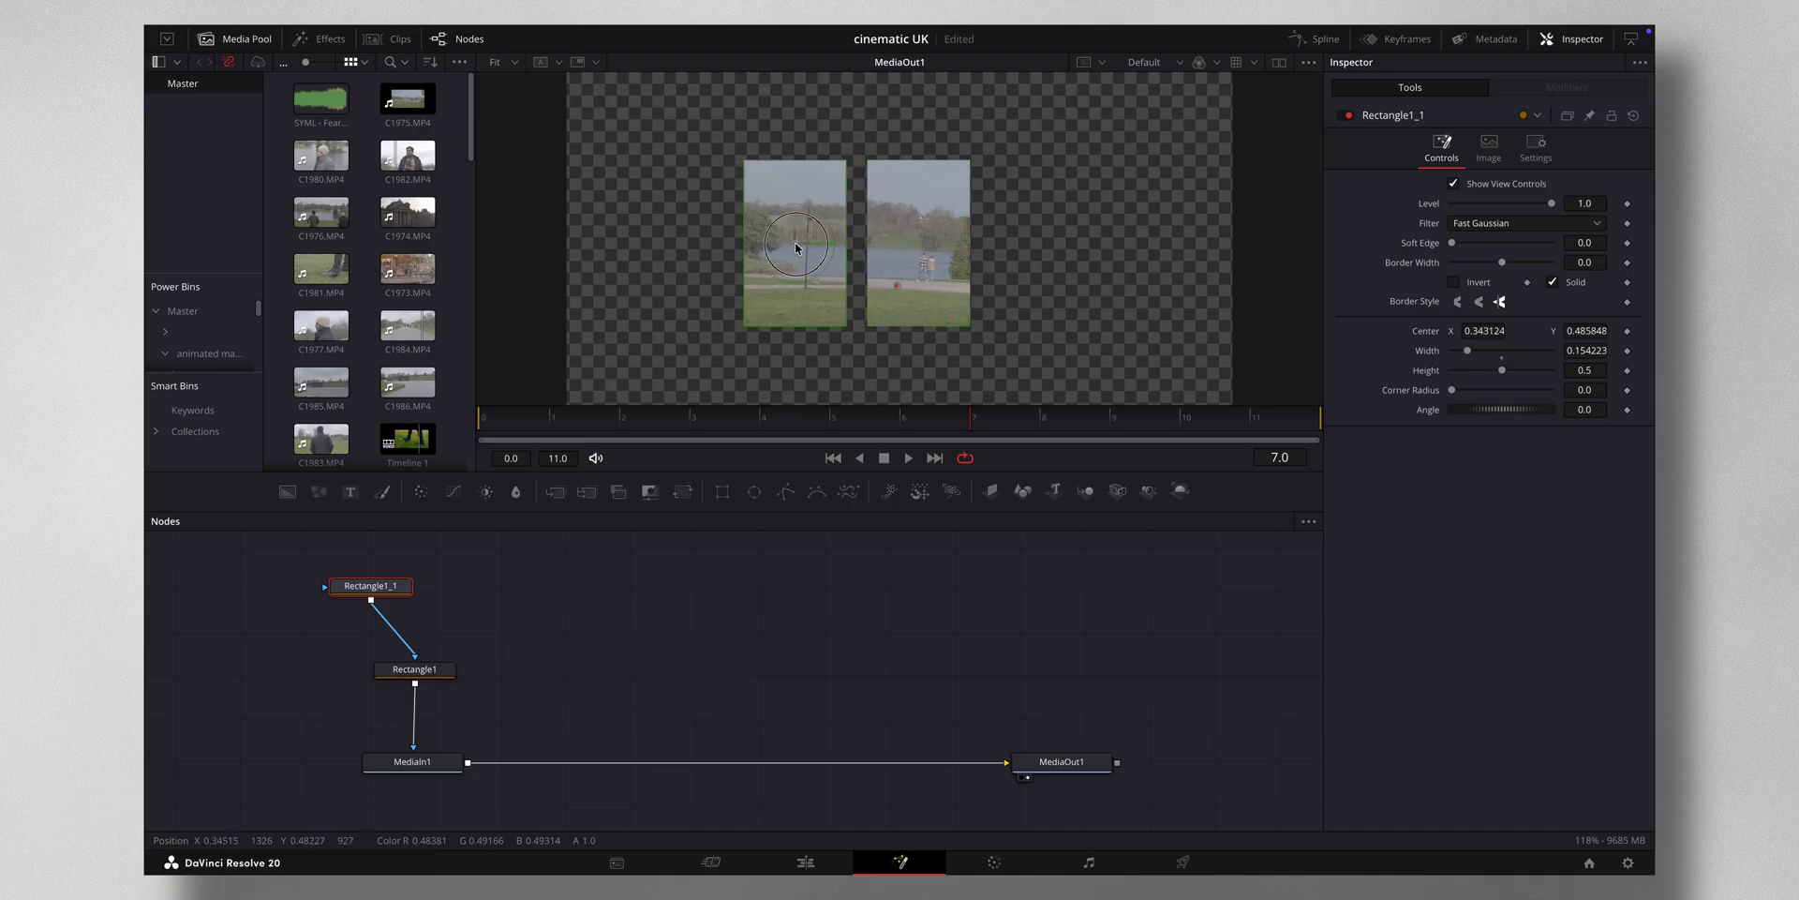
key("ctrl+z")
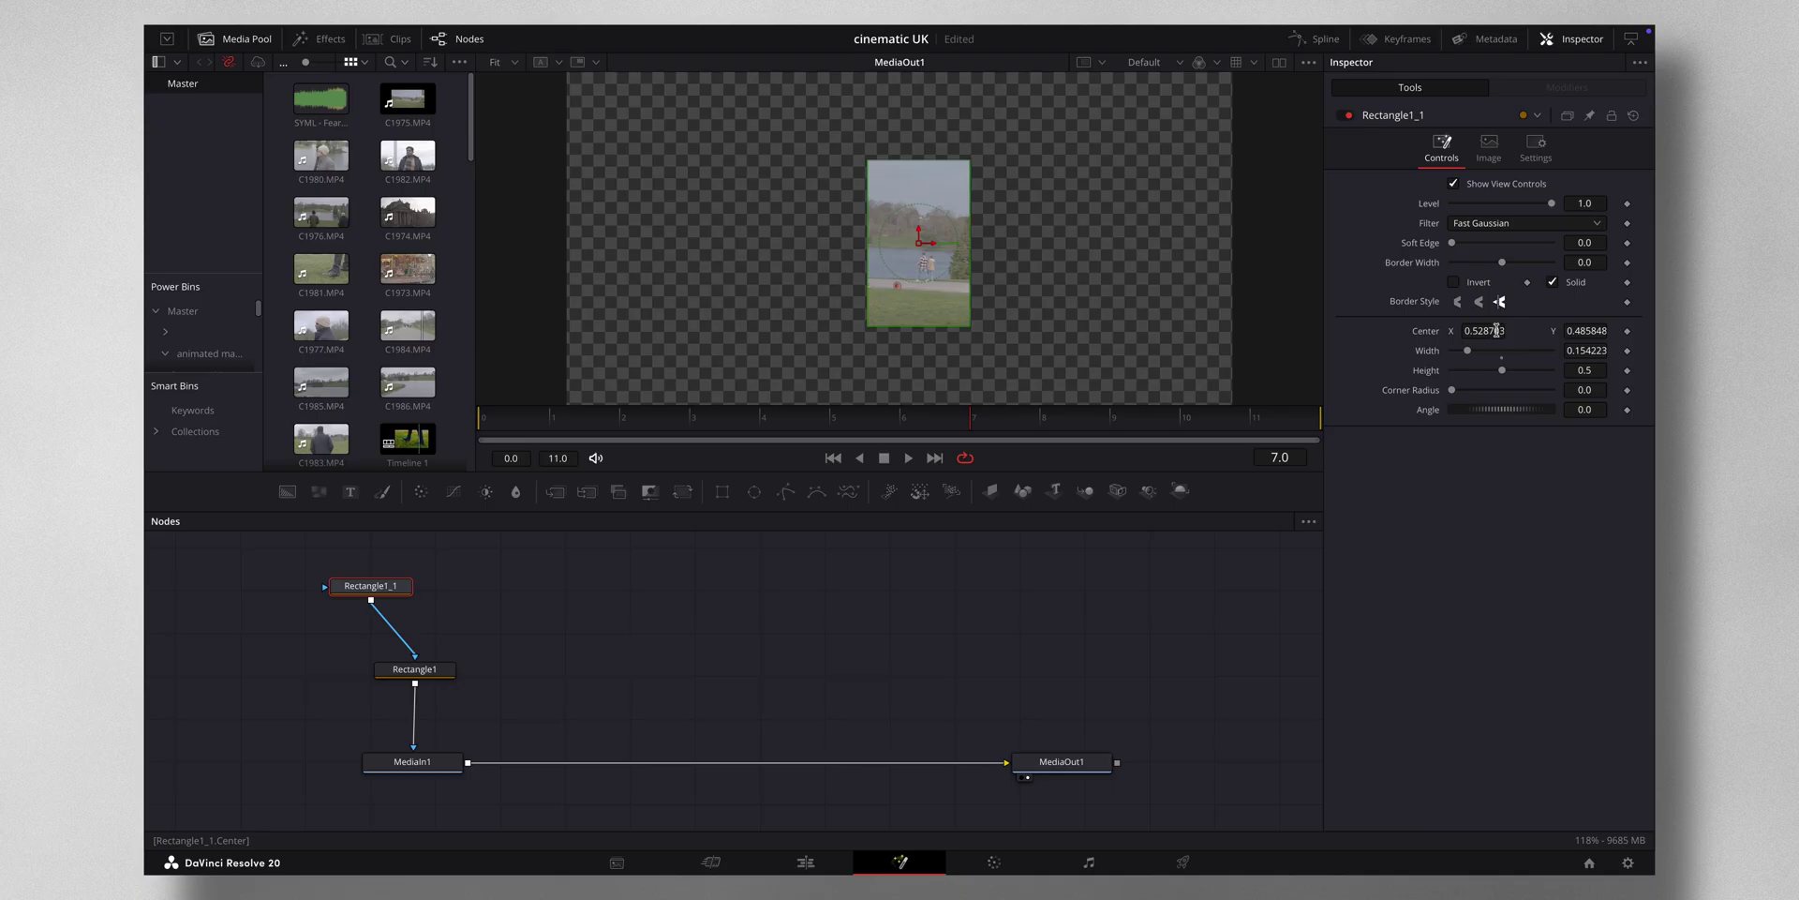
left_click_drag(1497, 330, 1355, 339)
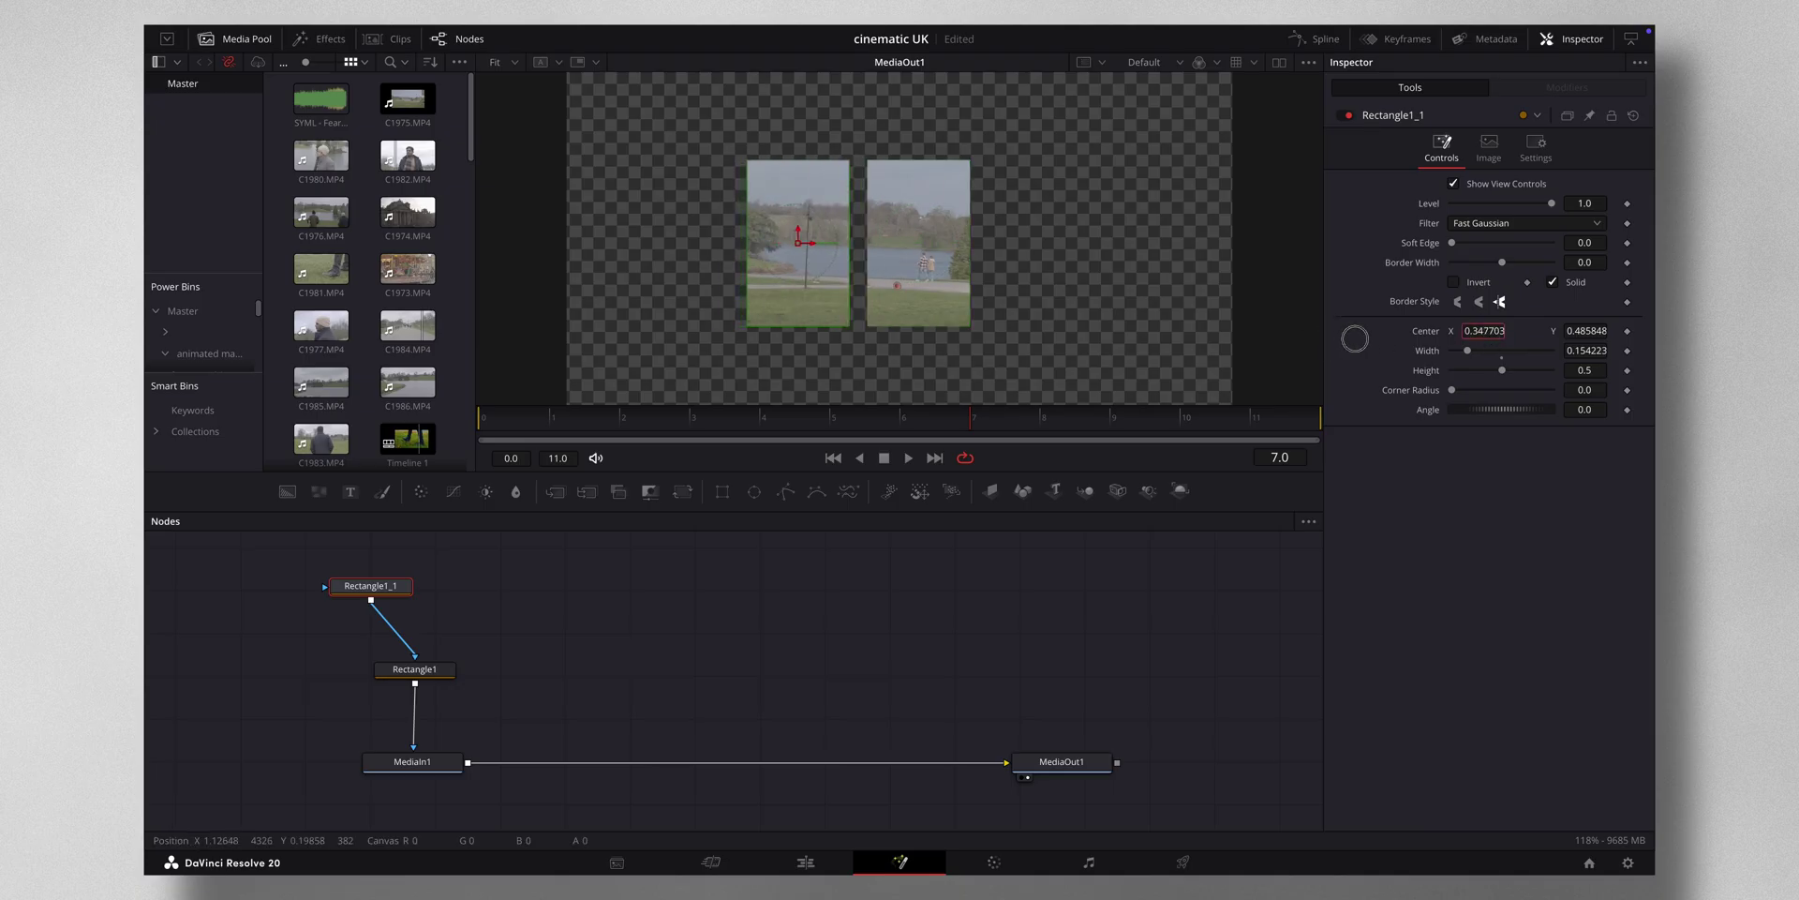
left_click(388, 590)
Paste a third rectangle copy into Rectangle1_1's mask input and slide its panel to the right
scroll(484, 595, "up", 2)
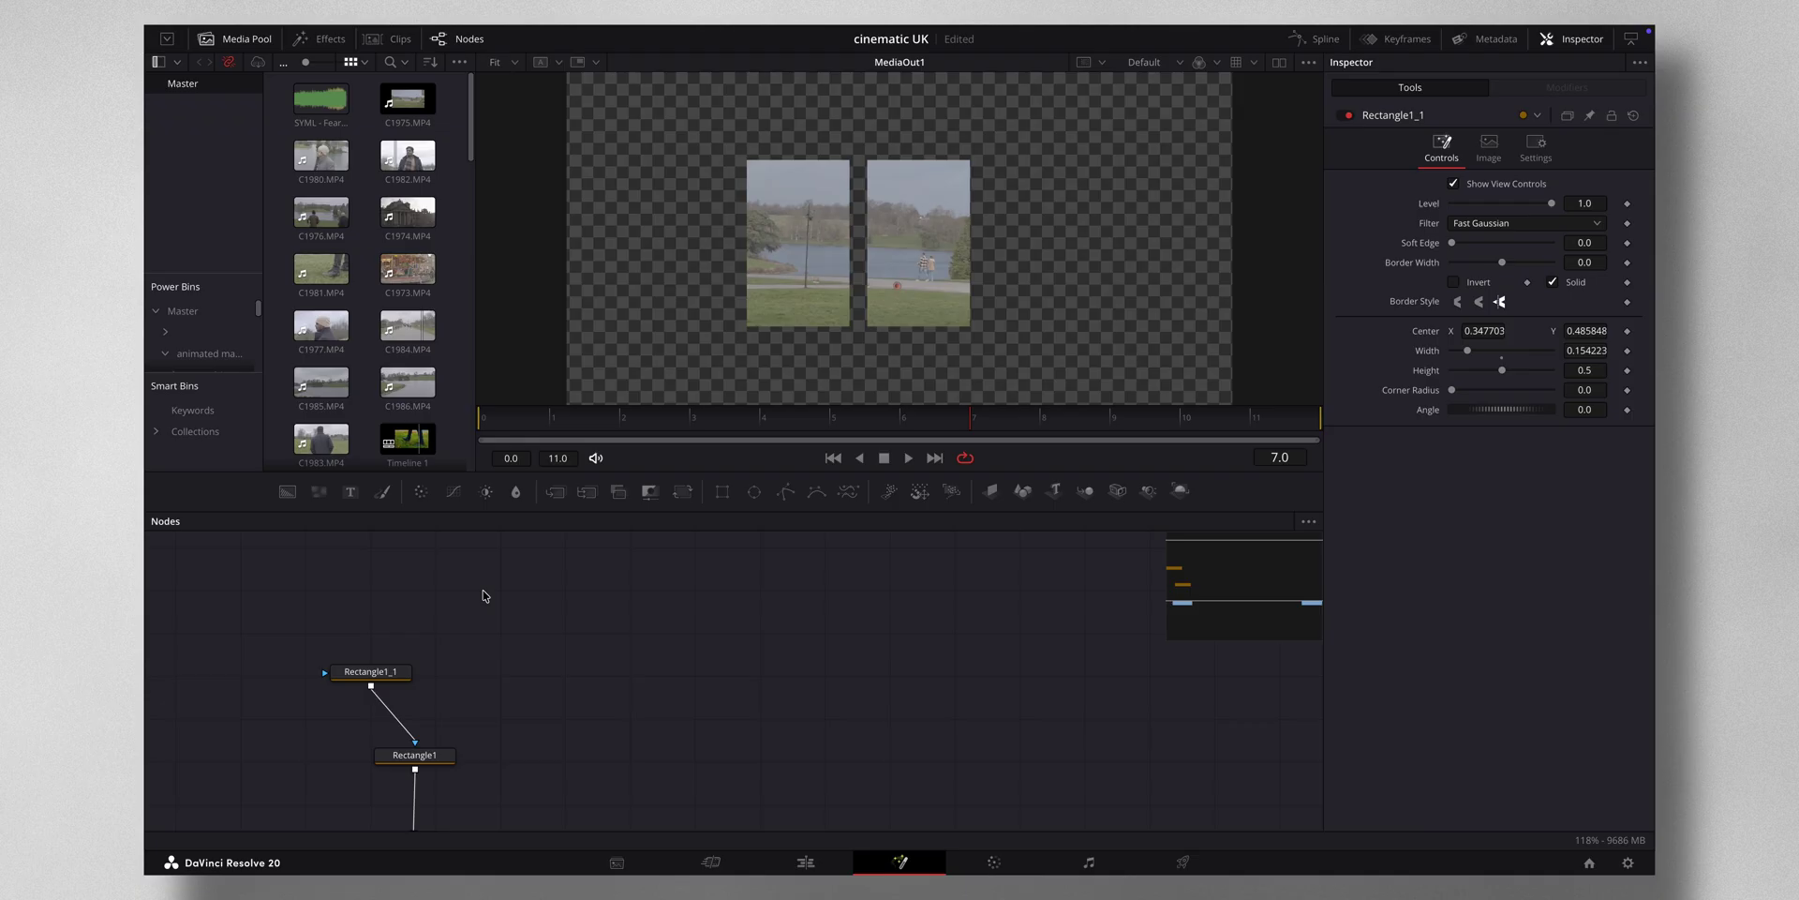
key("ctrl+v")
left_click_drag(485, 595, 339, 670)
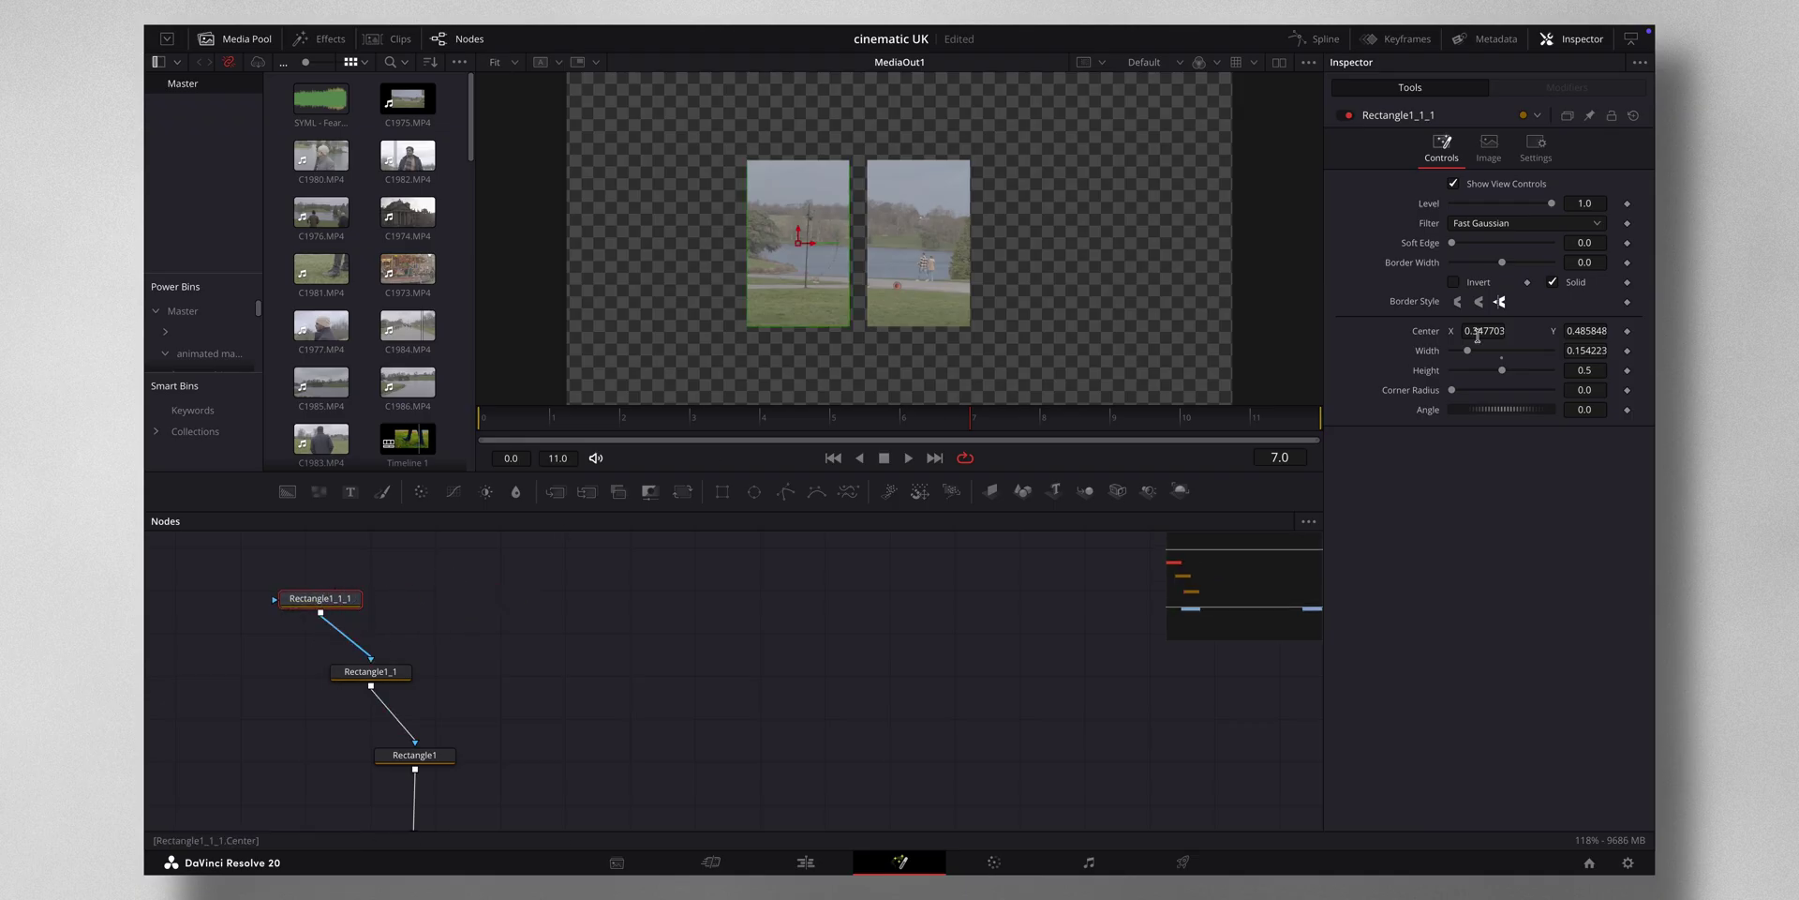
left_click_drag(1480, 331, 1021, 329)
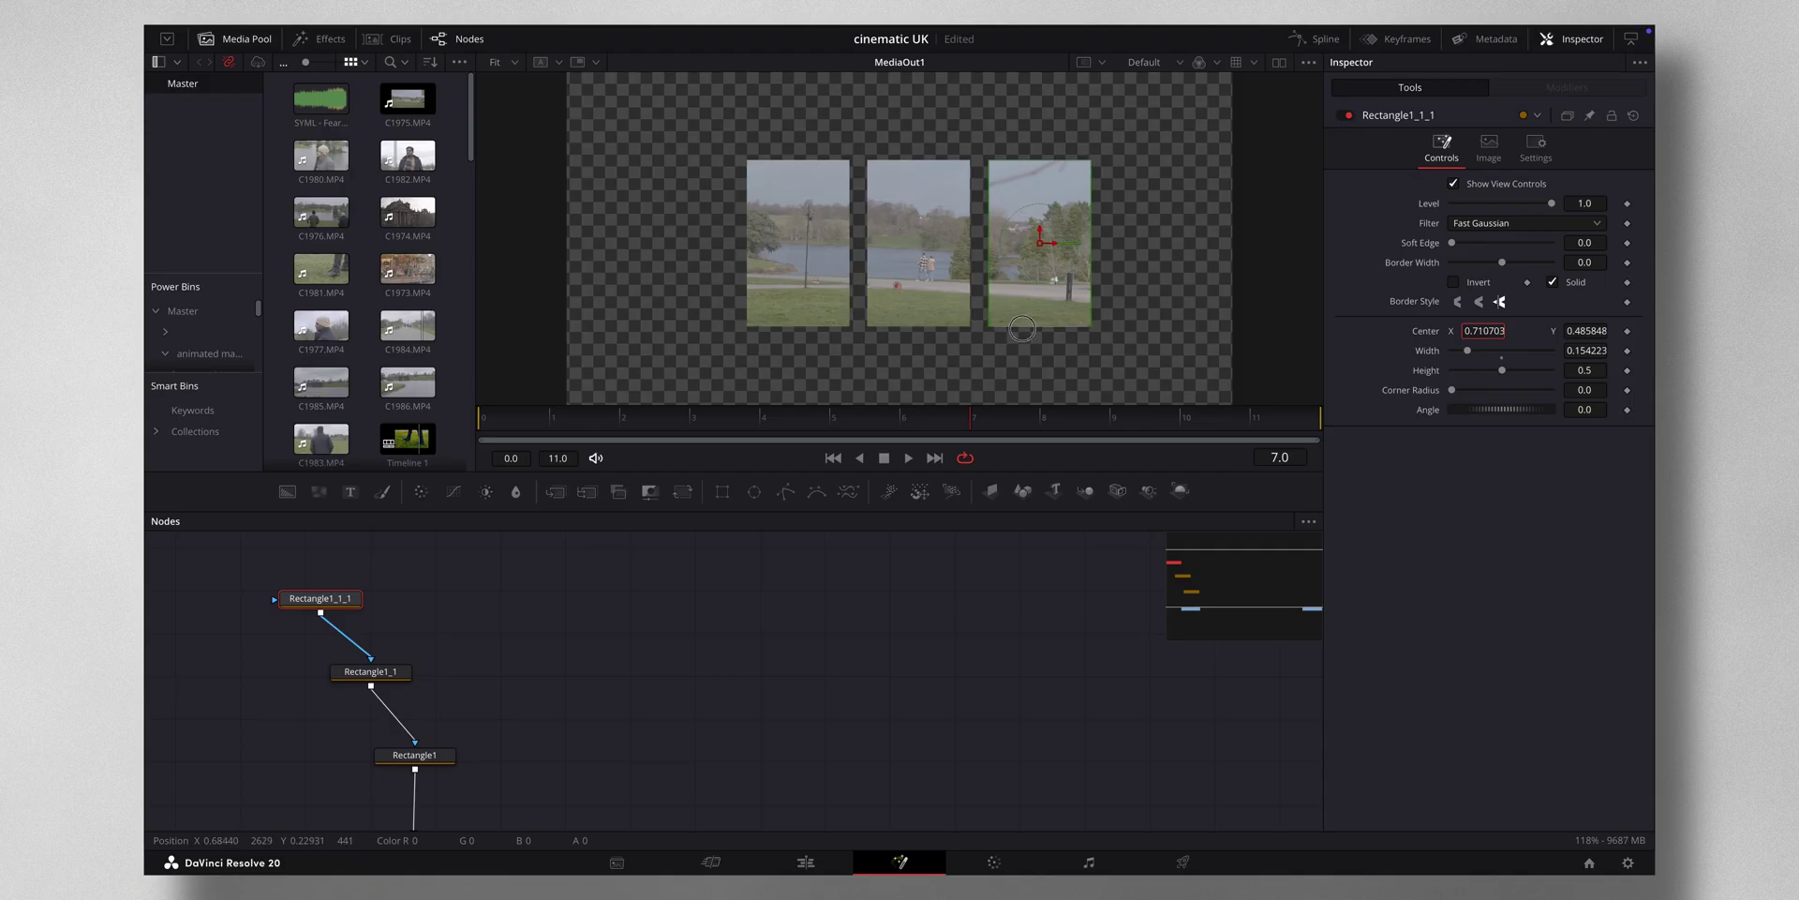
Play to Marker 3 (01:00:02:05) and blade Fusion Clip 6 on V2 there
key("shift+4")
left_click(703, 441)
key("space")
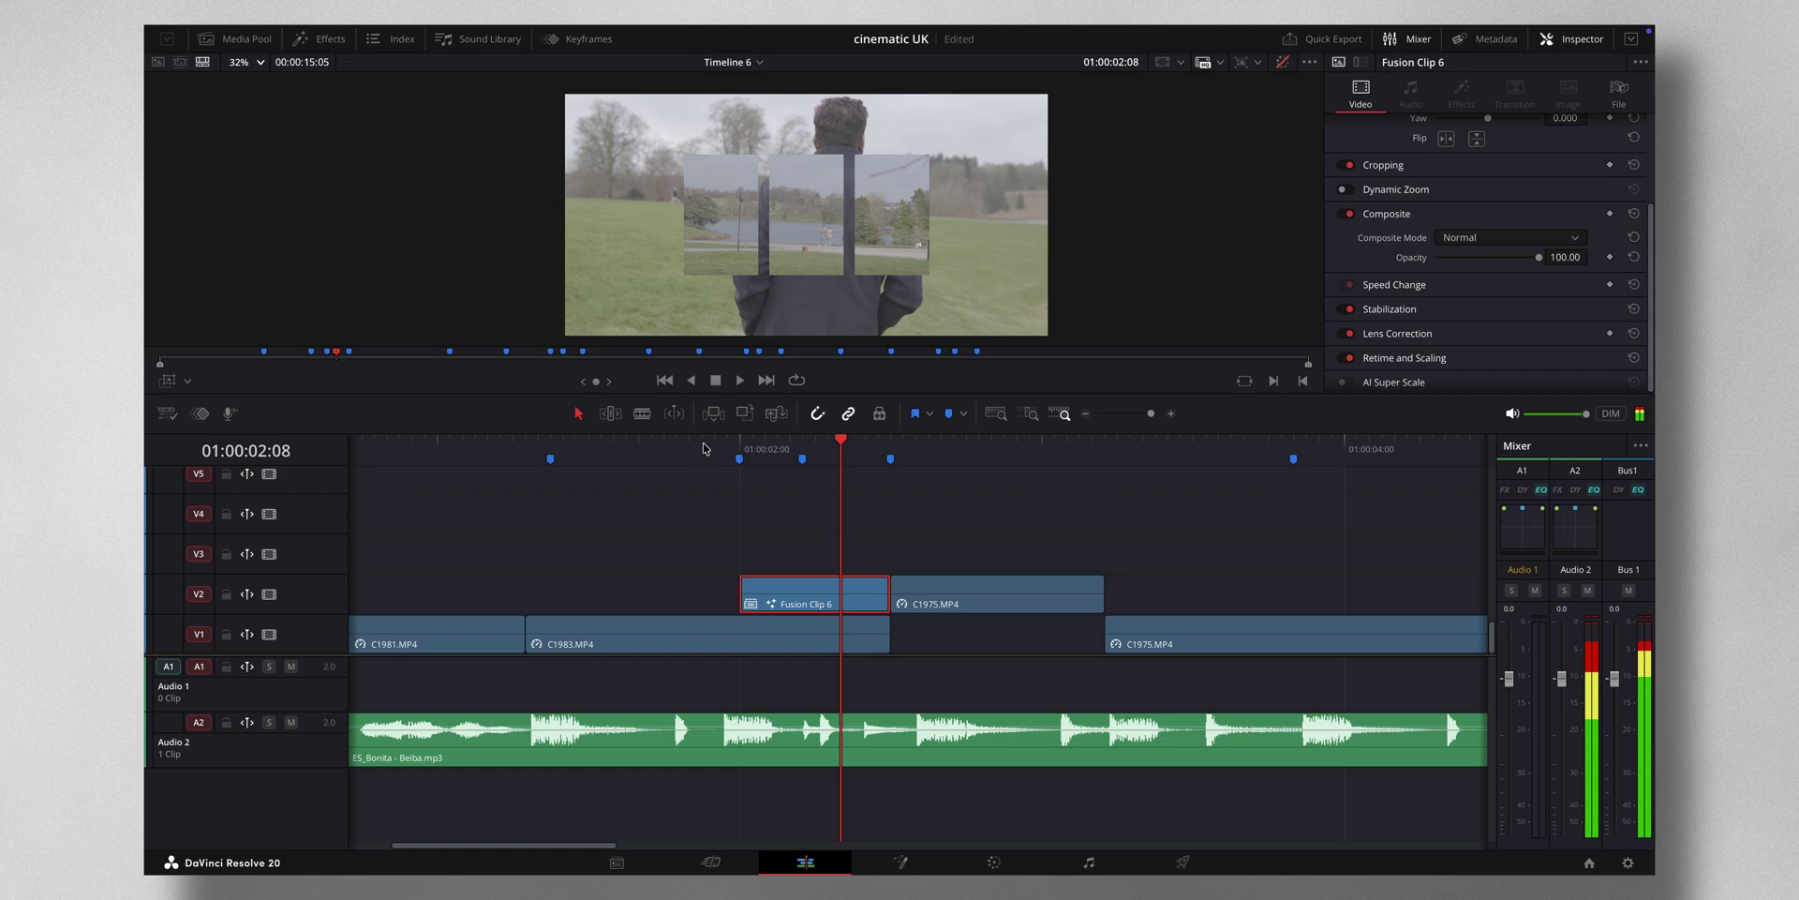
left_click(702, 446)
key("space")
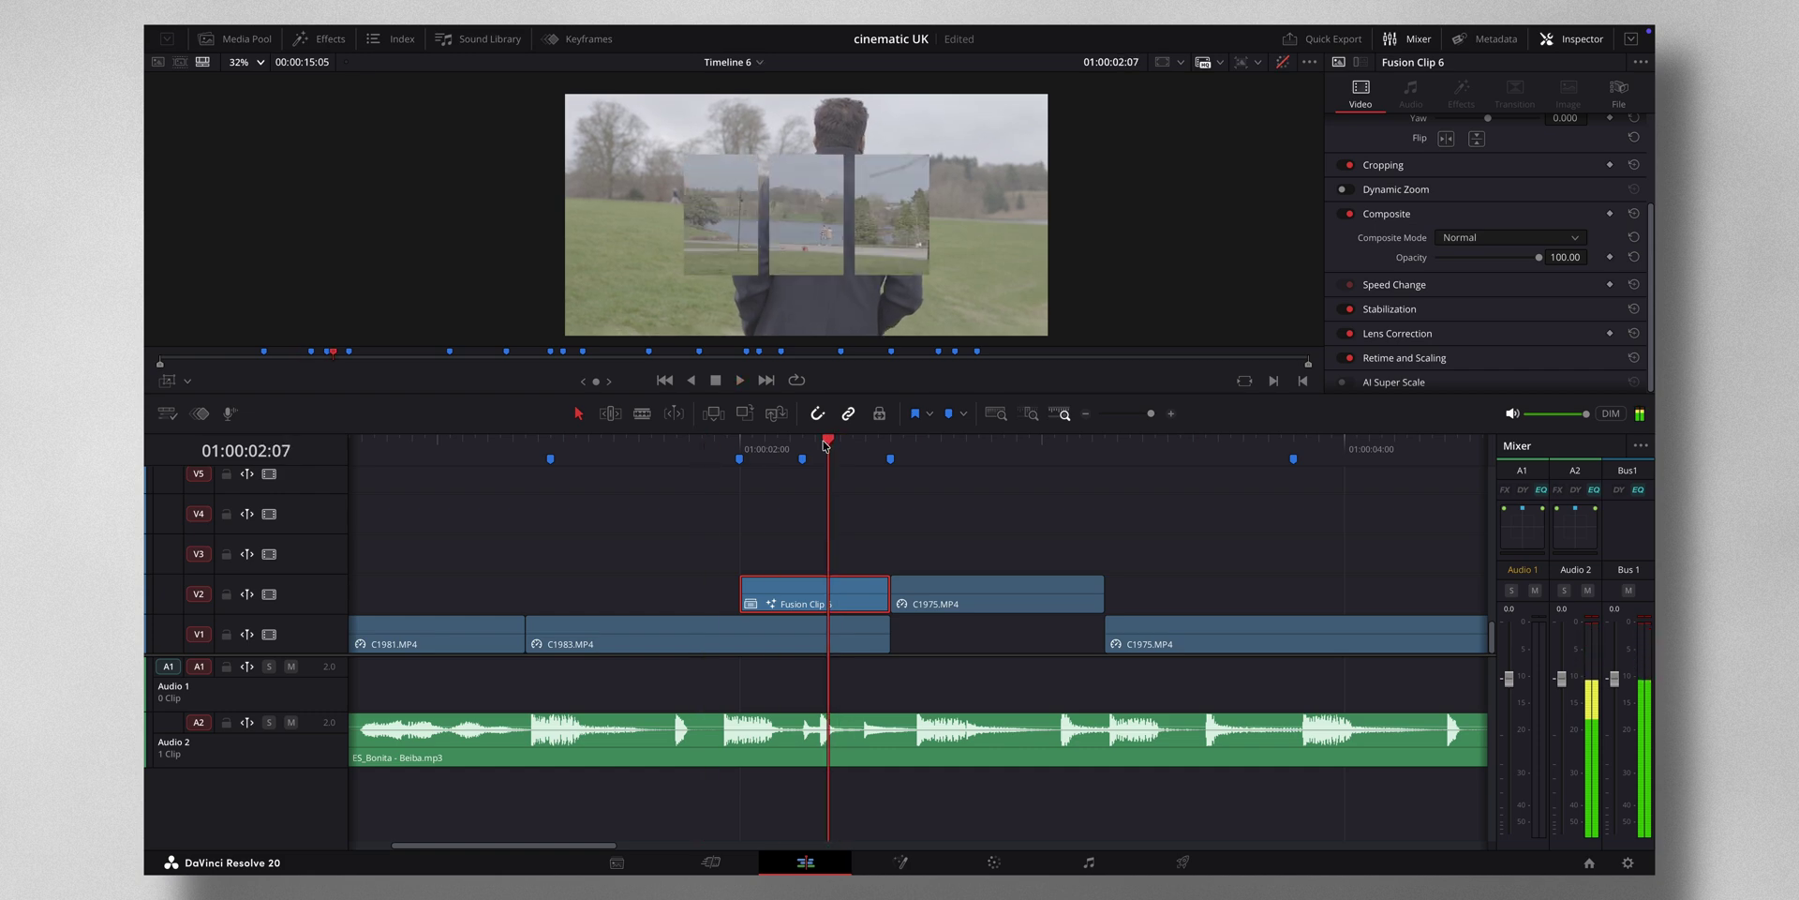
left_click(802, 458)
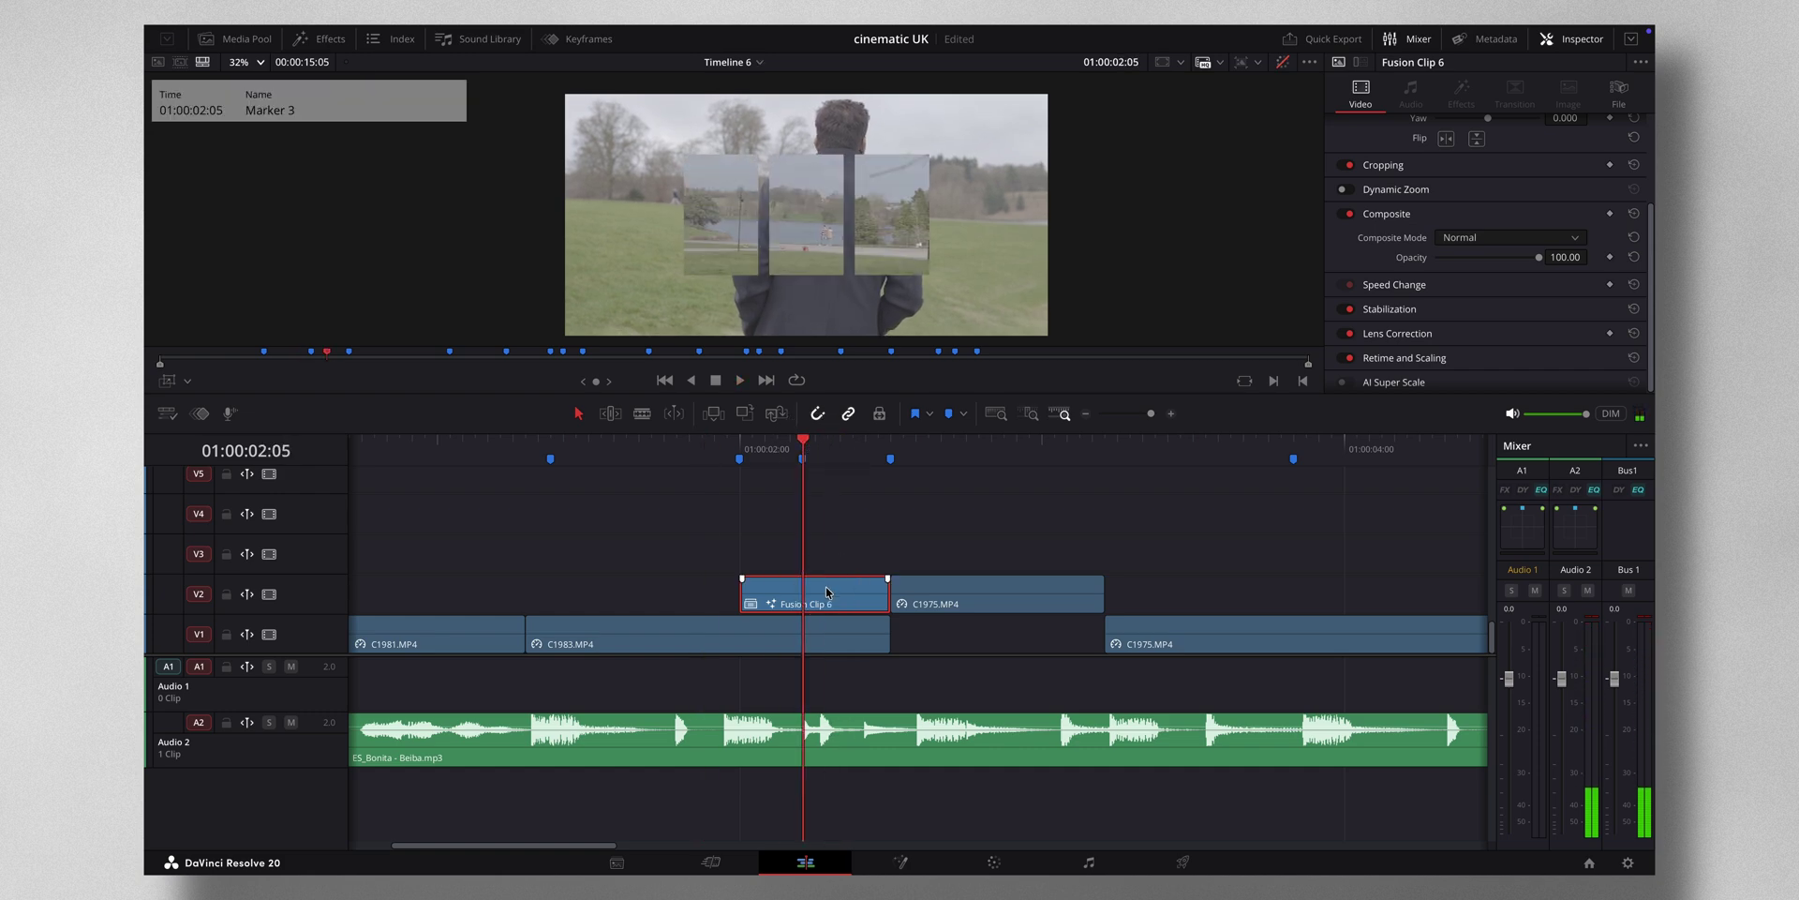
key("ctrl+b")
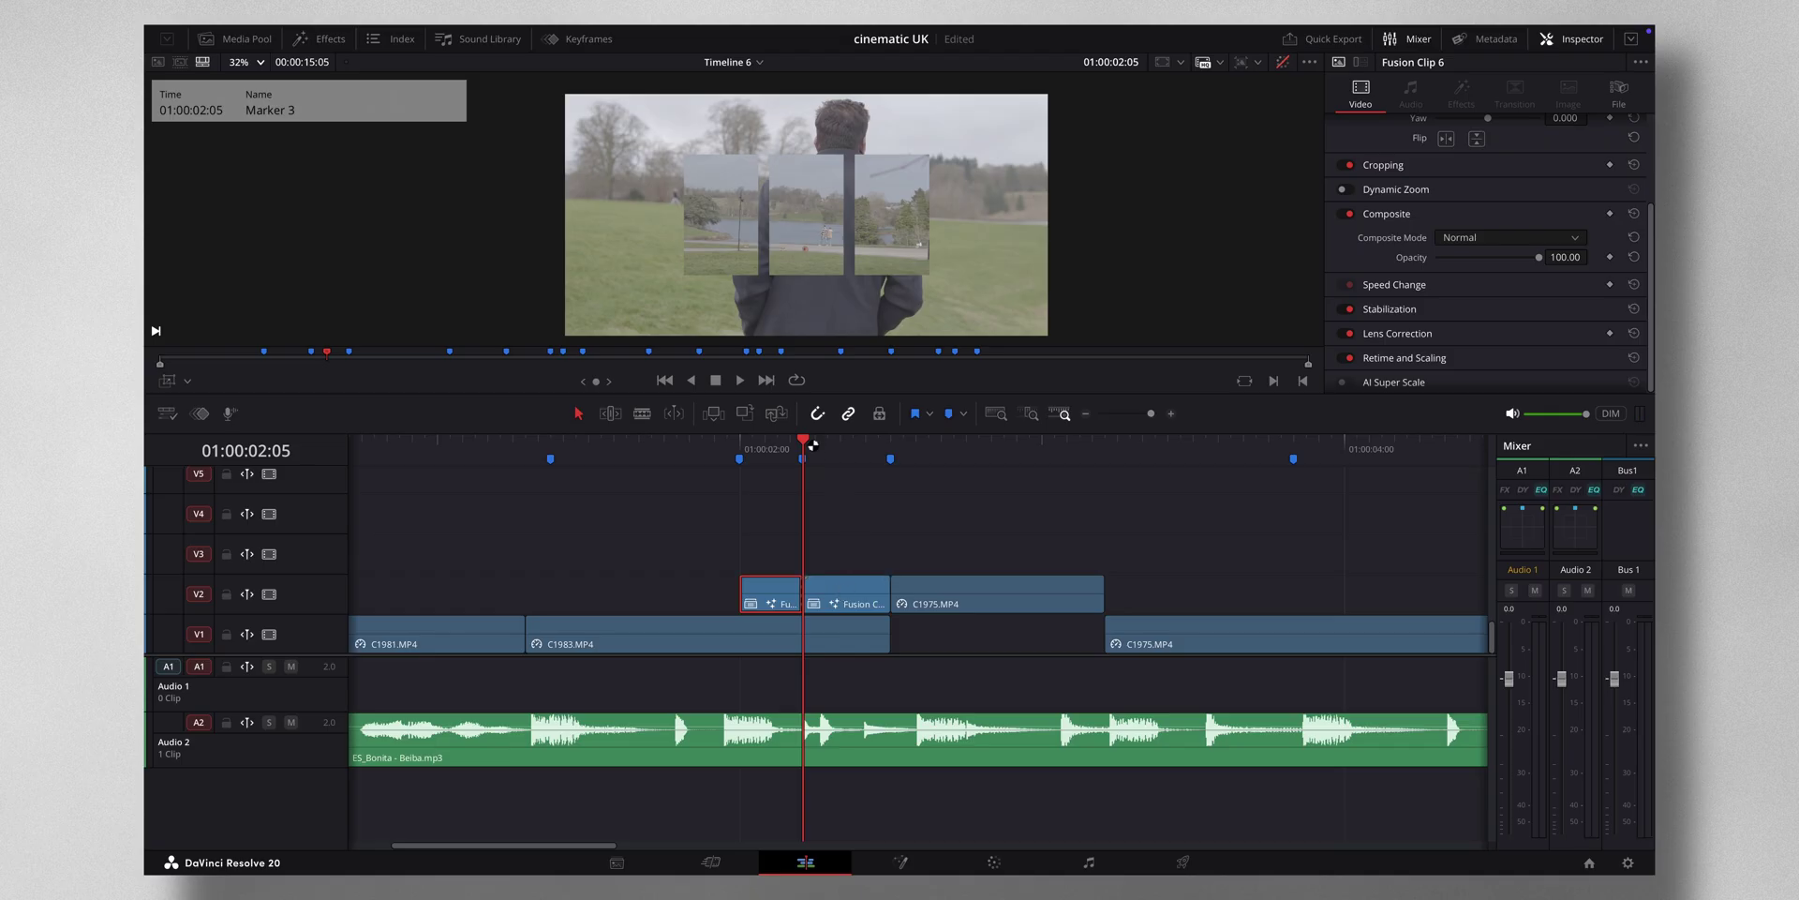
mouse_move(802, 440)
left_mouse_down()
mouse_move(763, 450)
mouse_move(836, 456)
left_mouse_up()
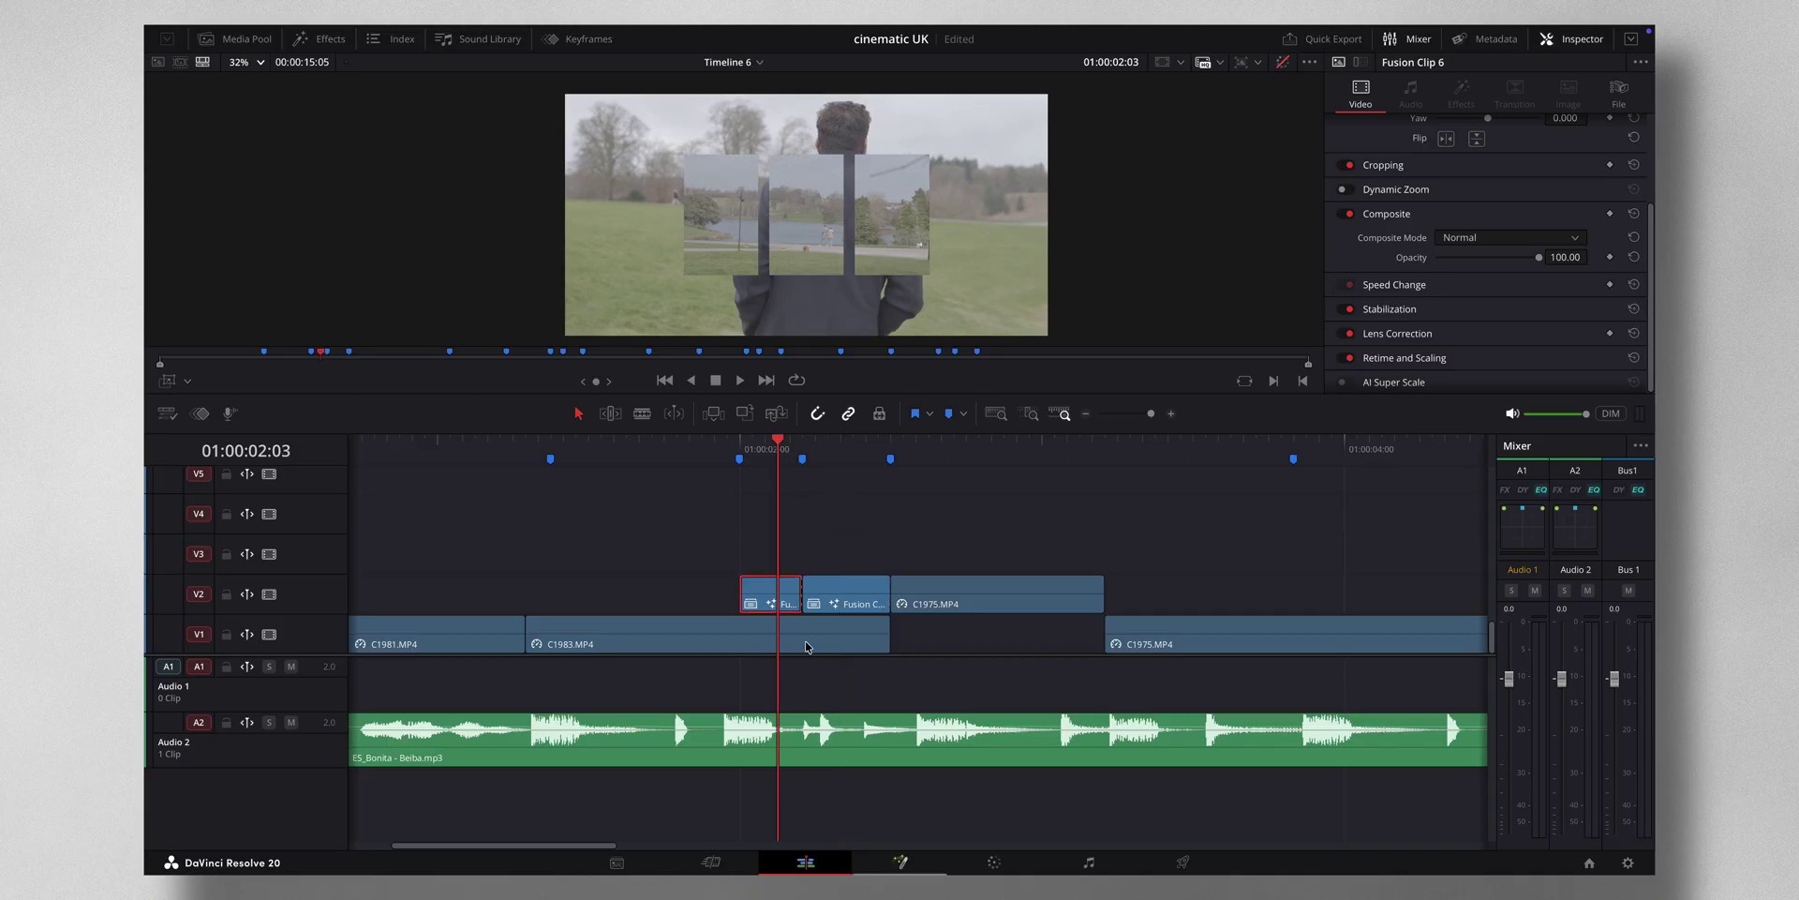
Open the first Fusion Clip 6 part on the Fusion page with the Clips strip showing
key("shift+5")
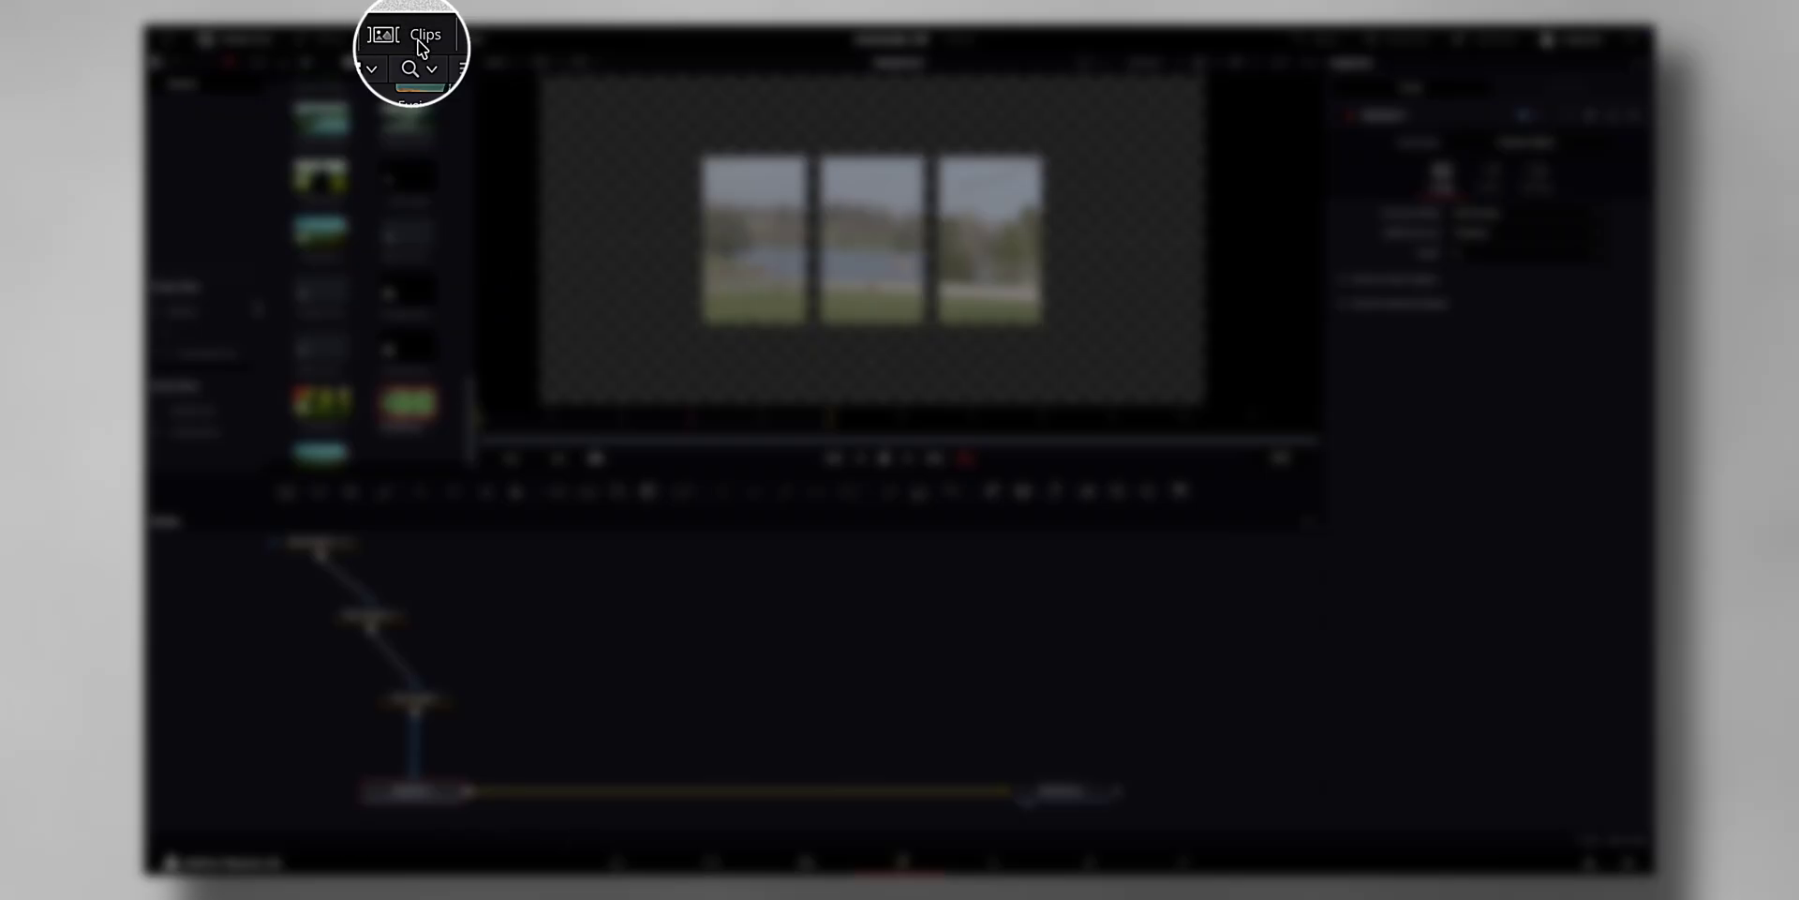
left_click(398, 41)
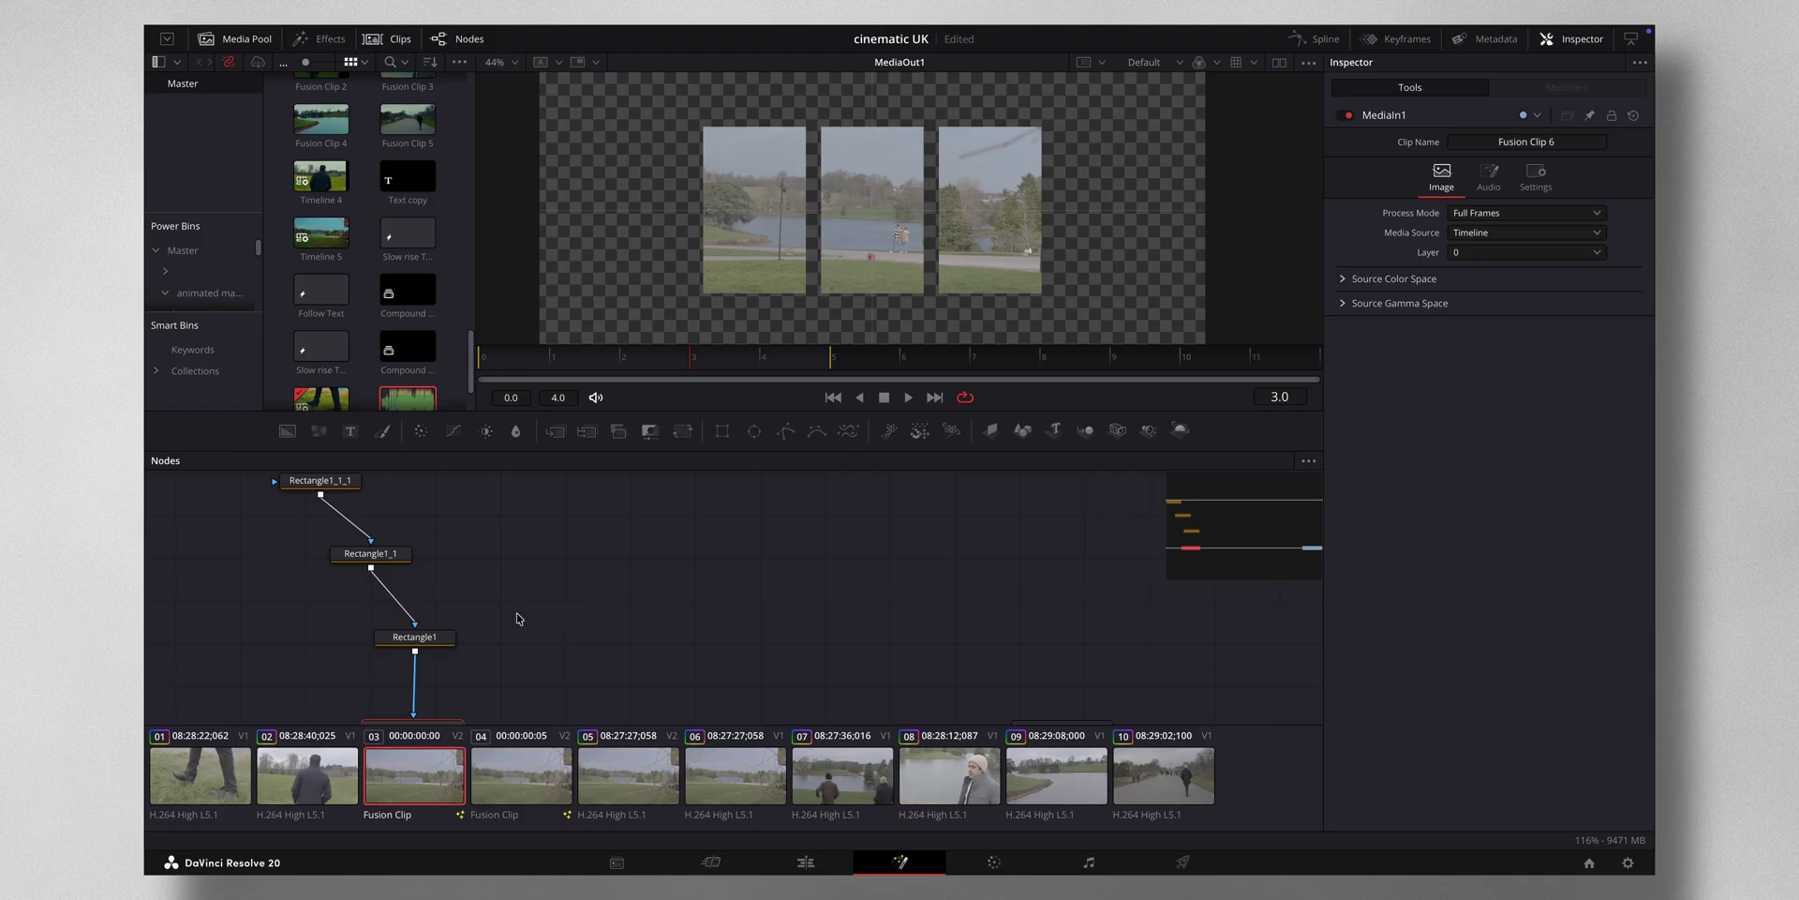
scroll(517, 619, "up", 2)
scroll(511, 618, "down", 2)
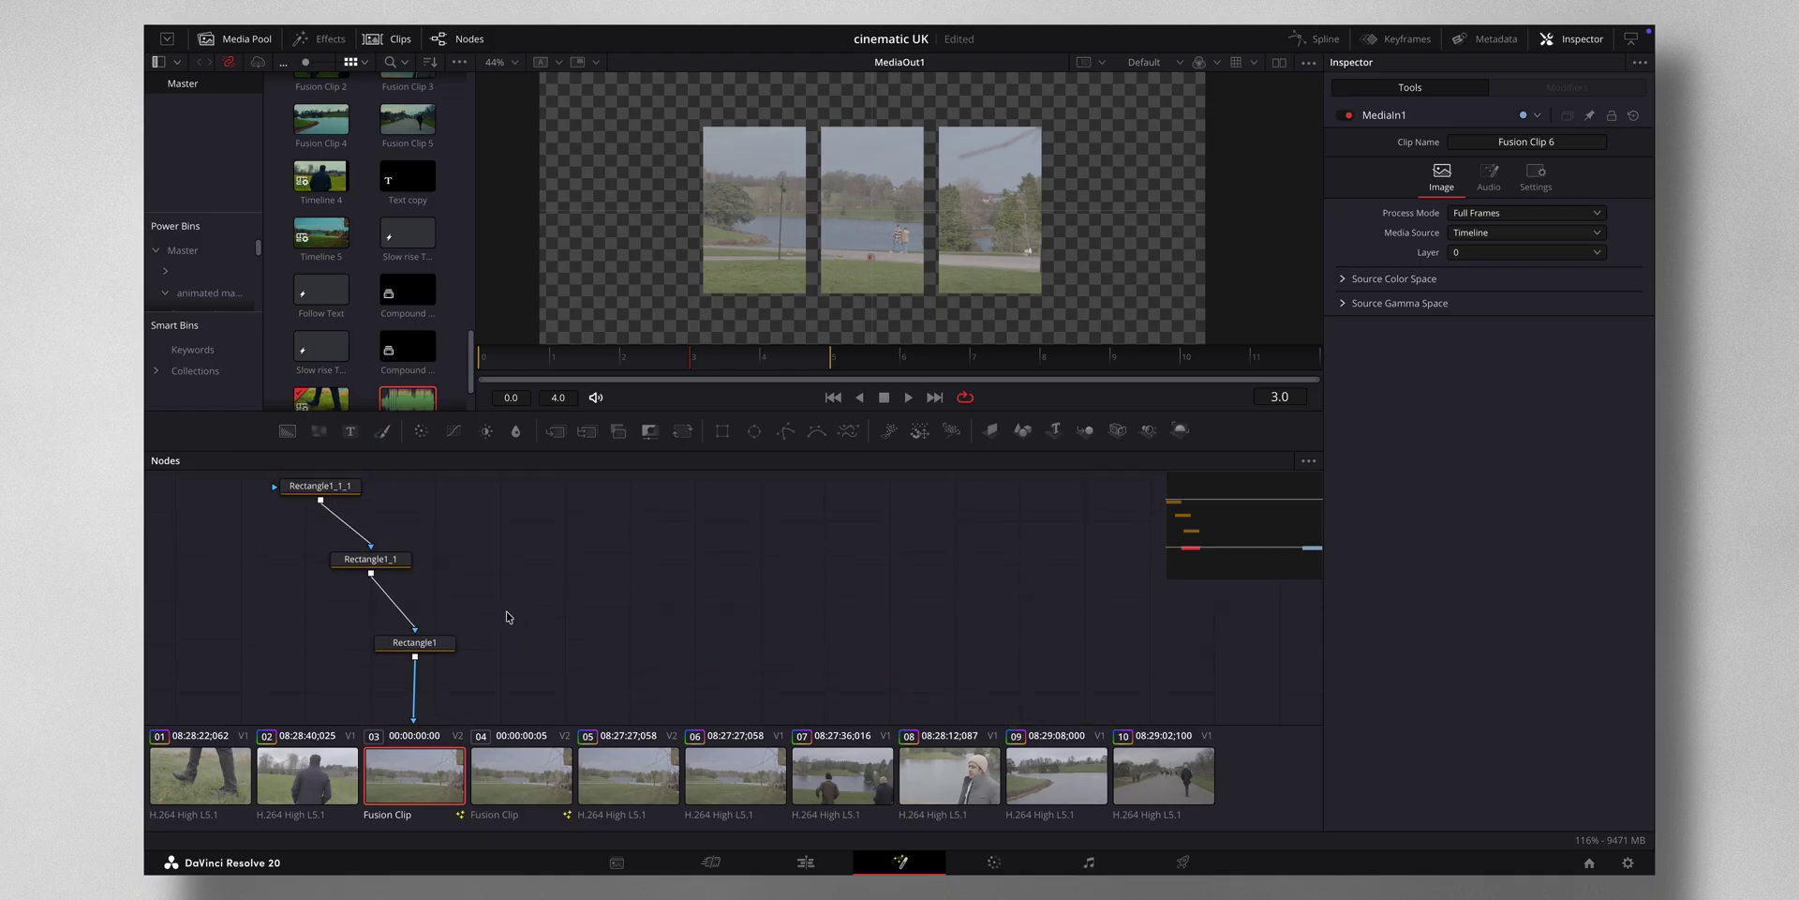
Delete the Rectangle1_1 and Rectangle1_1_1 nodes, leaving only the central Rectangle1 panel
left_click(378, 566)
key("Delete")
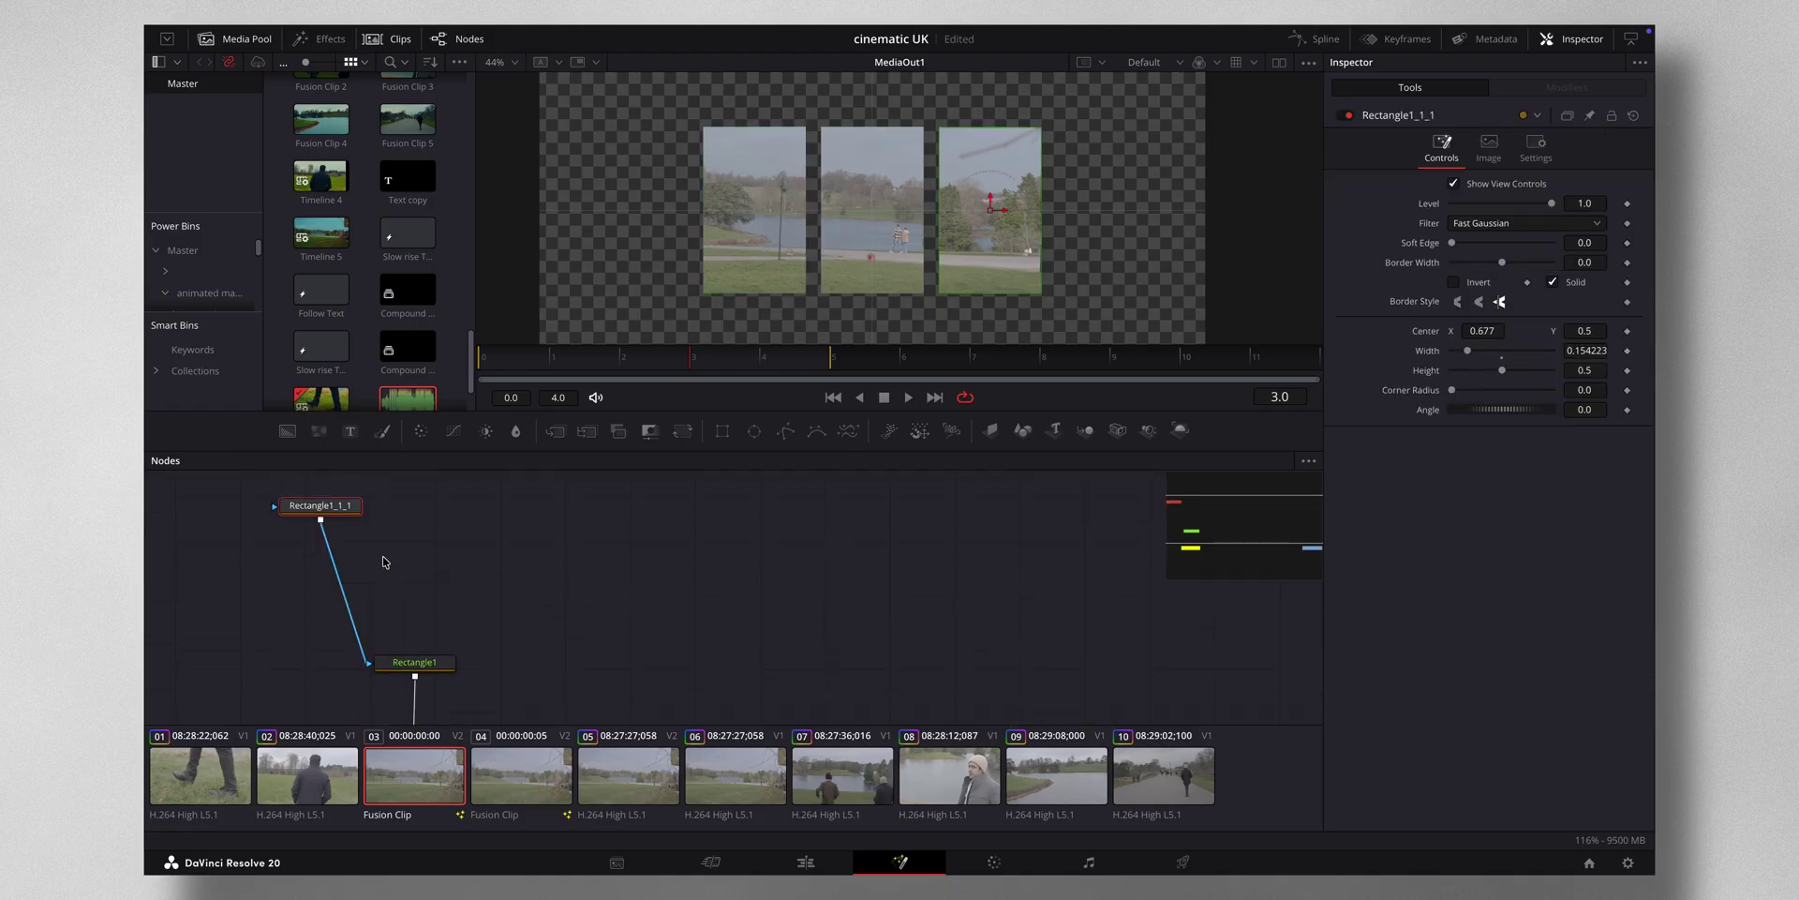
left_click(340, 520)
key("Delete")
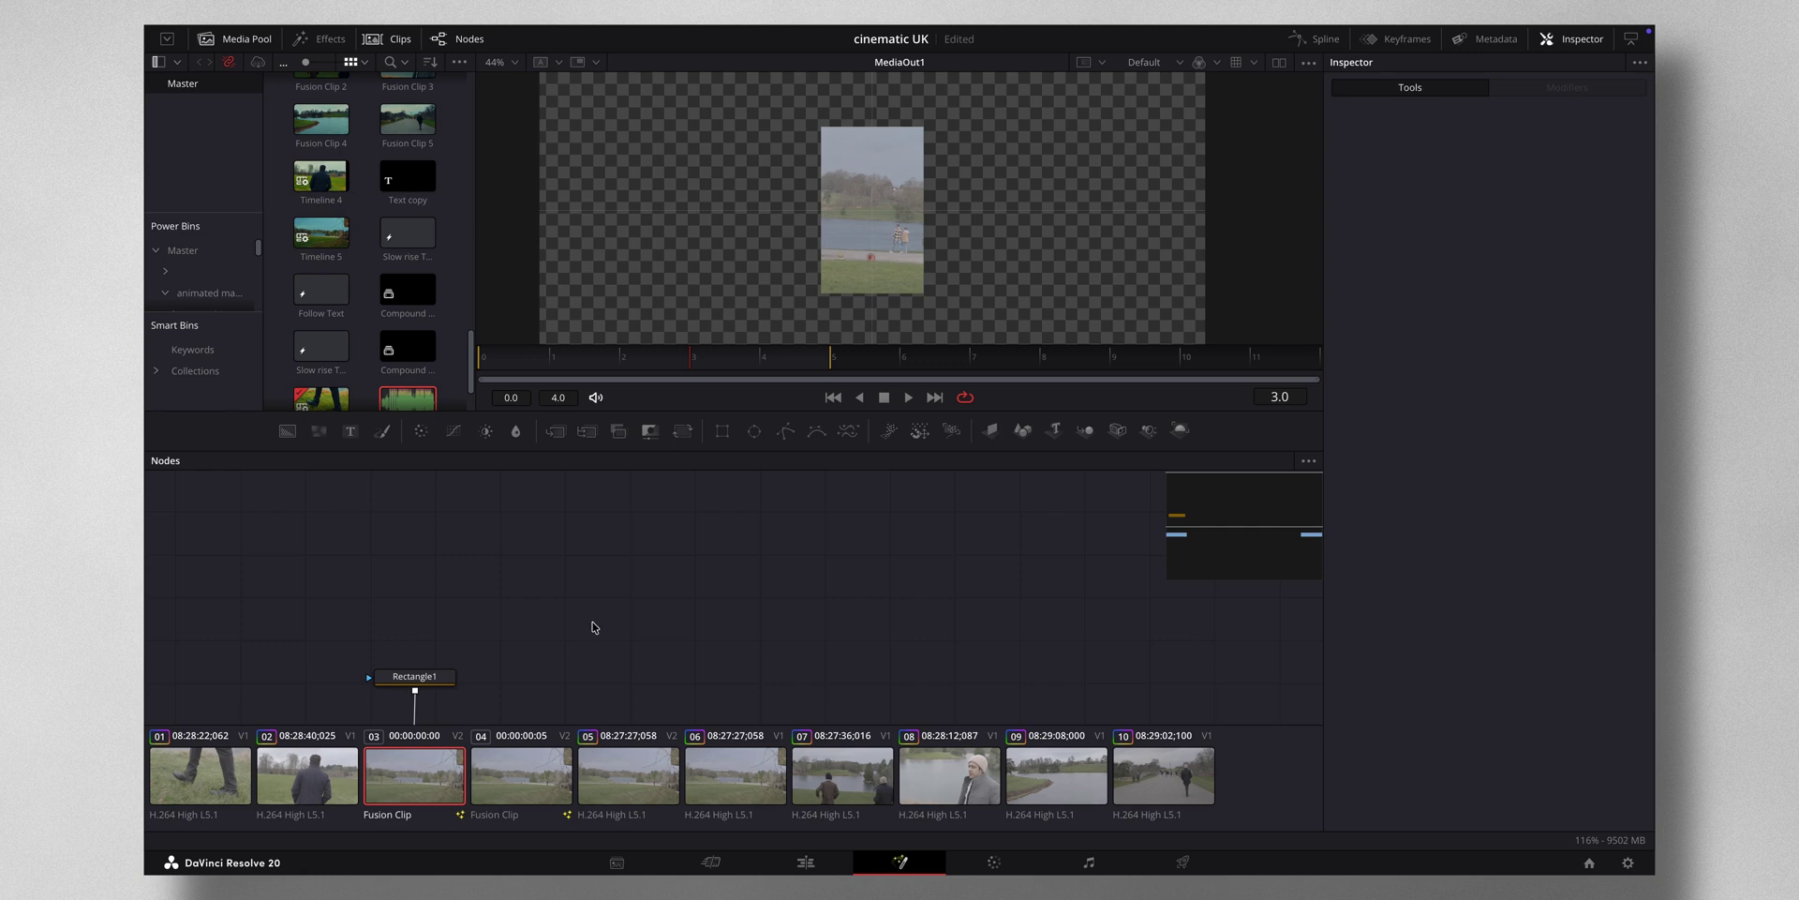
scroll(593, 627, "down", 2)
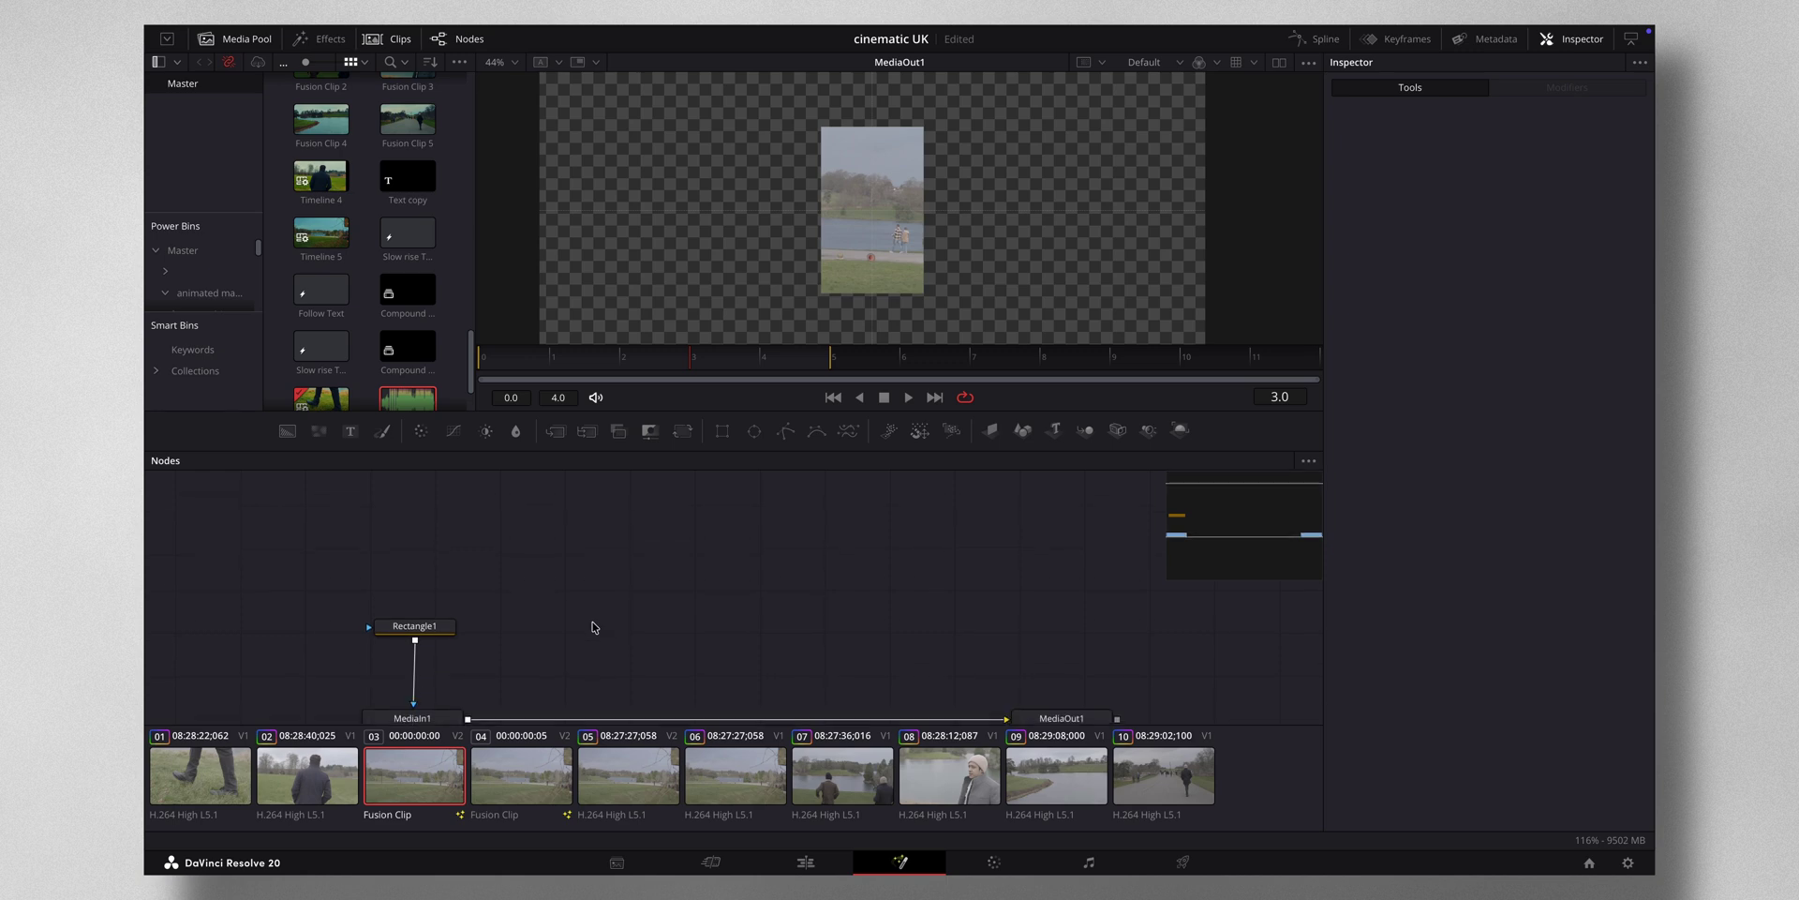
left_click(531, 766)
Back on the Edit page, move C1976.MP4 from V1 up onto track V3
left_click(803, 870)
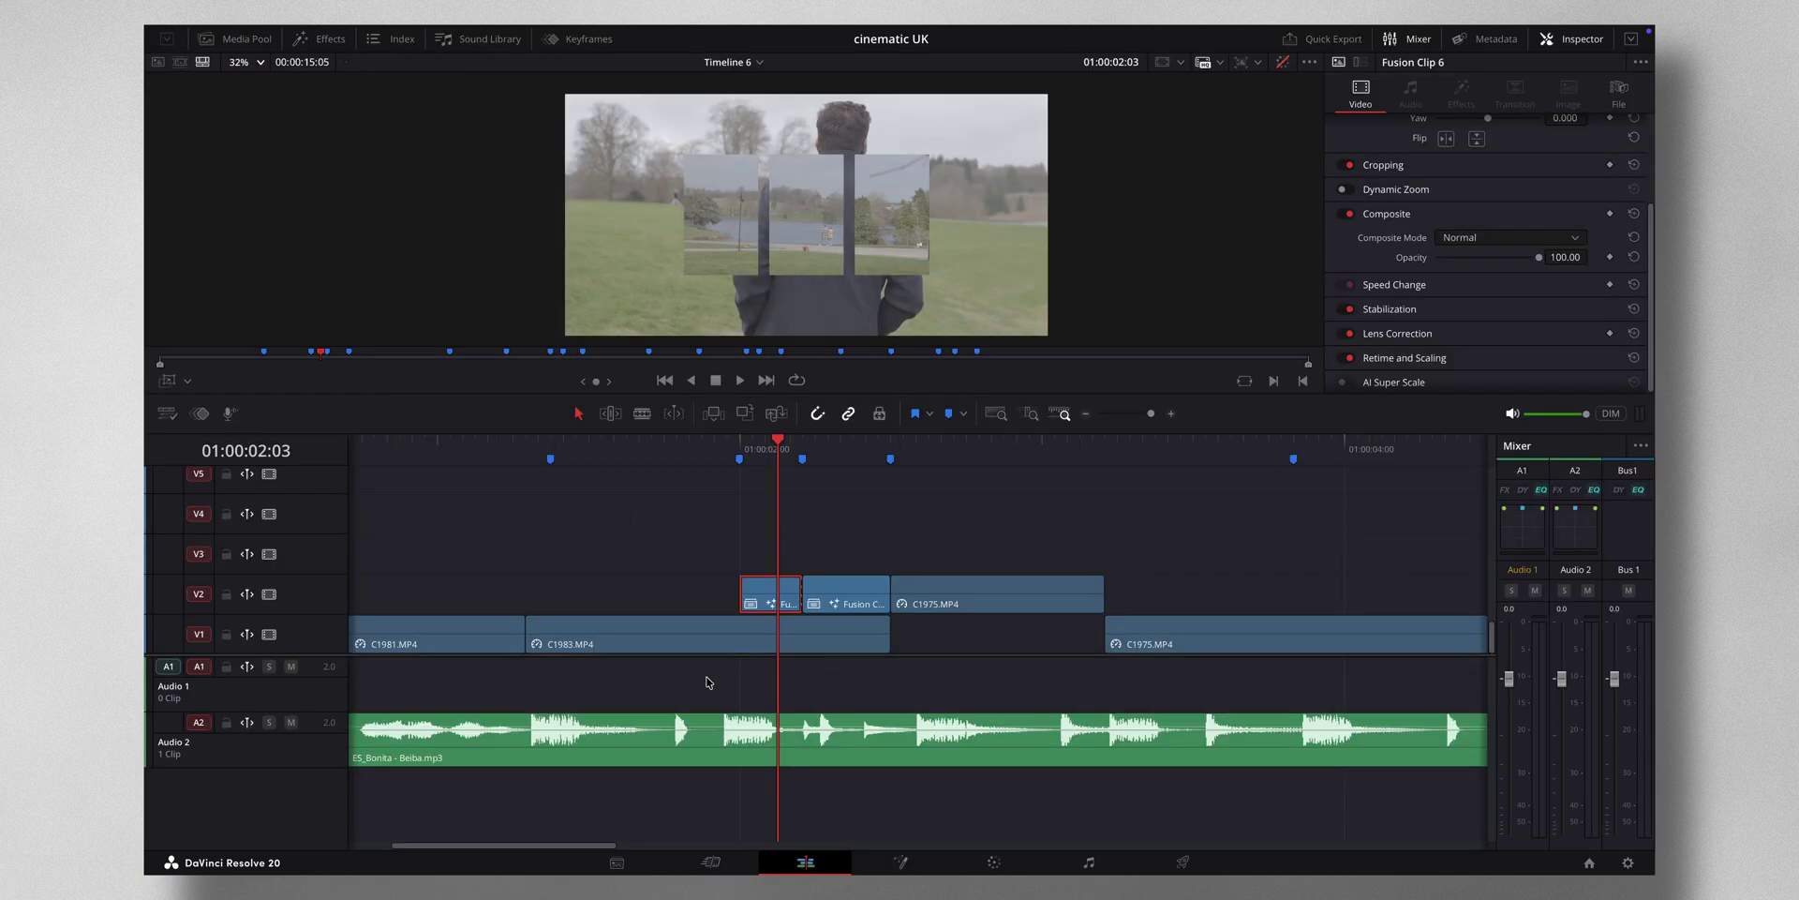
left_click(481, 447)
key("space")
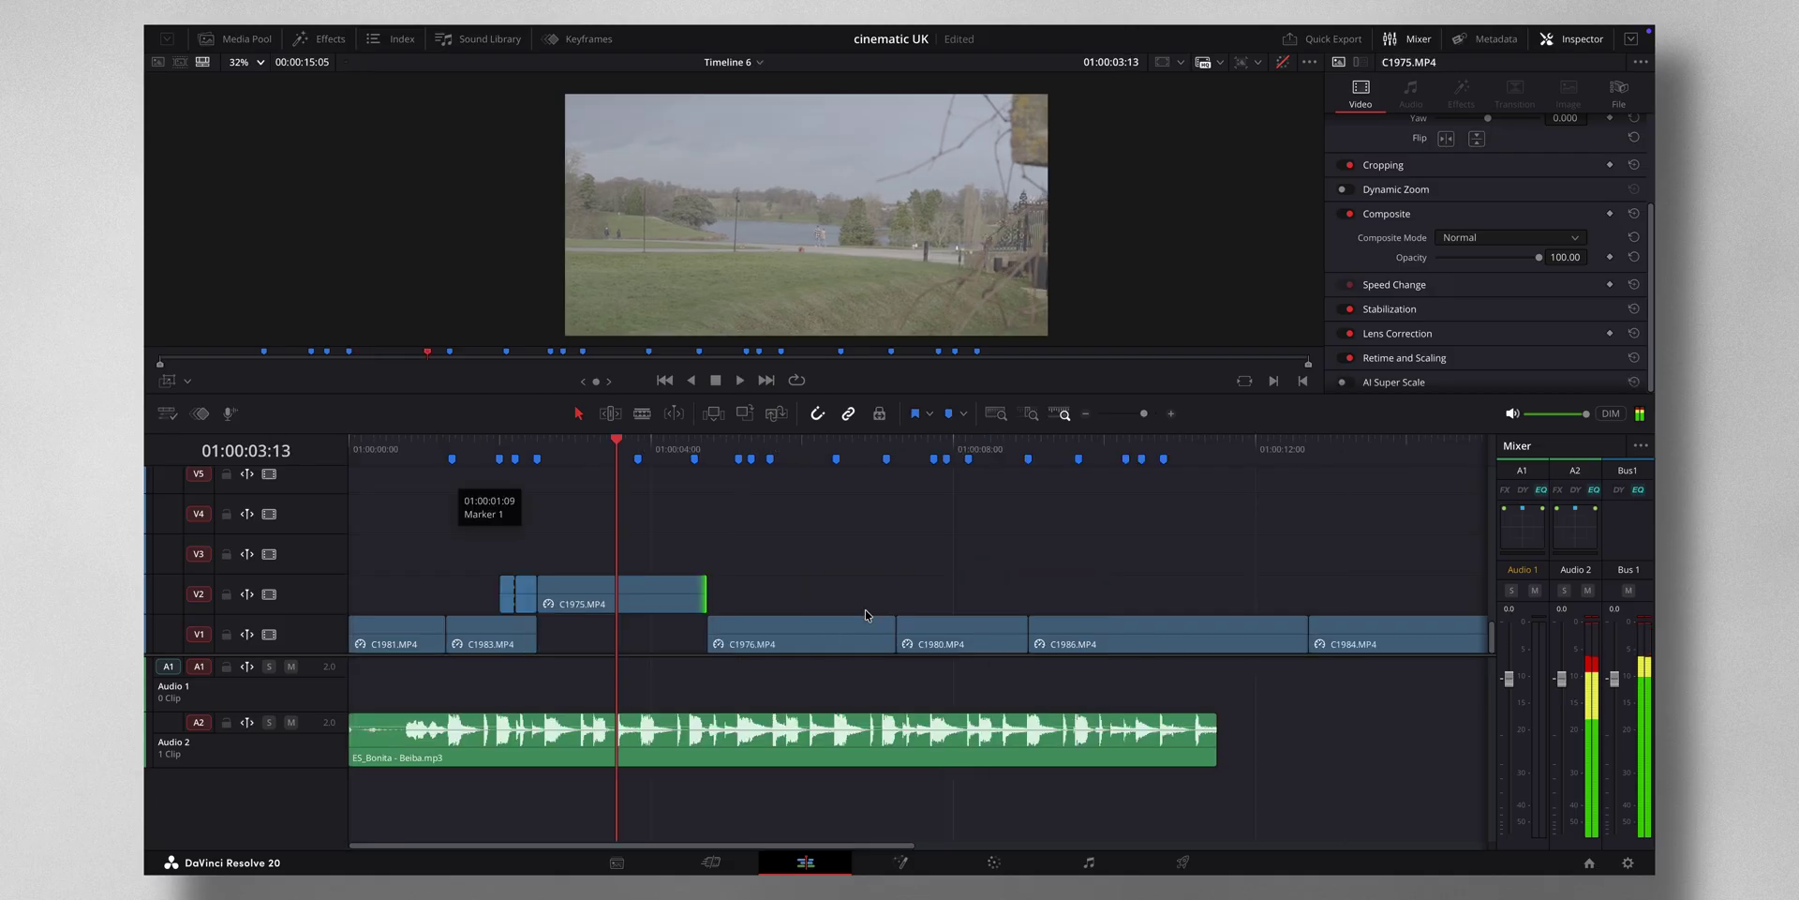
left_click_drag(823, 631, 738, 564)
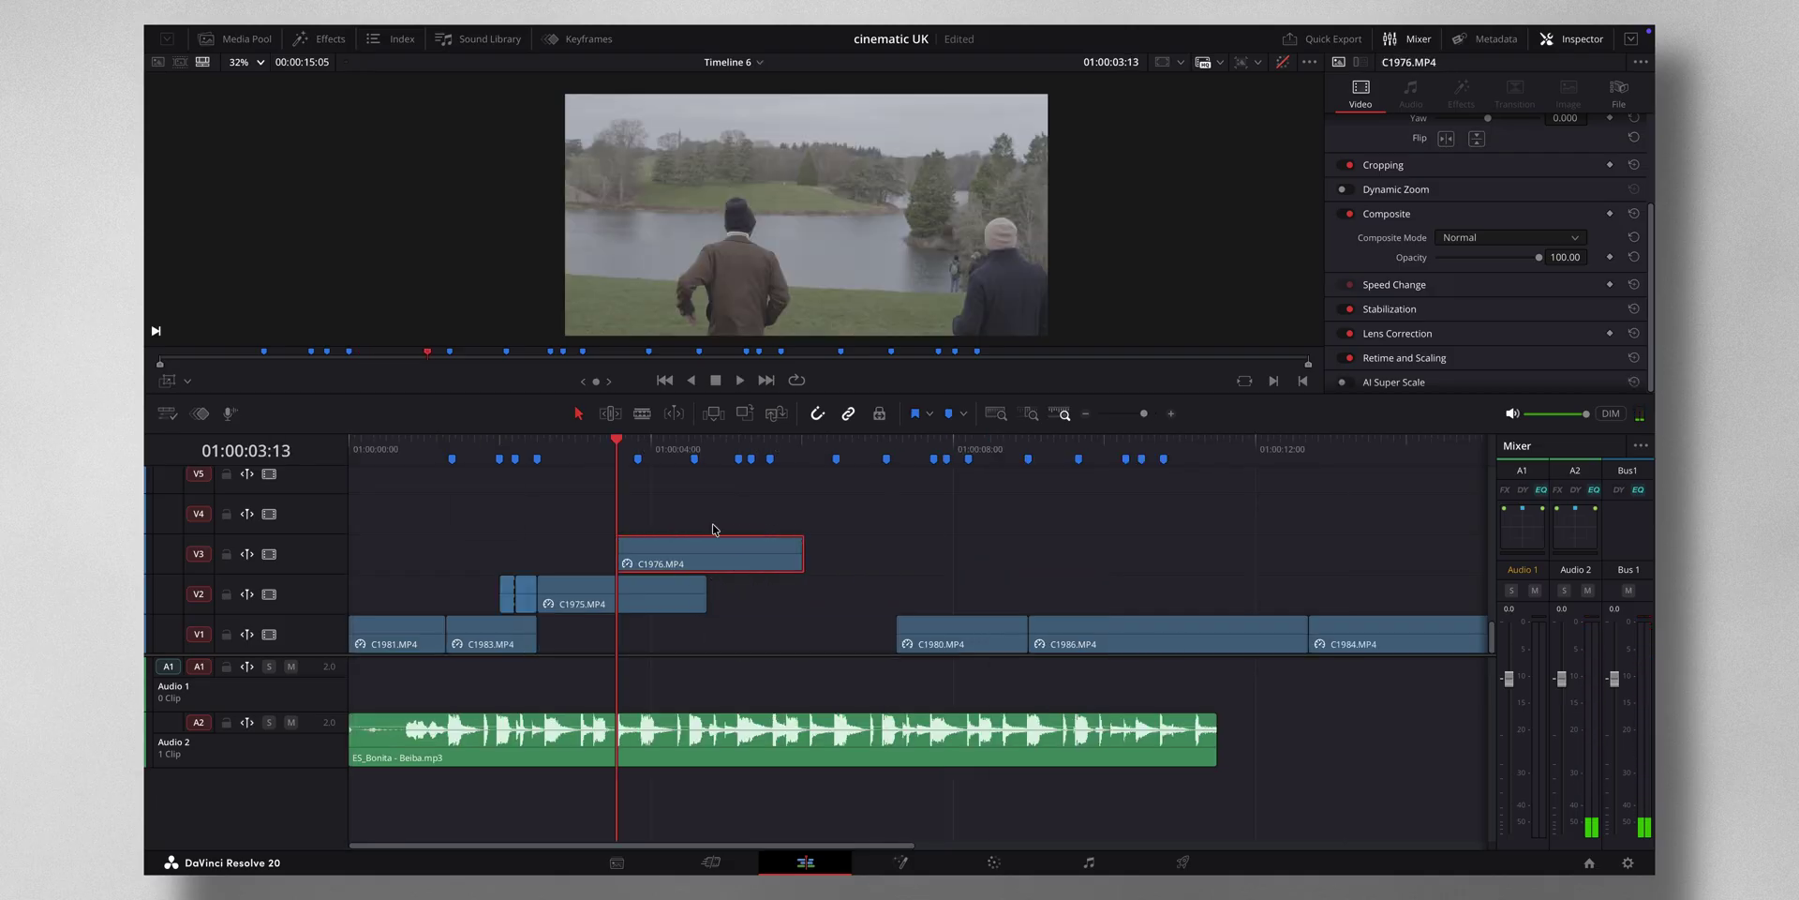
Slide C1976.MP4 a few frames later onto the beat, replay to check, and cut it at 01:00:04:13
left_click_drag(587, 450, 648, 451)
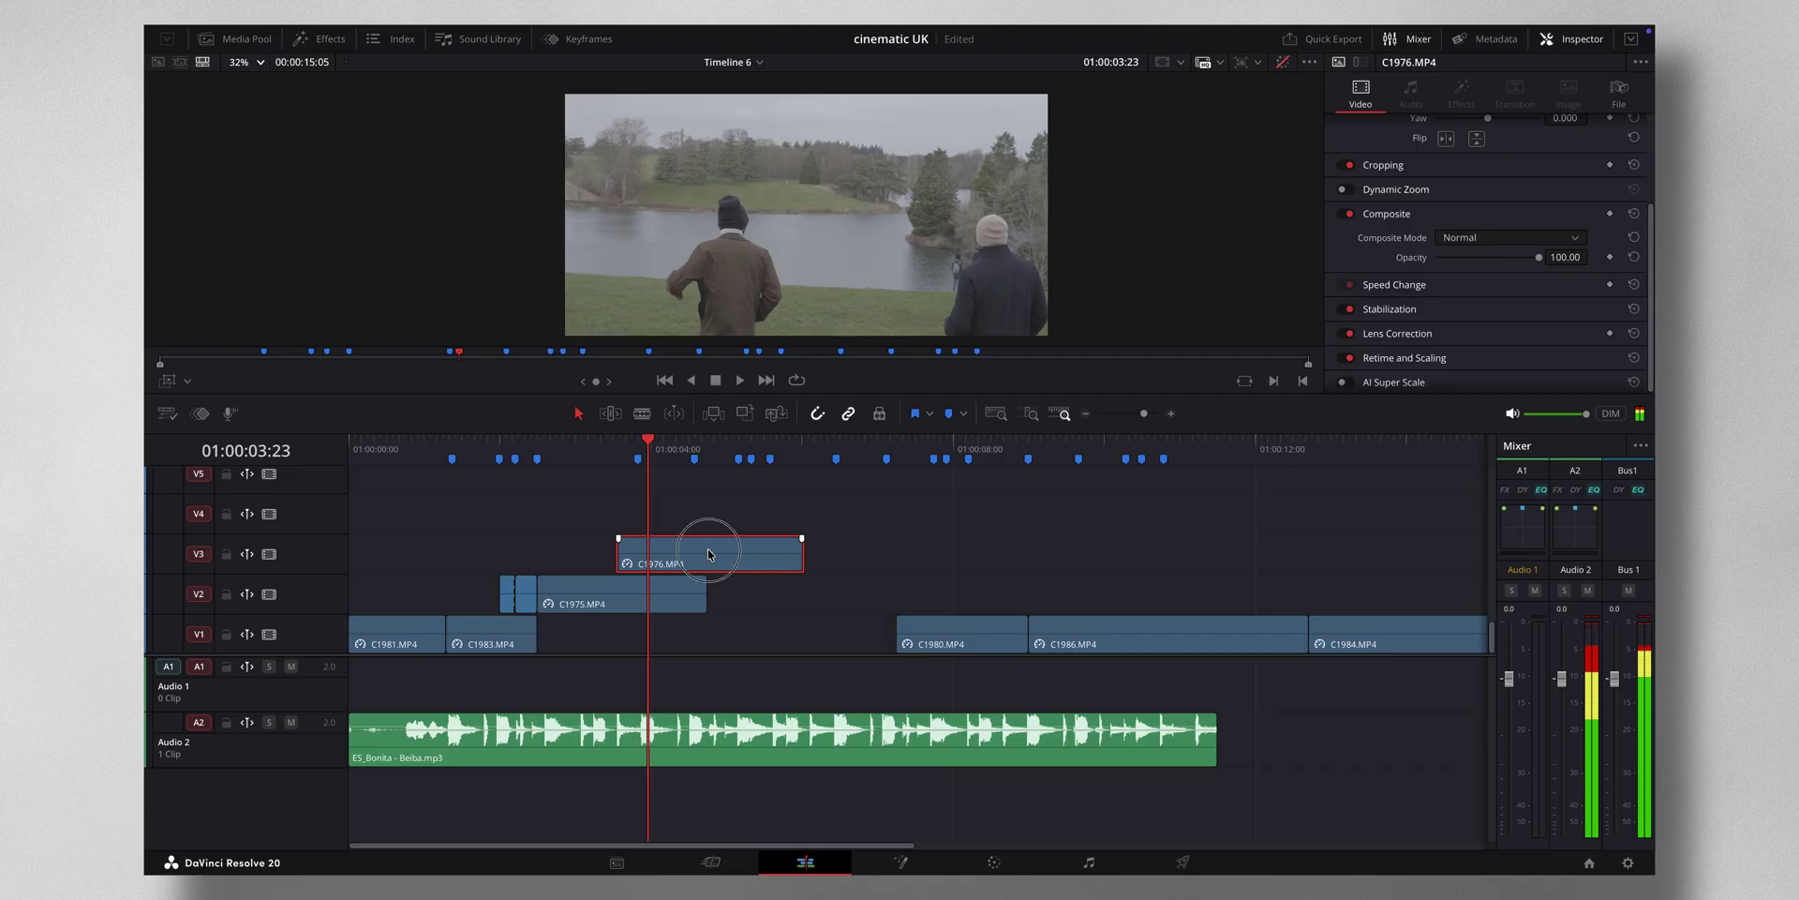
left_click_drag(703, 554, 727, 554)
left_click(610, 442)
key("space")
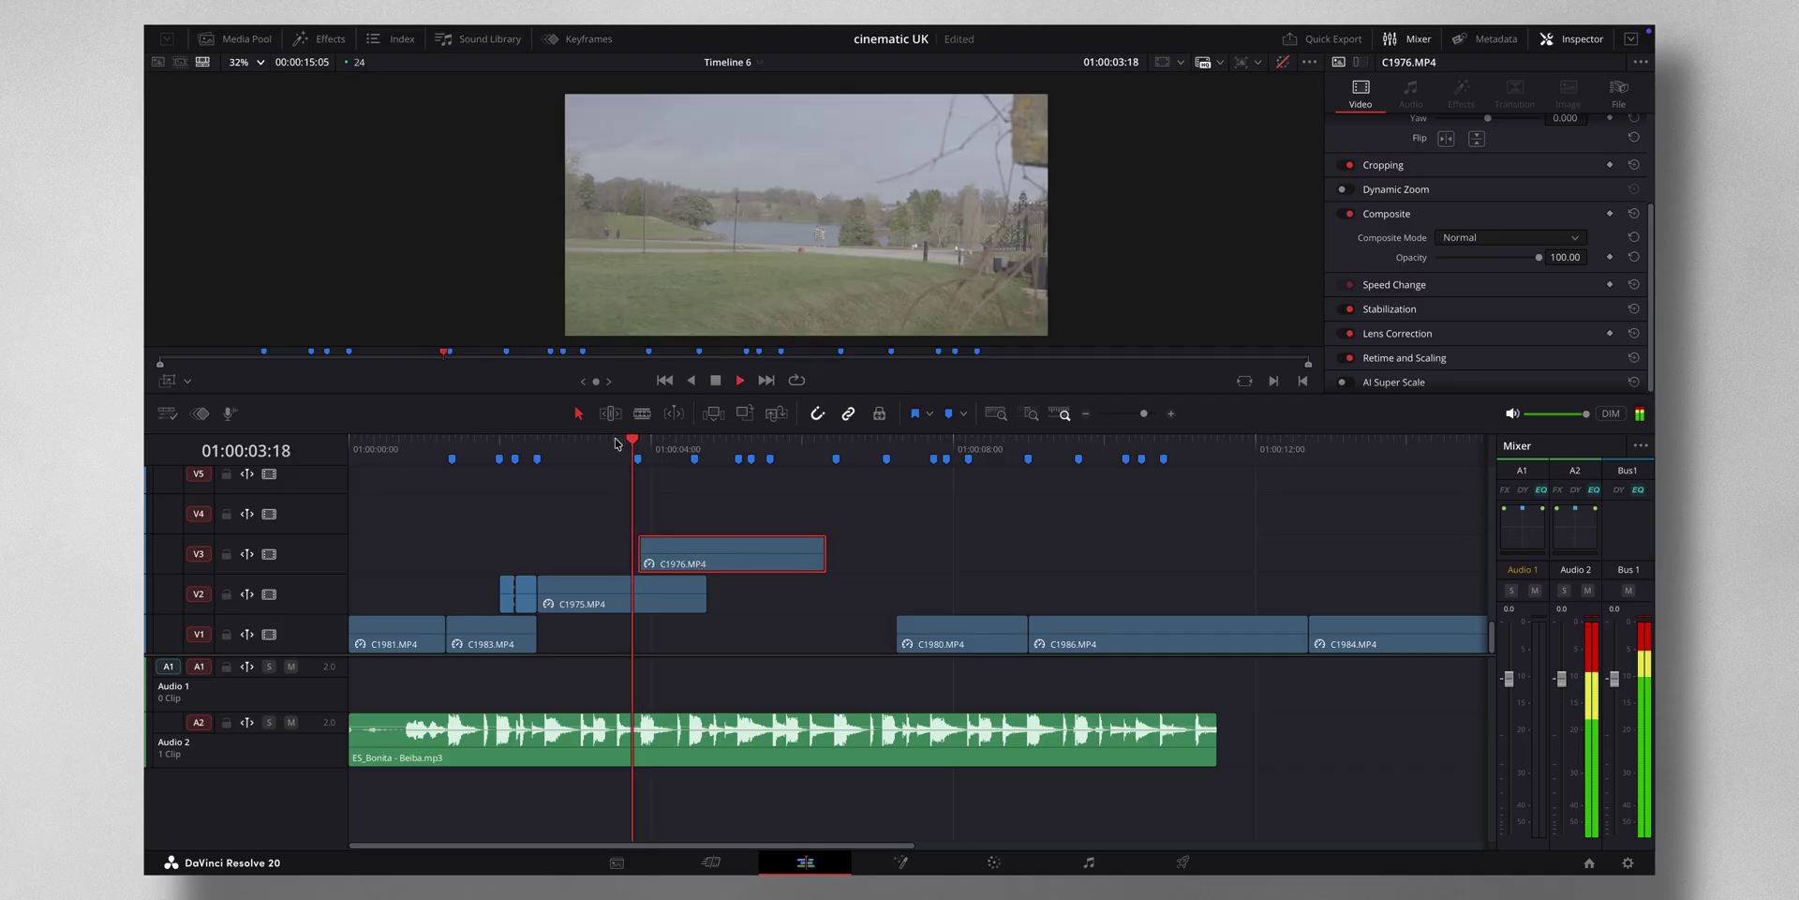
key("space")
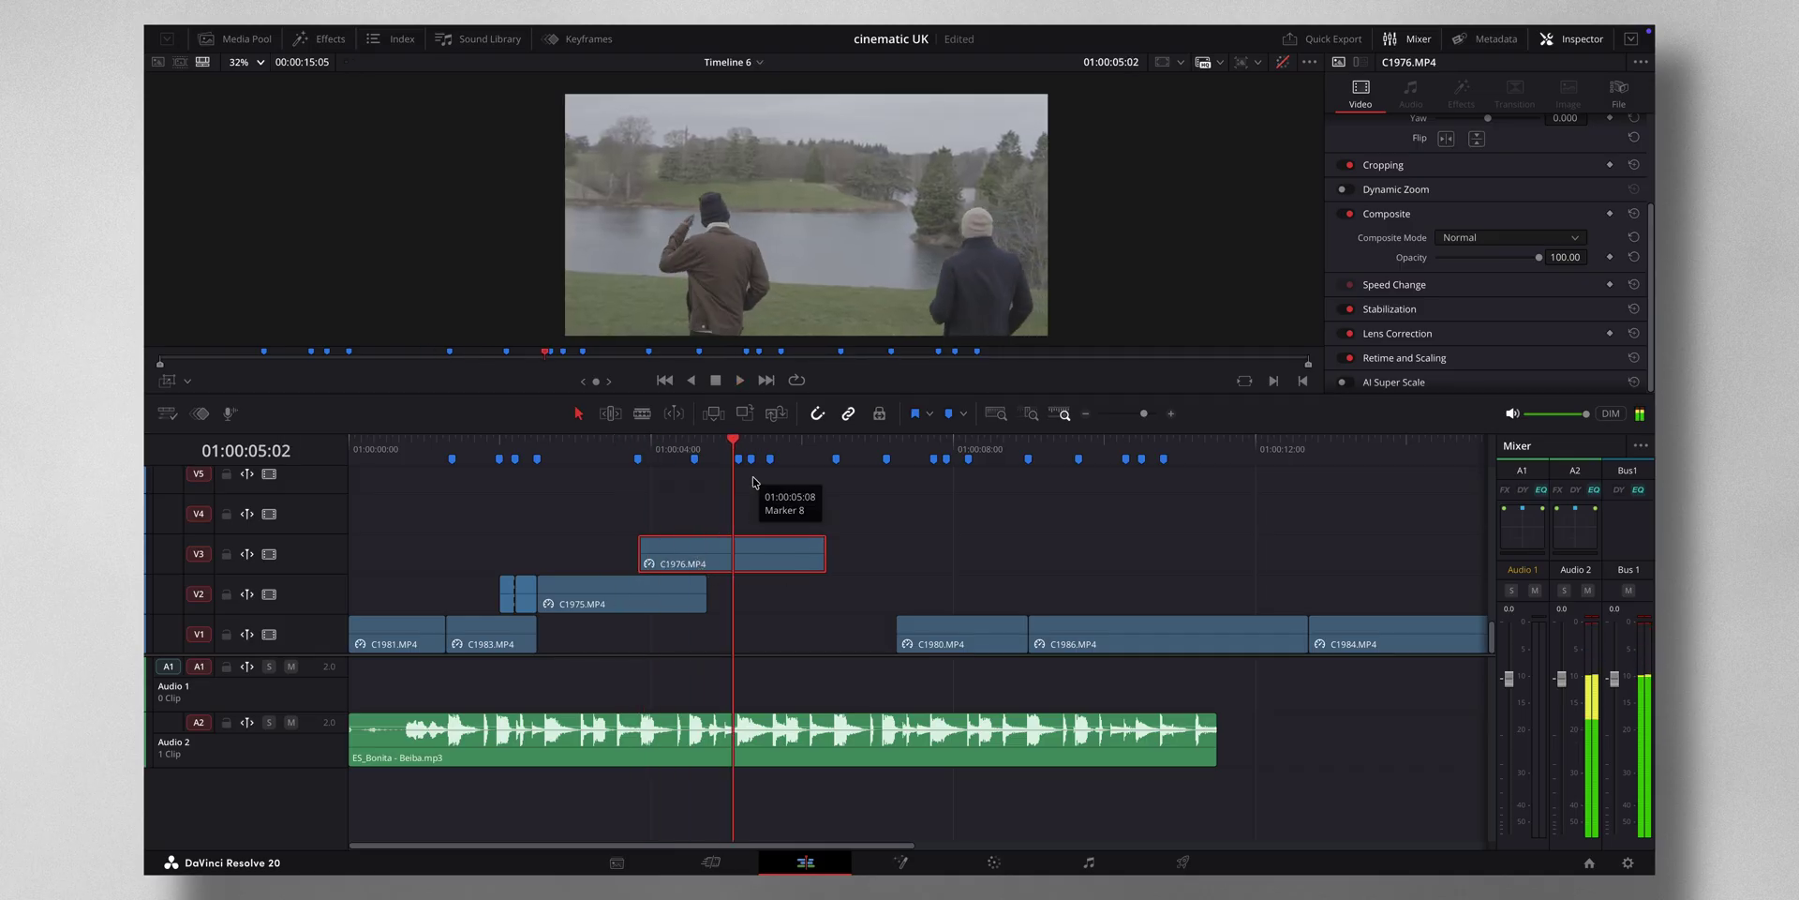
left_click(603, 442)
key("space")
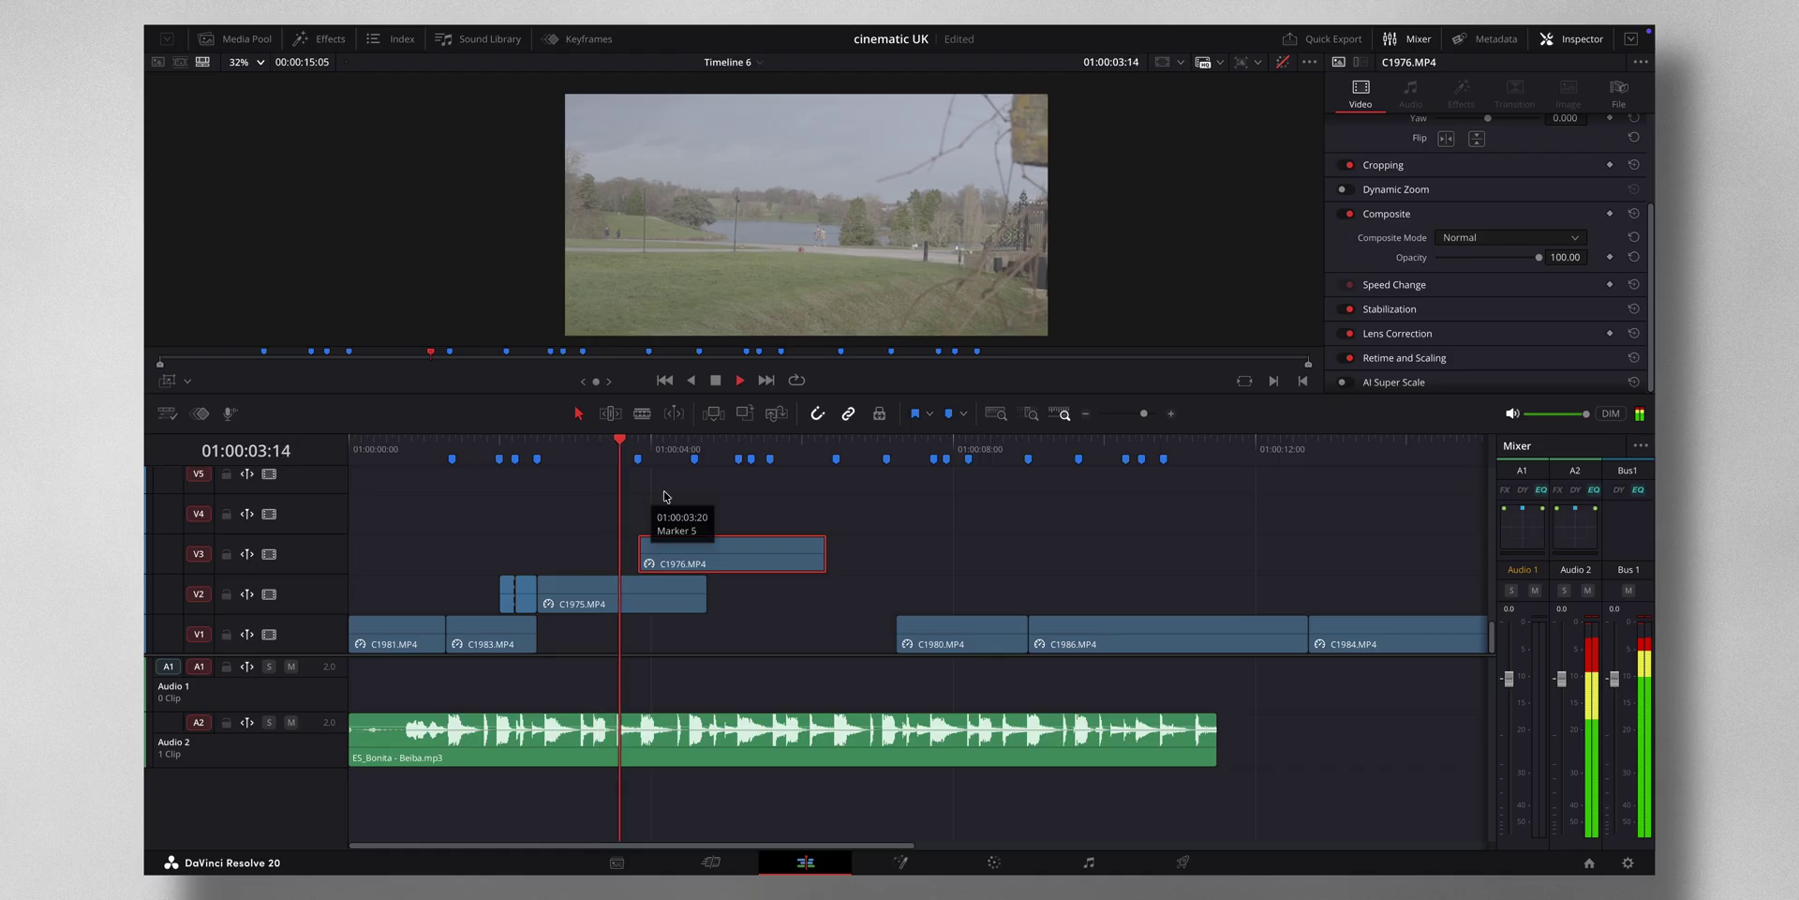
key("space")
key("ctrl+z")
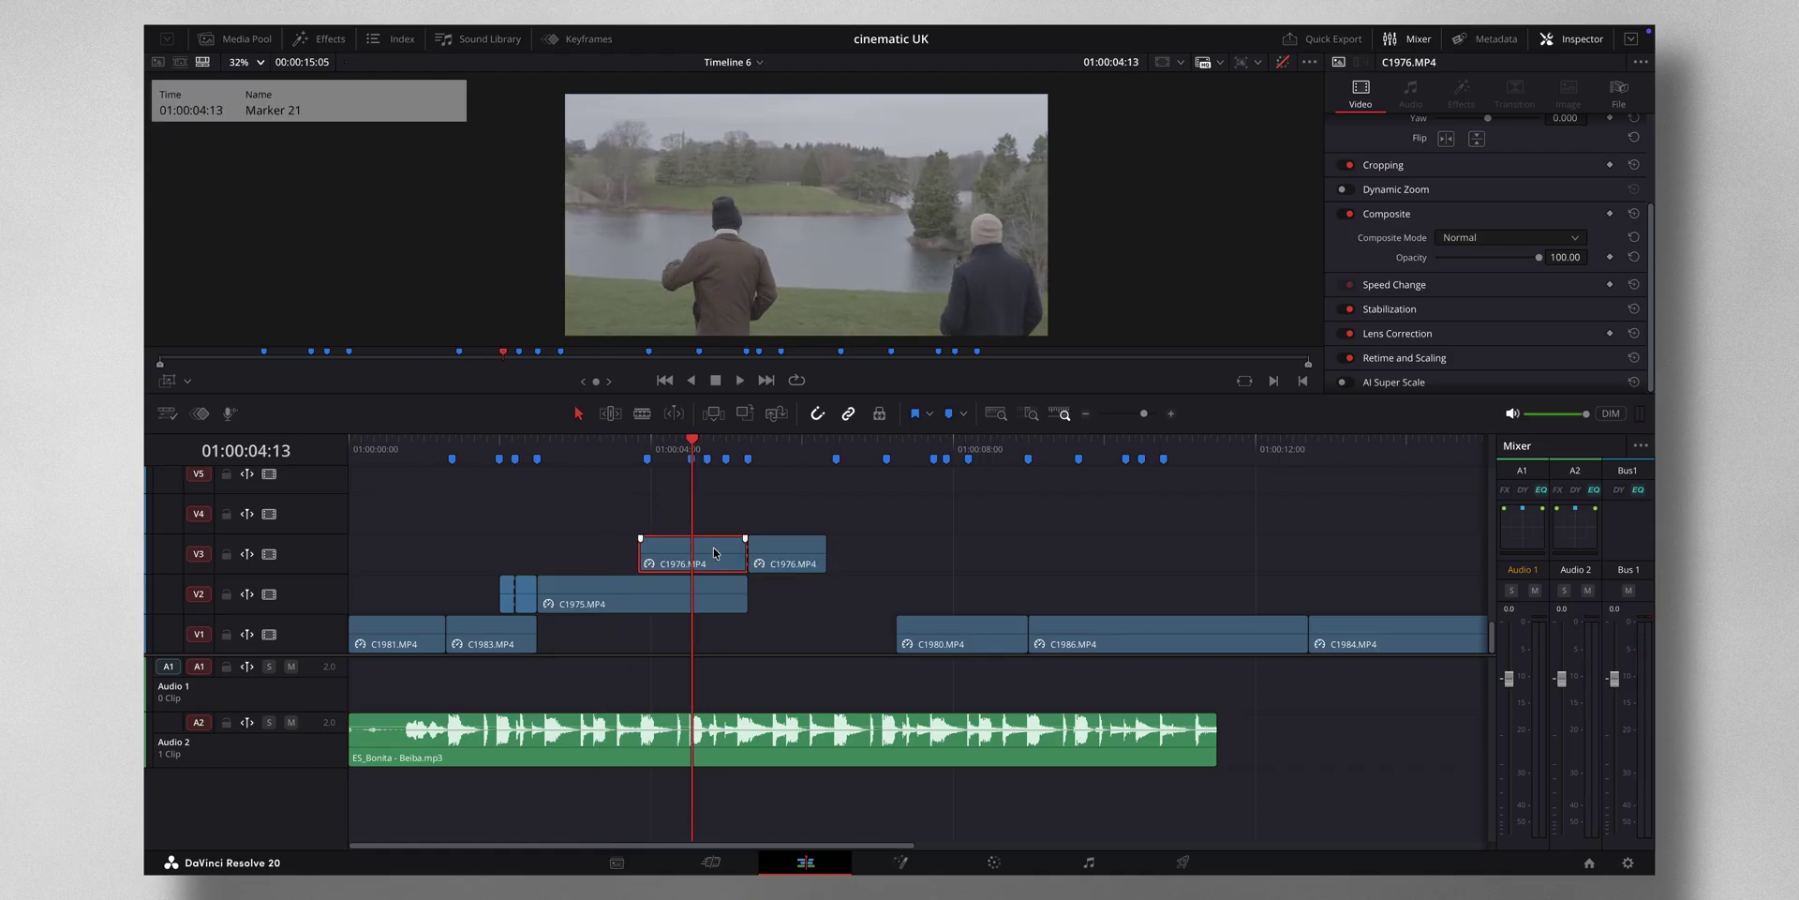
Convert the first C1976.MP4 part into Fusion Clip 7 and open it in Fusion
right_click(715, 552)
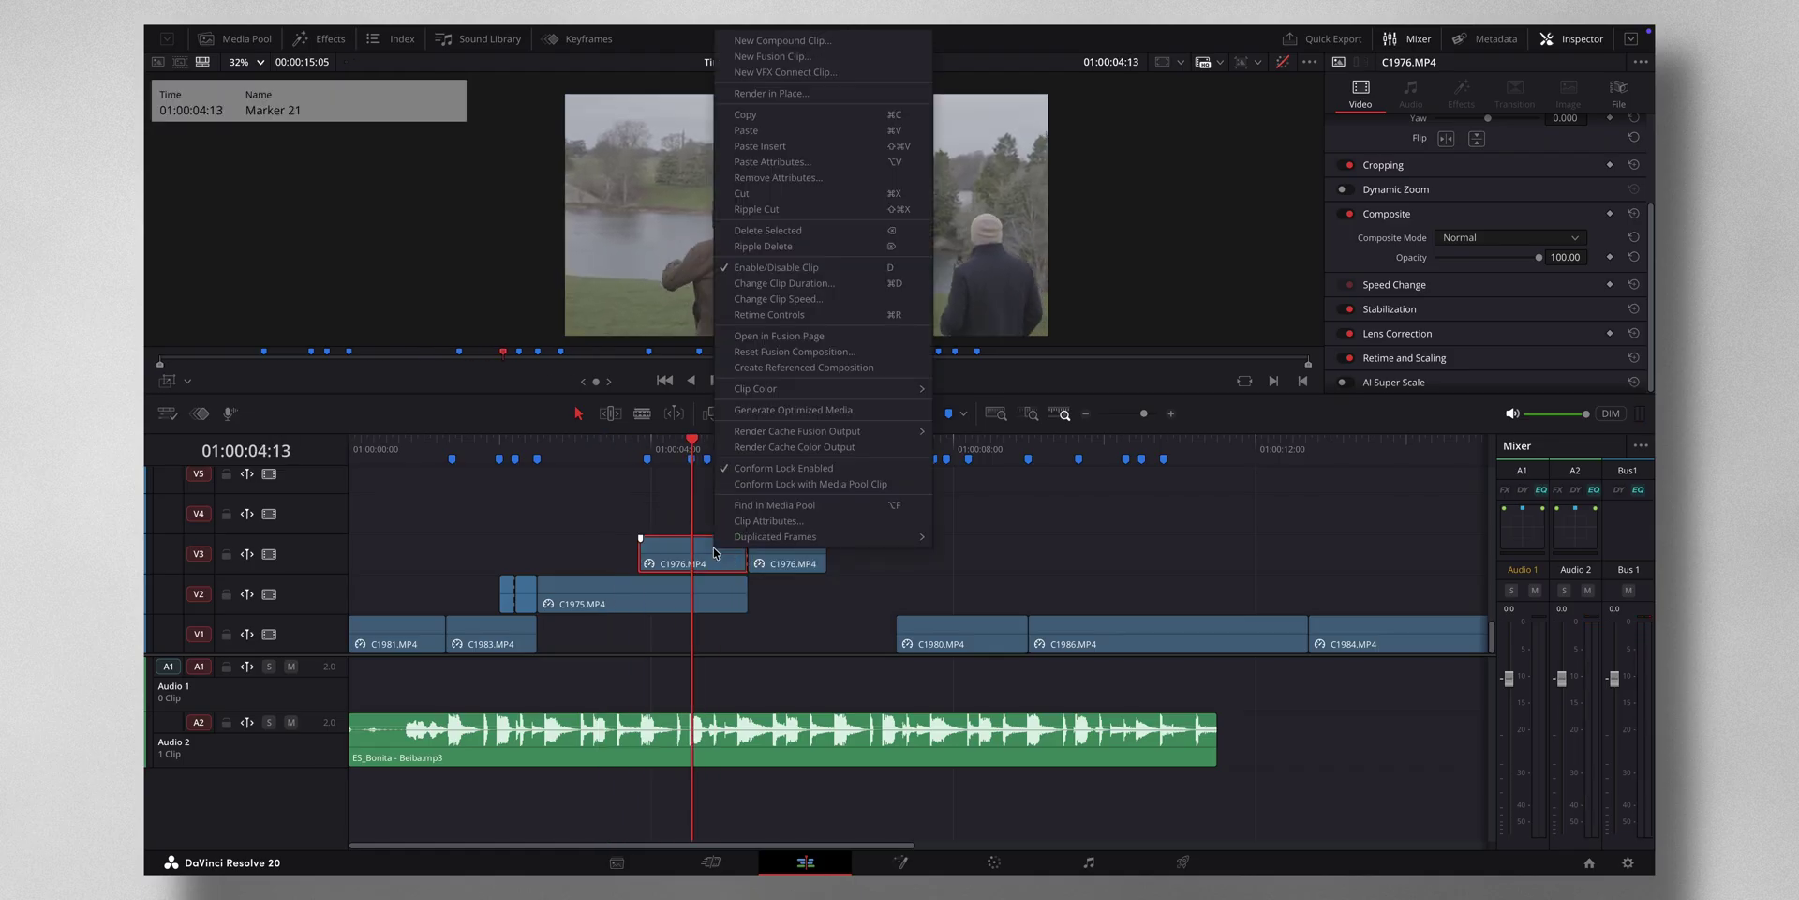
left_click(782, 58)
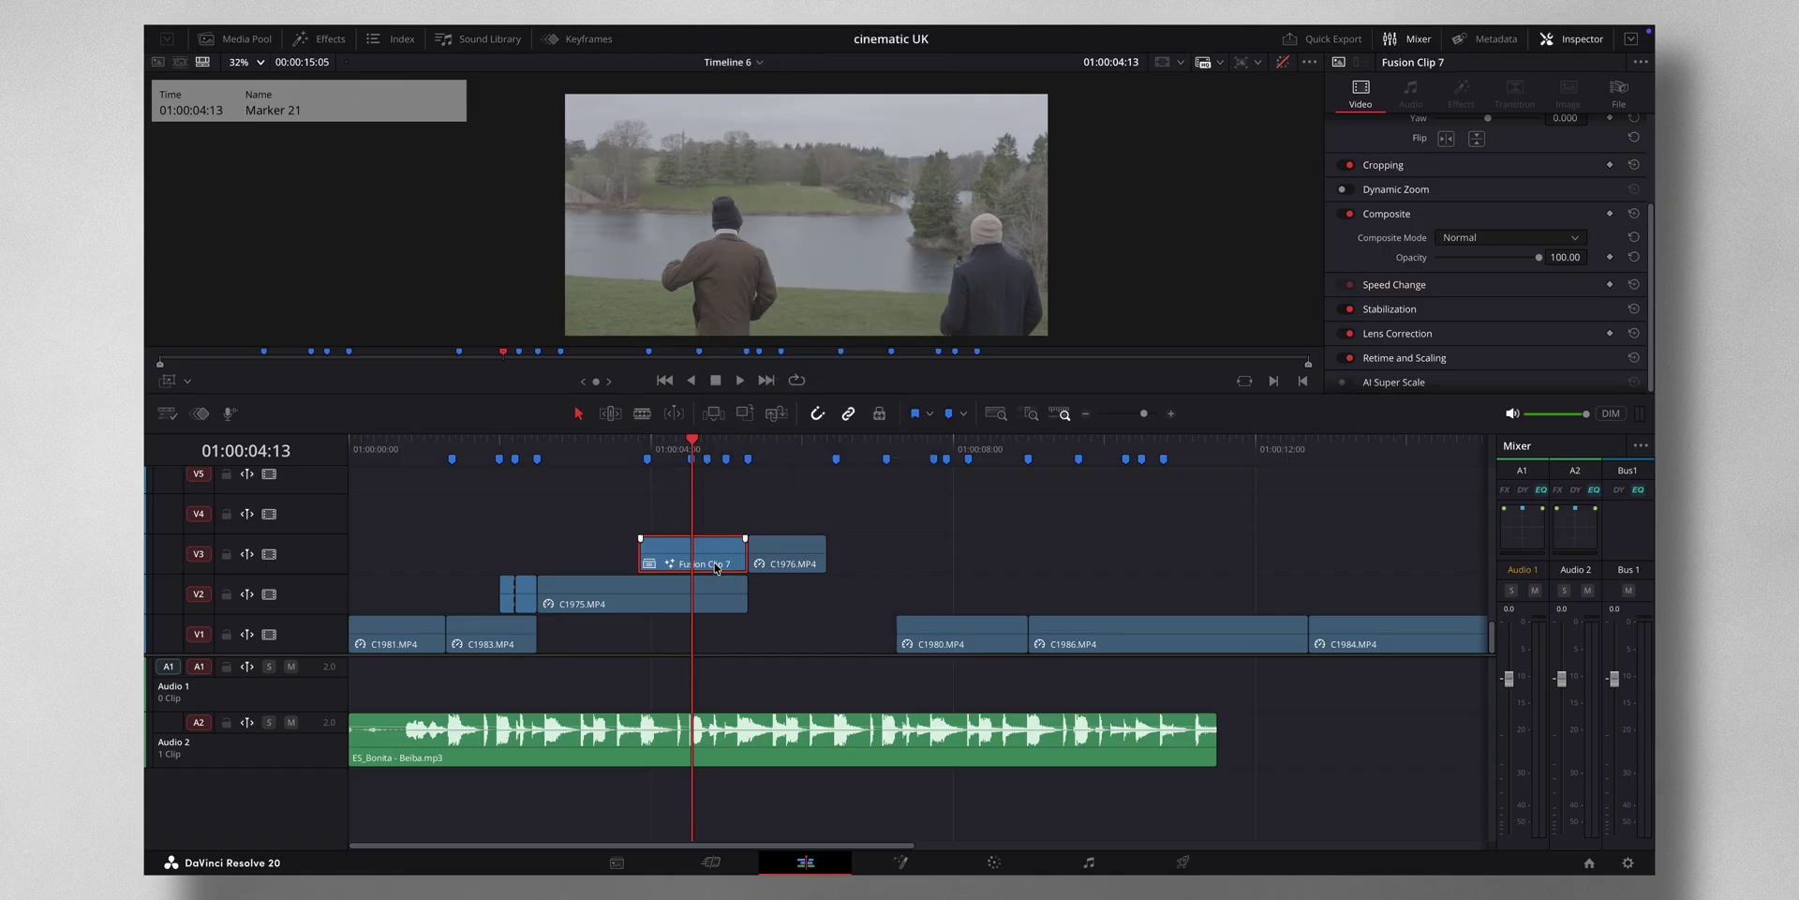
right_click(715, 564)
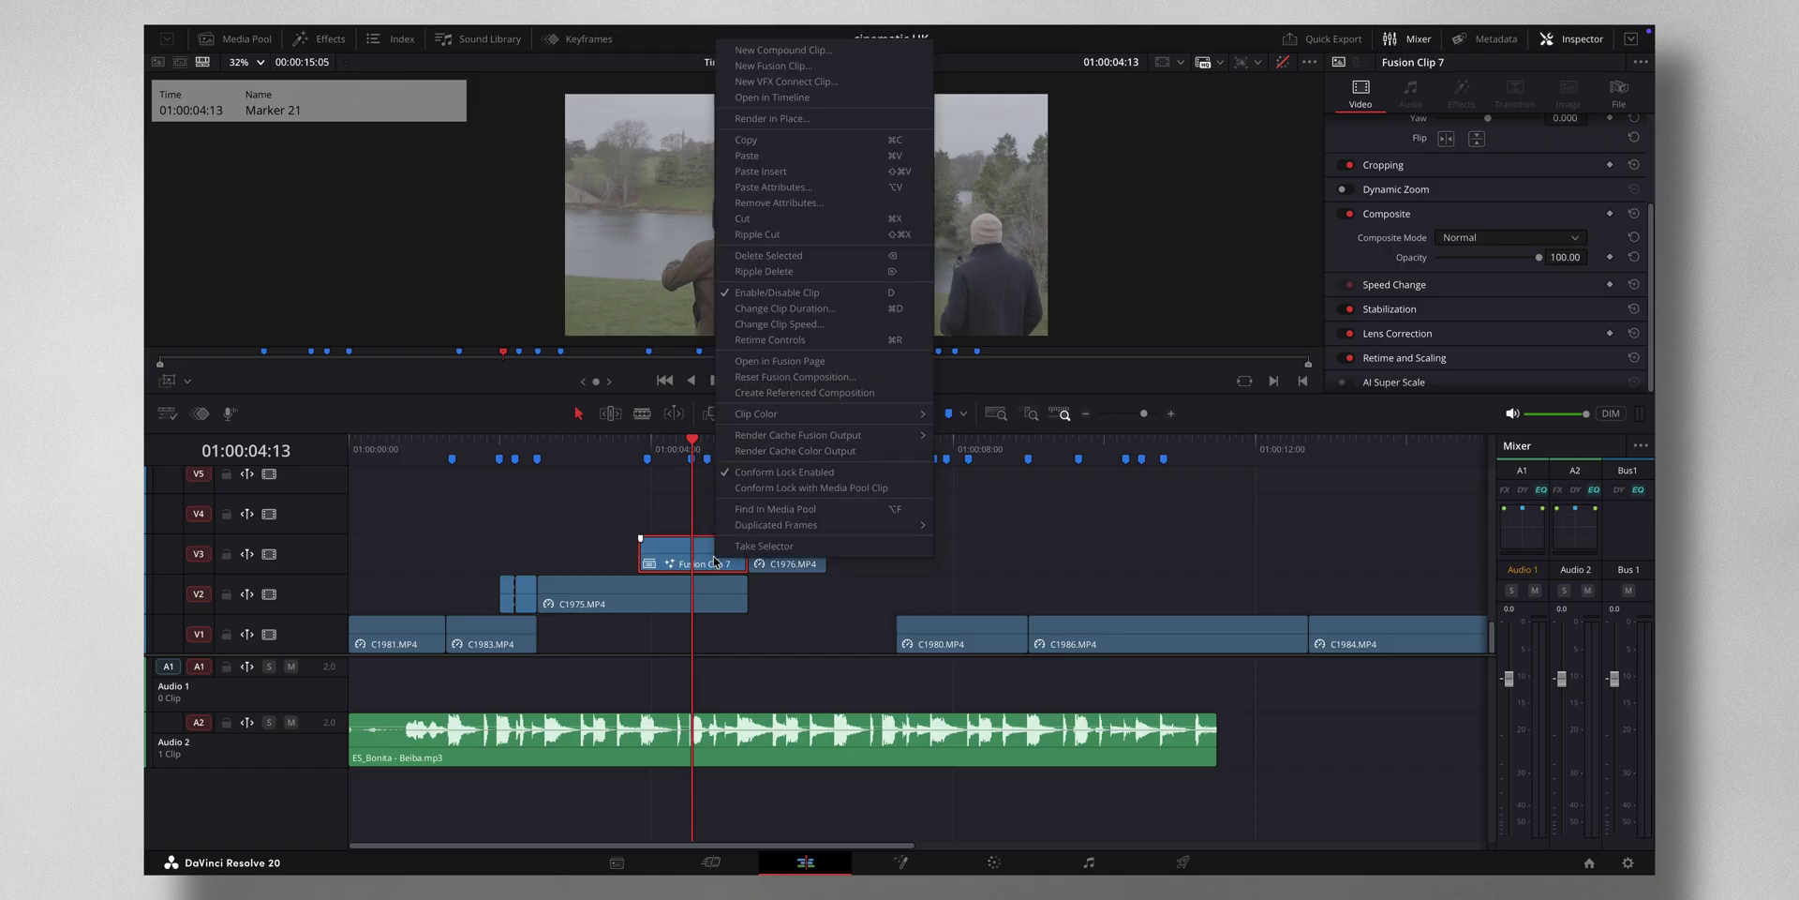
left_click(771, 362)
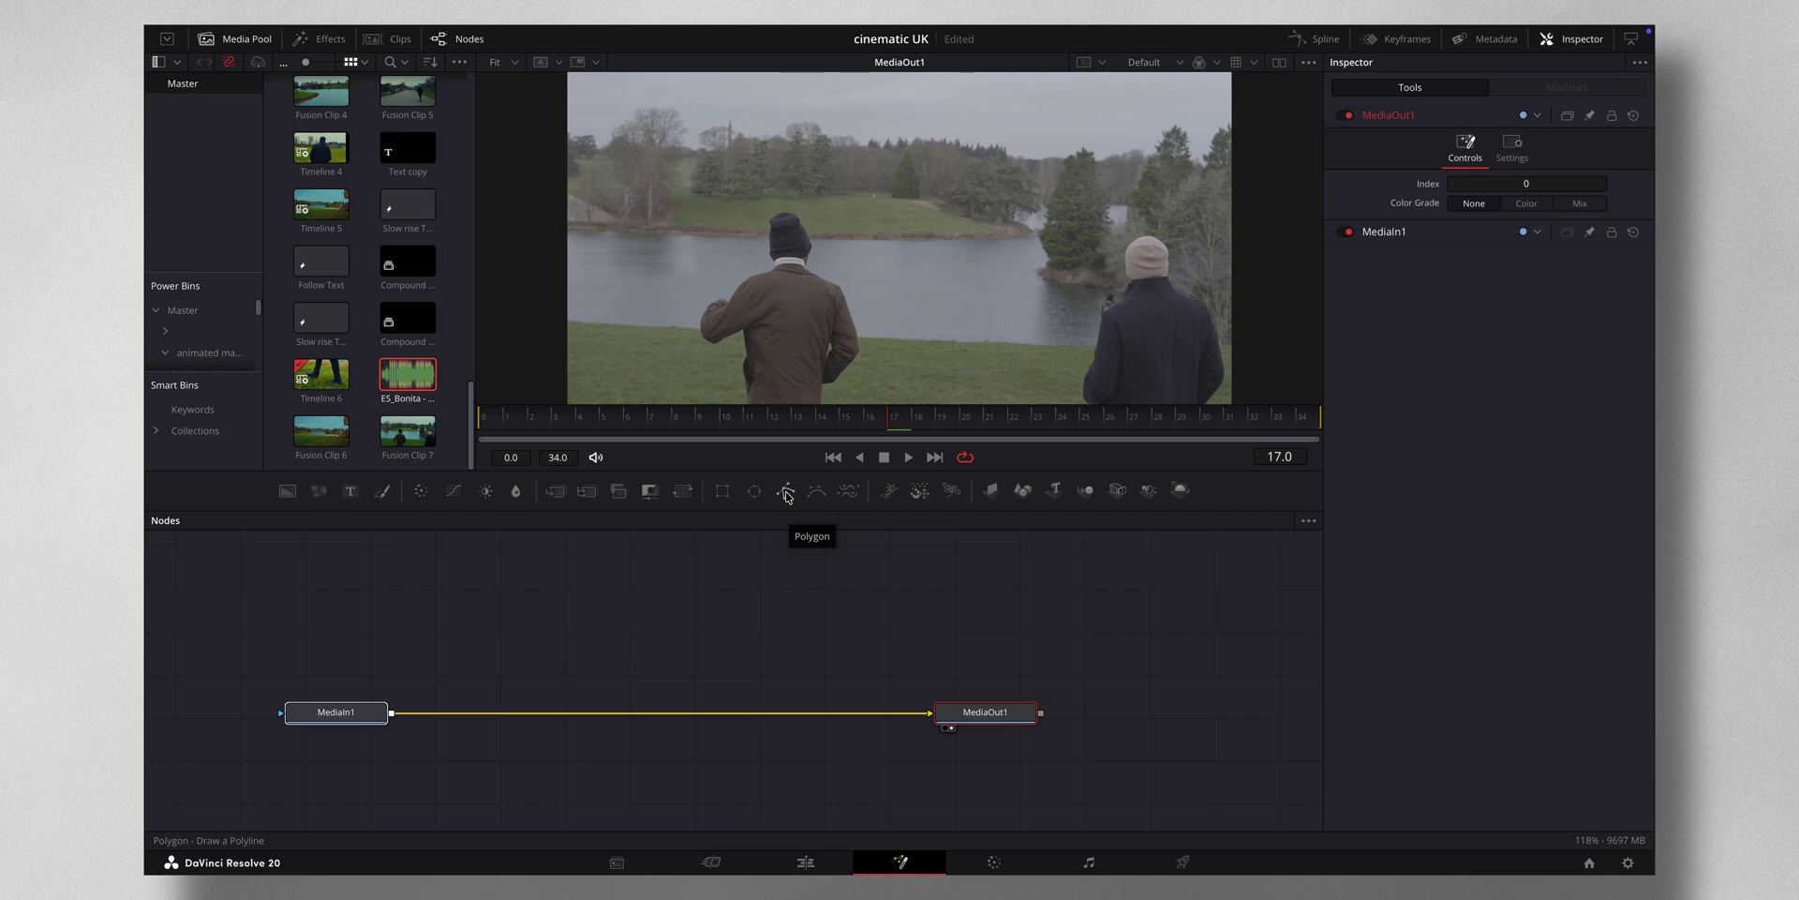
Add an inverted Polygon1 mask to MediaIn1, drawn as a closed slanted four-sided shape
left_click_drag(787, 495, 345, 696)
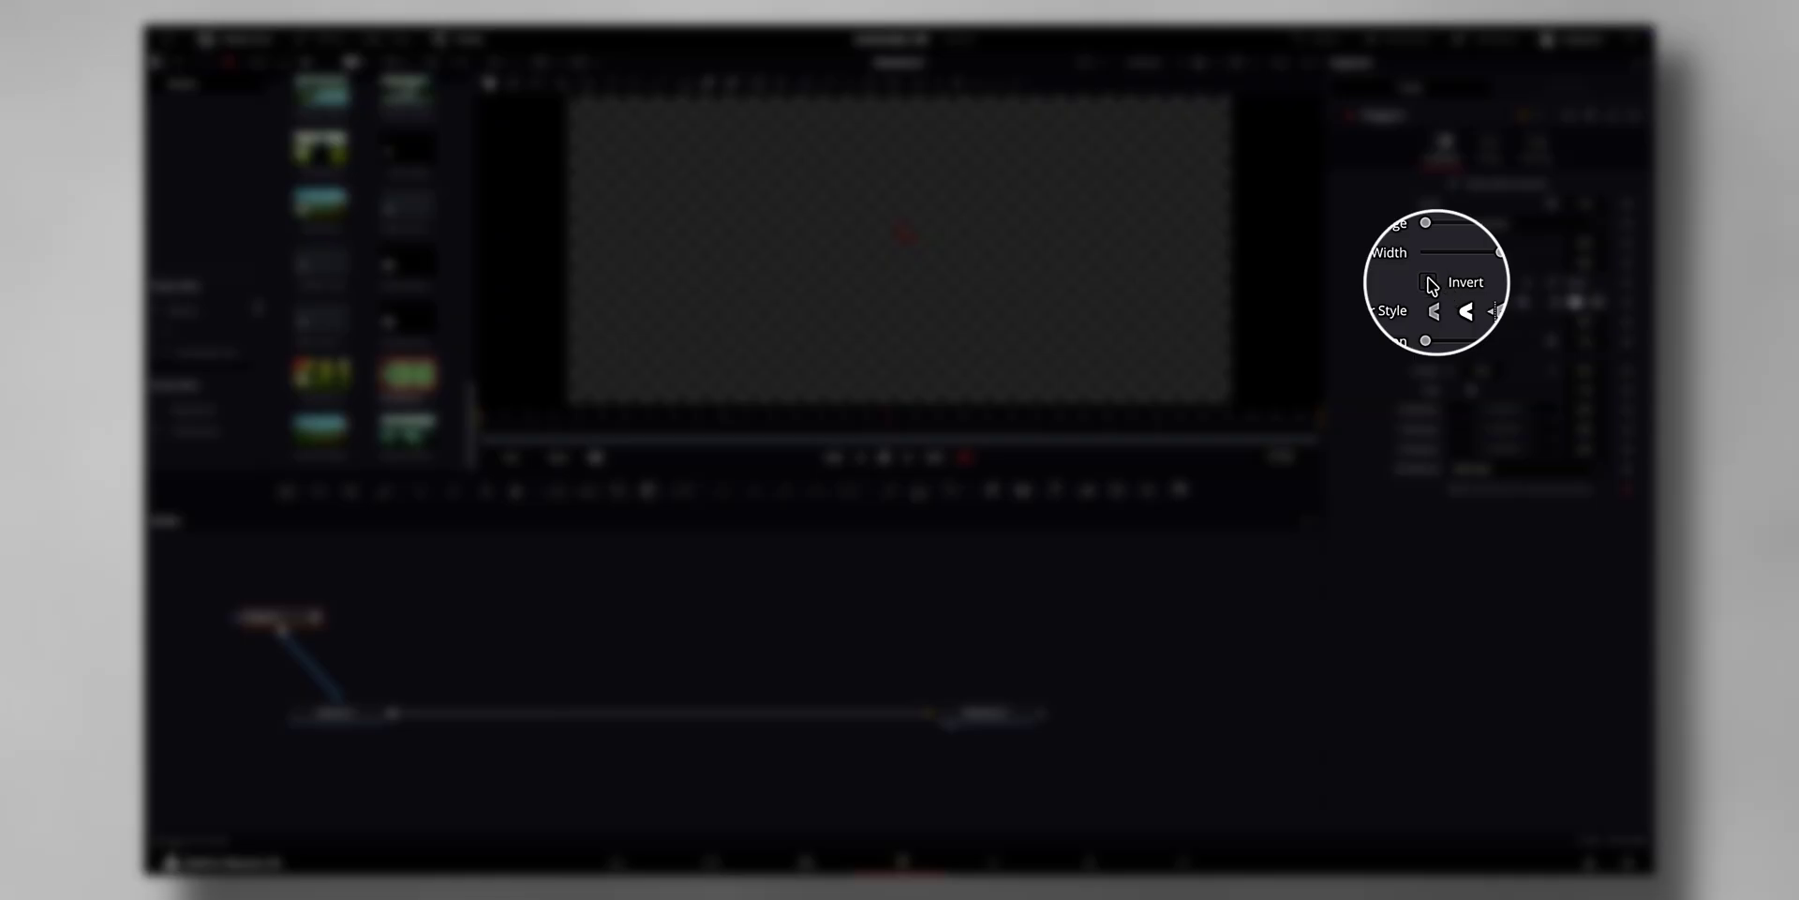
left_click(1453, 282)
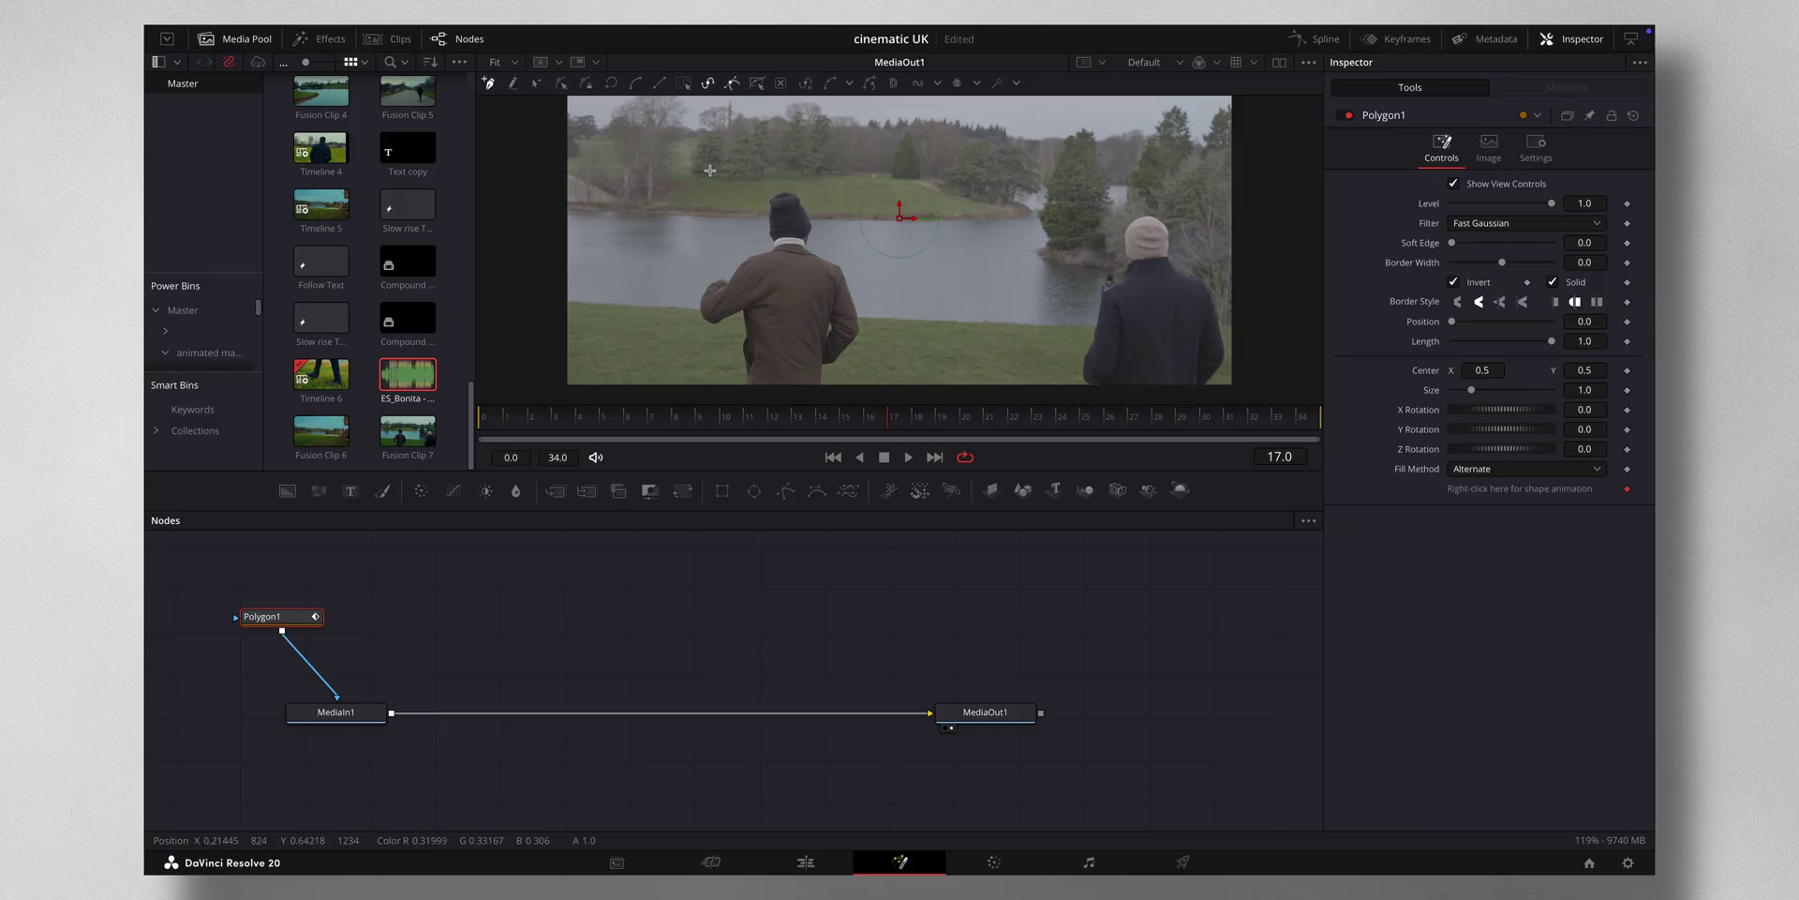
scroll(710, 171, "down", 3)
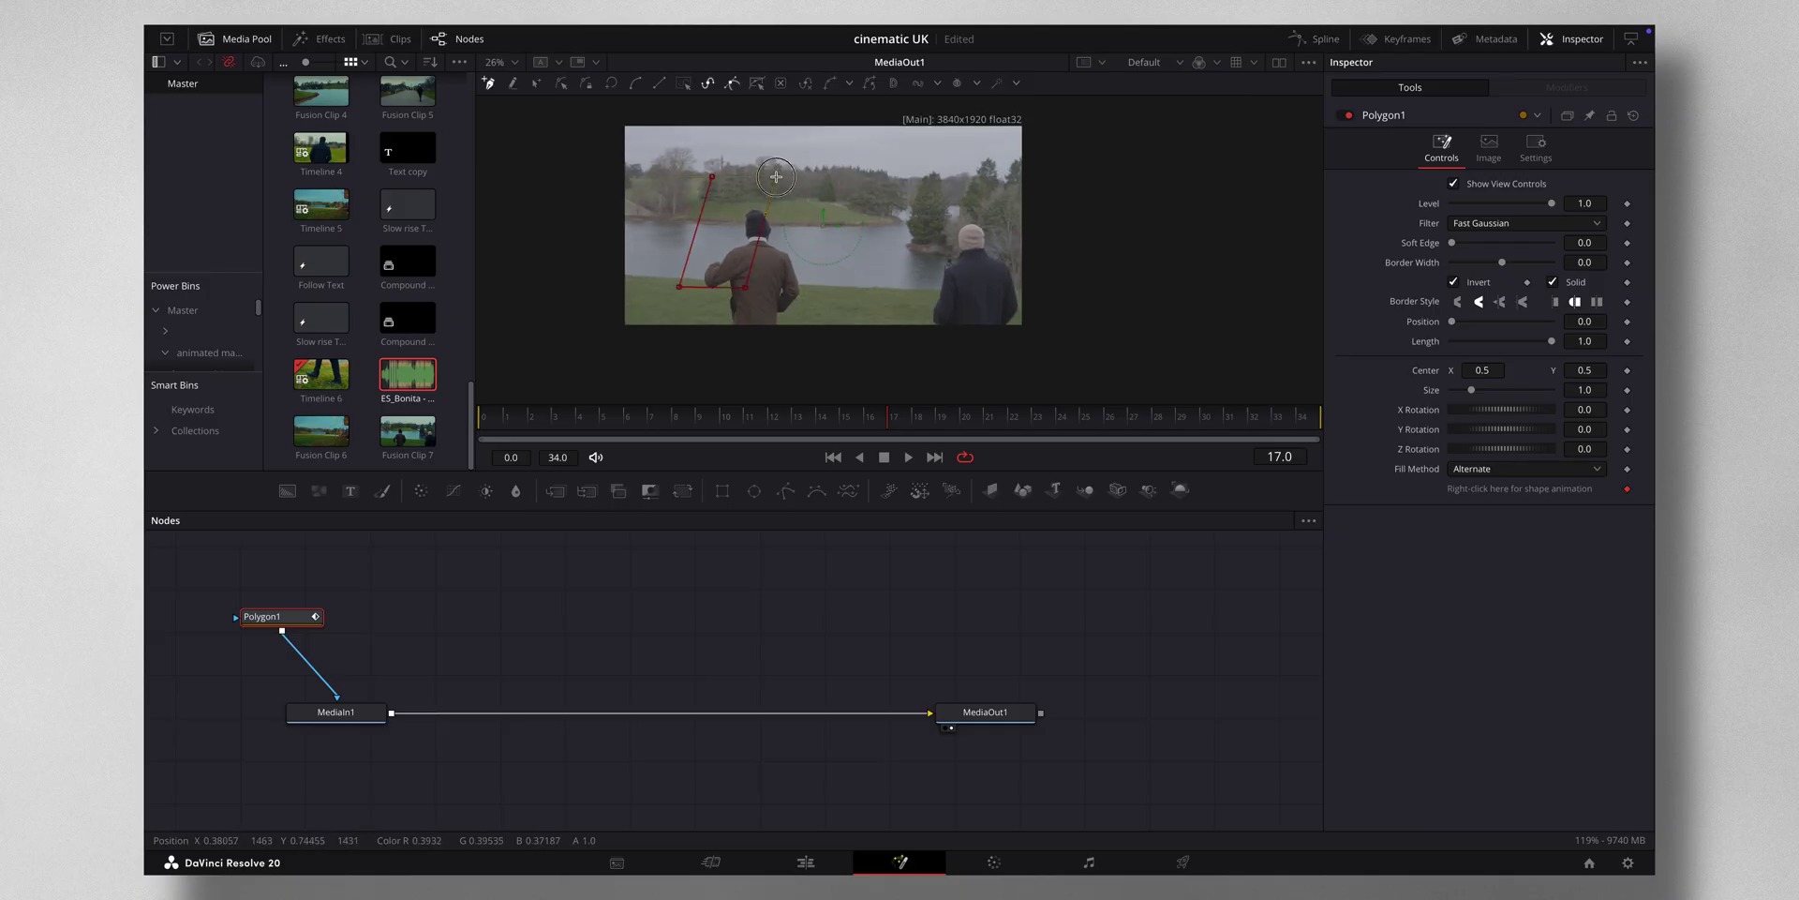
left_click(714, 177)
Duplicate Polygon1 as Polygon1_1, slide it right, and turn off Invert on both polygon masks
key("ctrl+c")
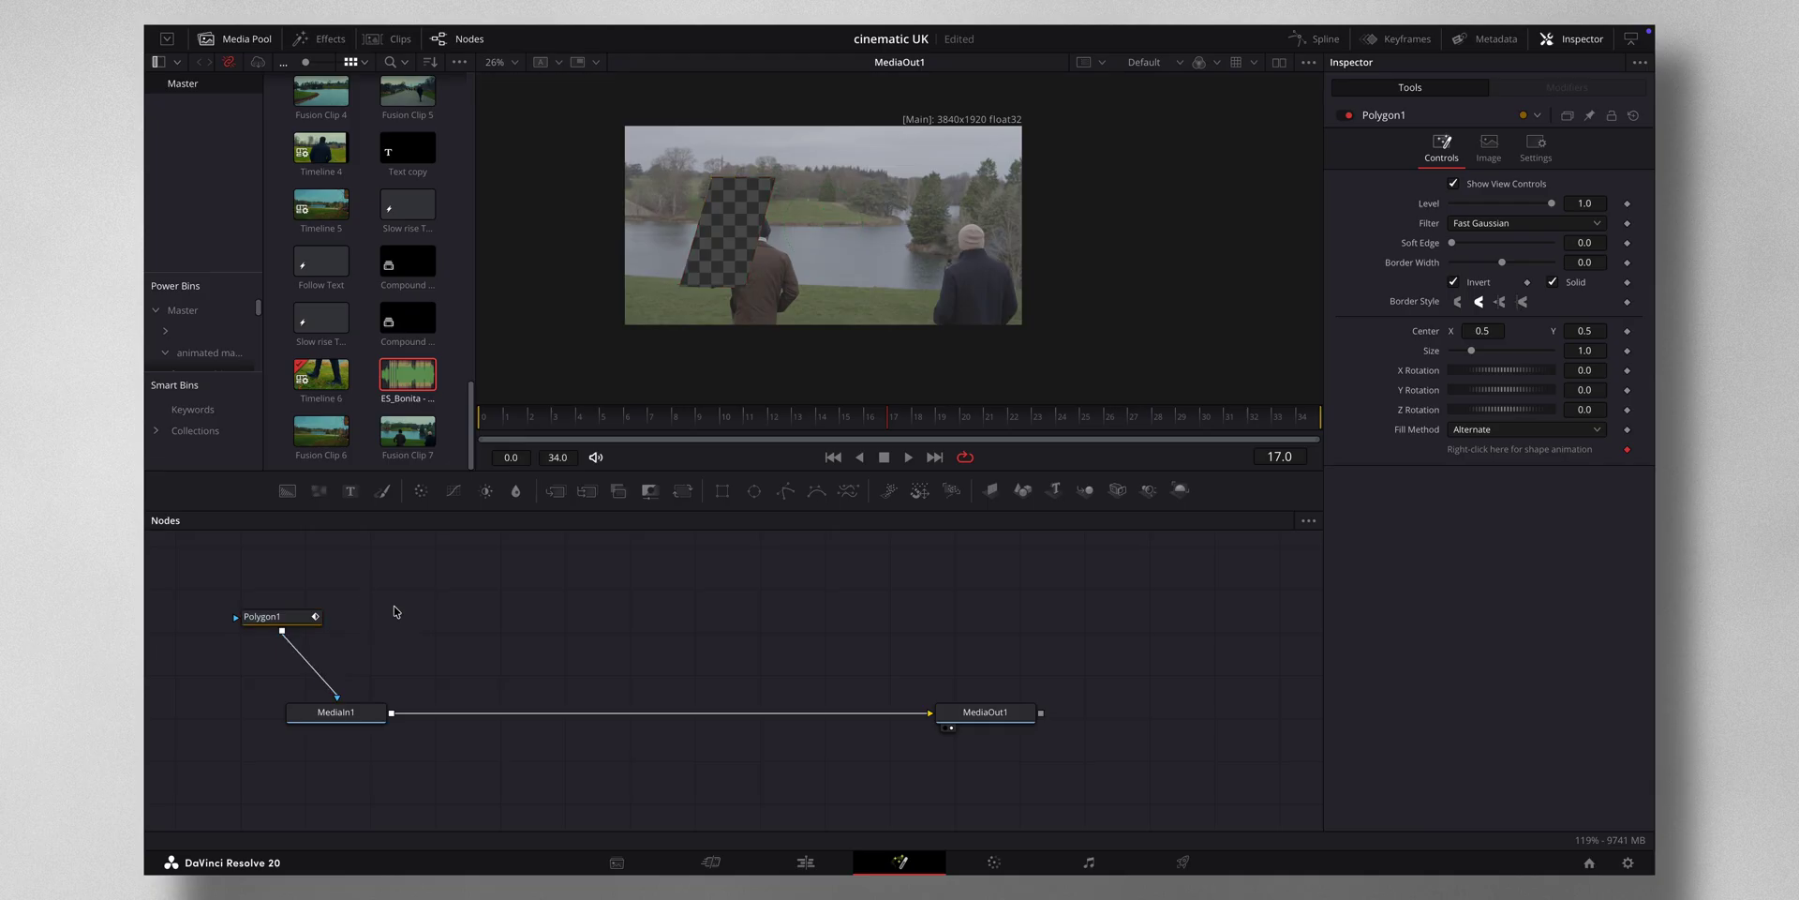
key("ctrl+v")
left_click_drag(396, 607, 267, 617)
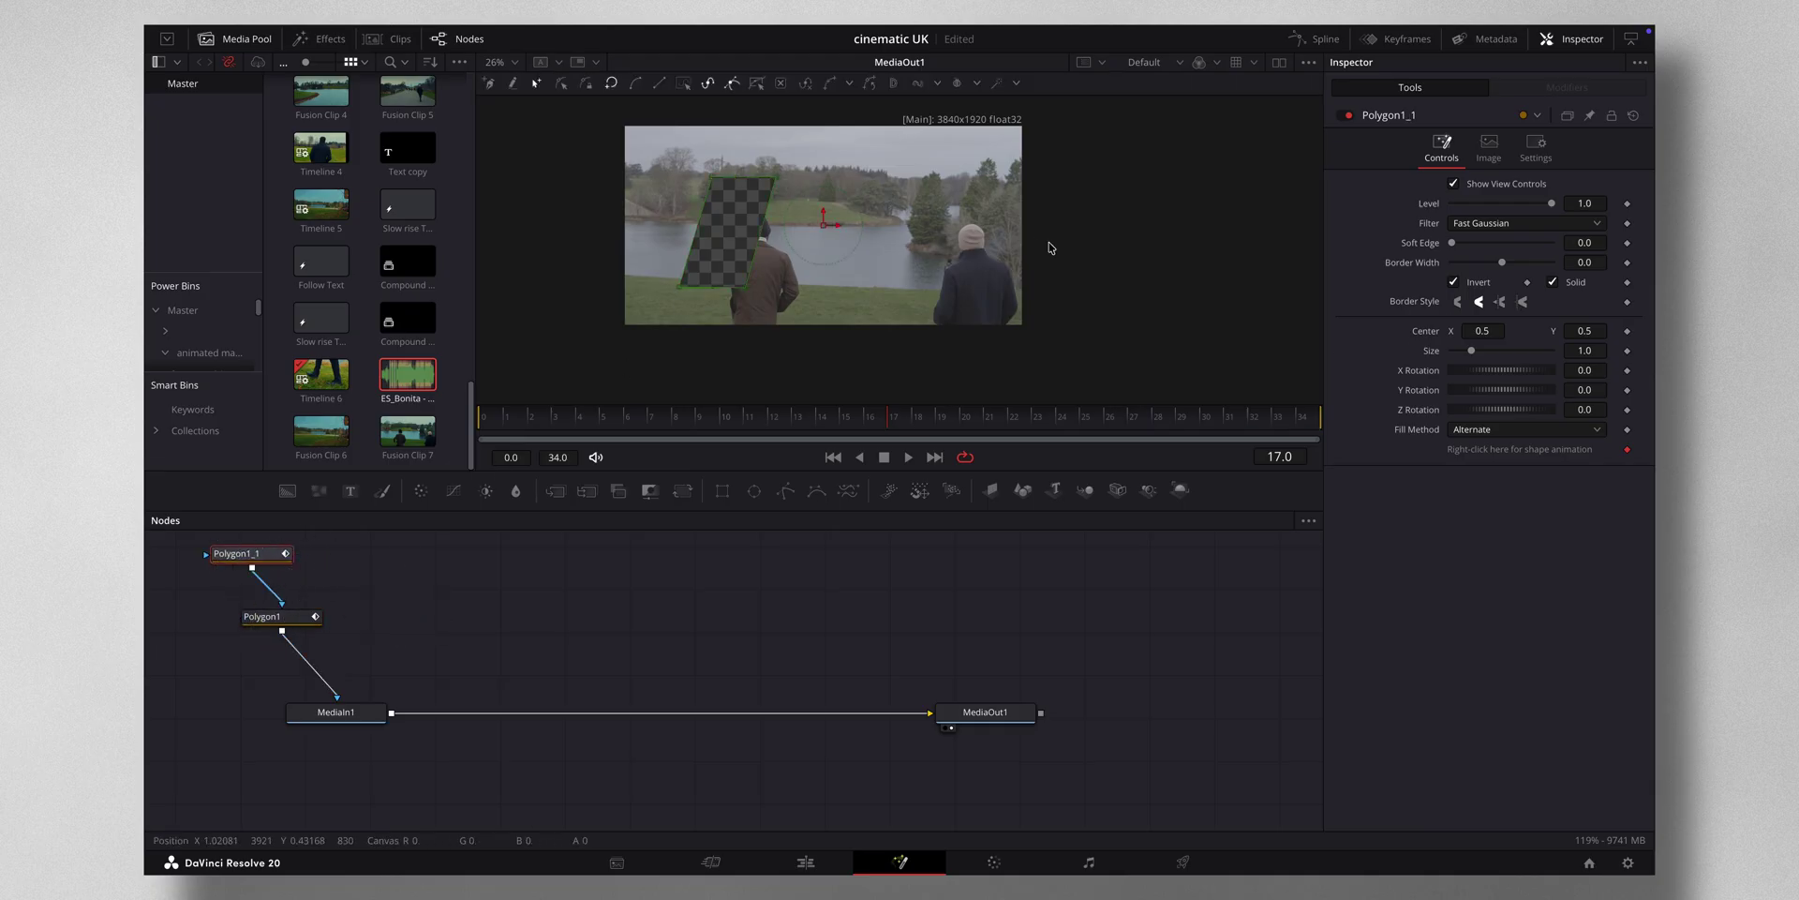
left_click_drag(1476, 331, 1642, 330)
left_click(1455, 282)
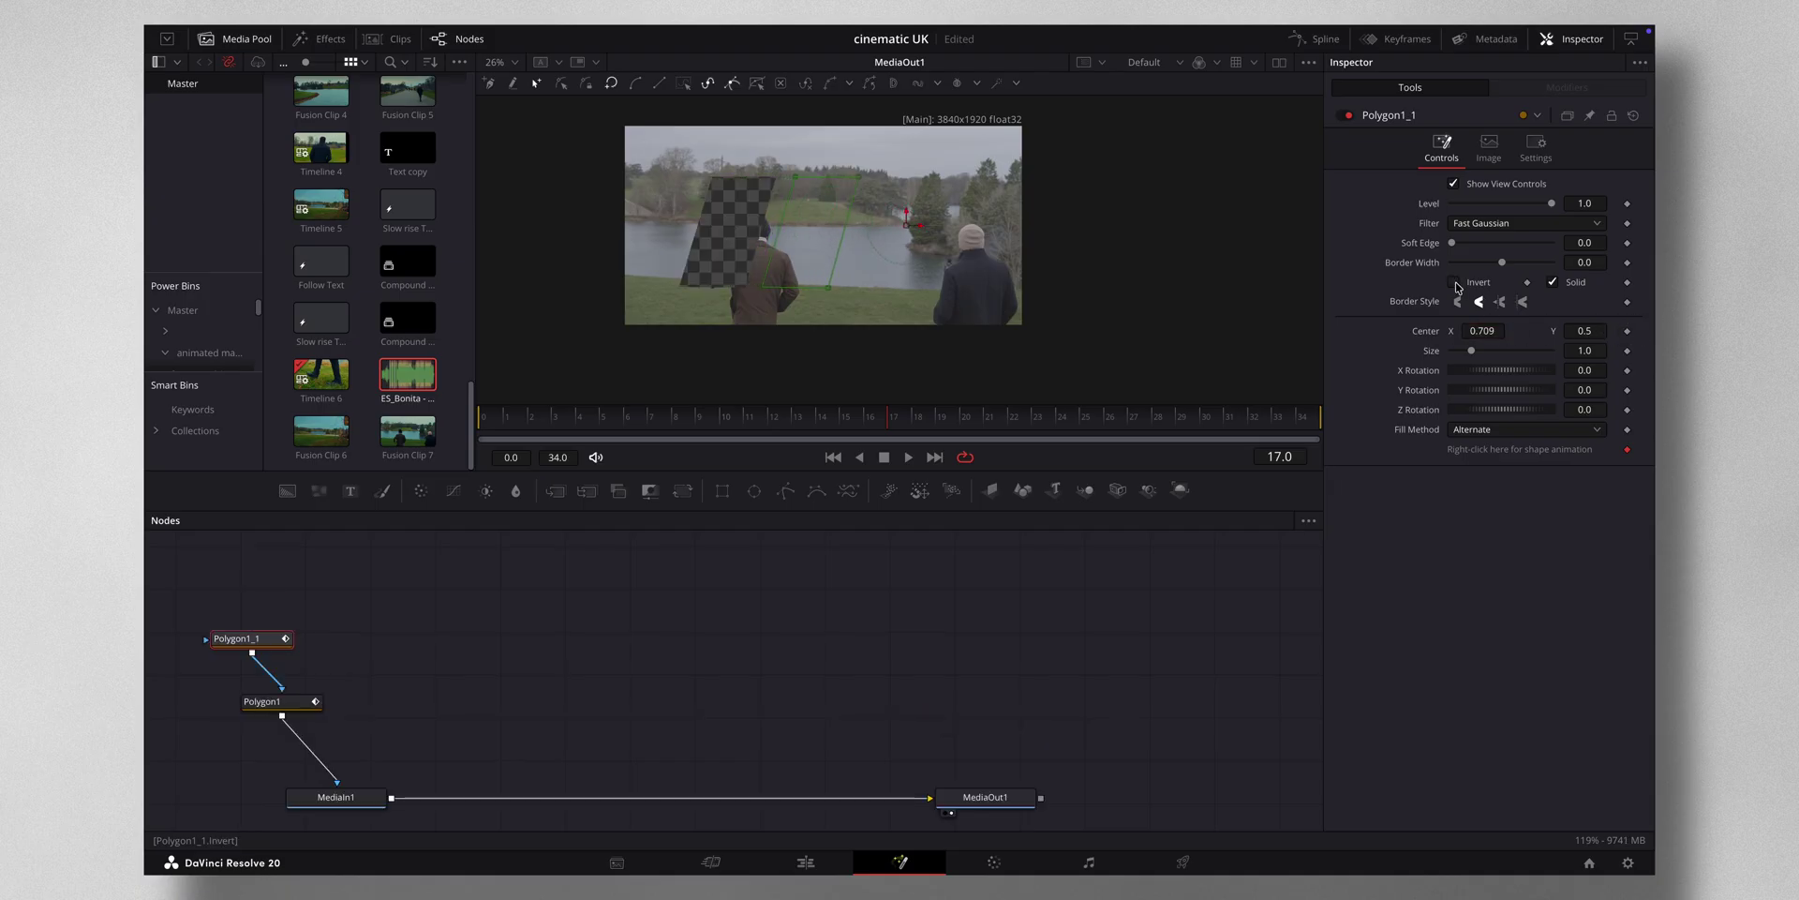
left_click(276, 701)
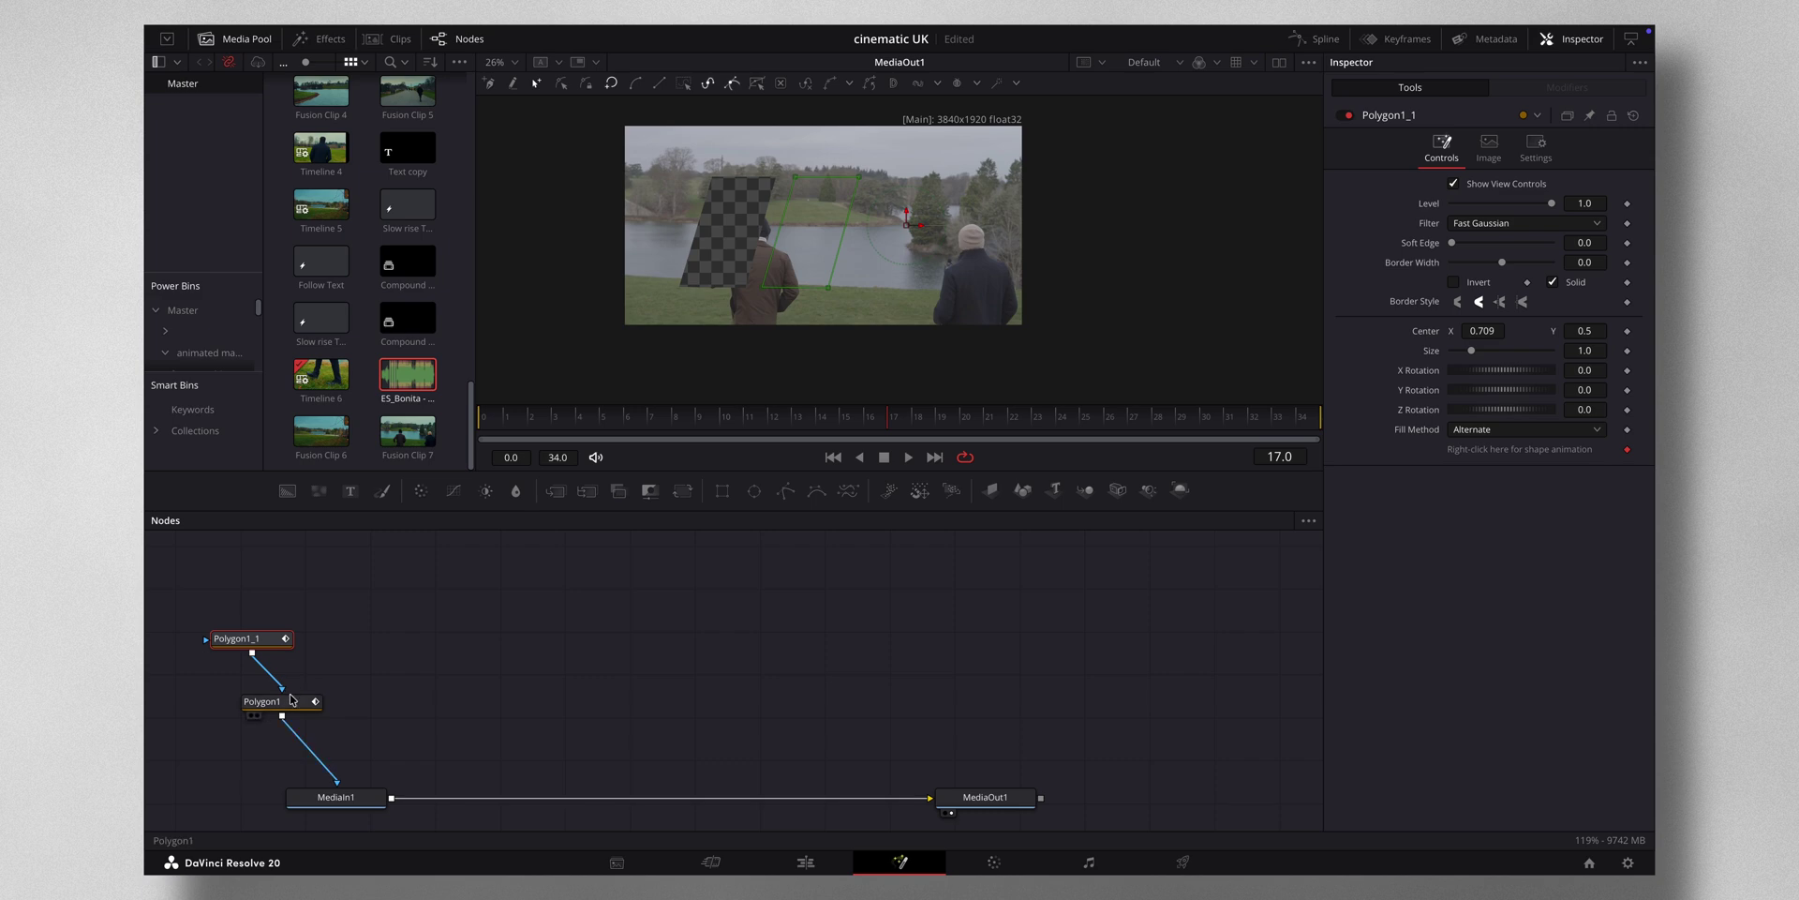
left_click(1455, 302)
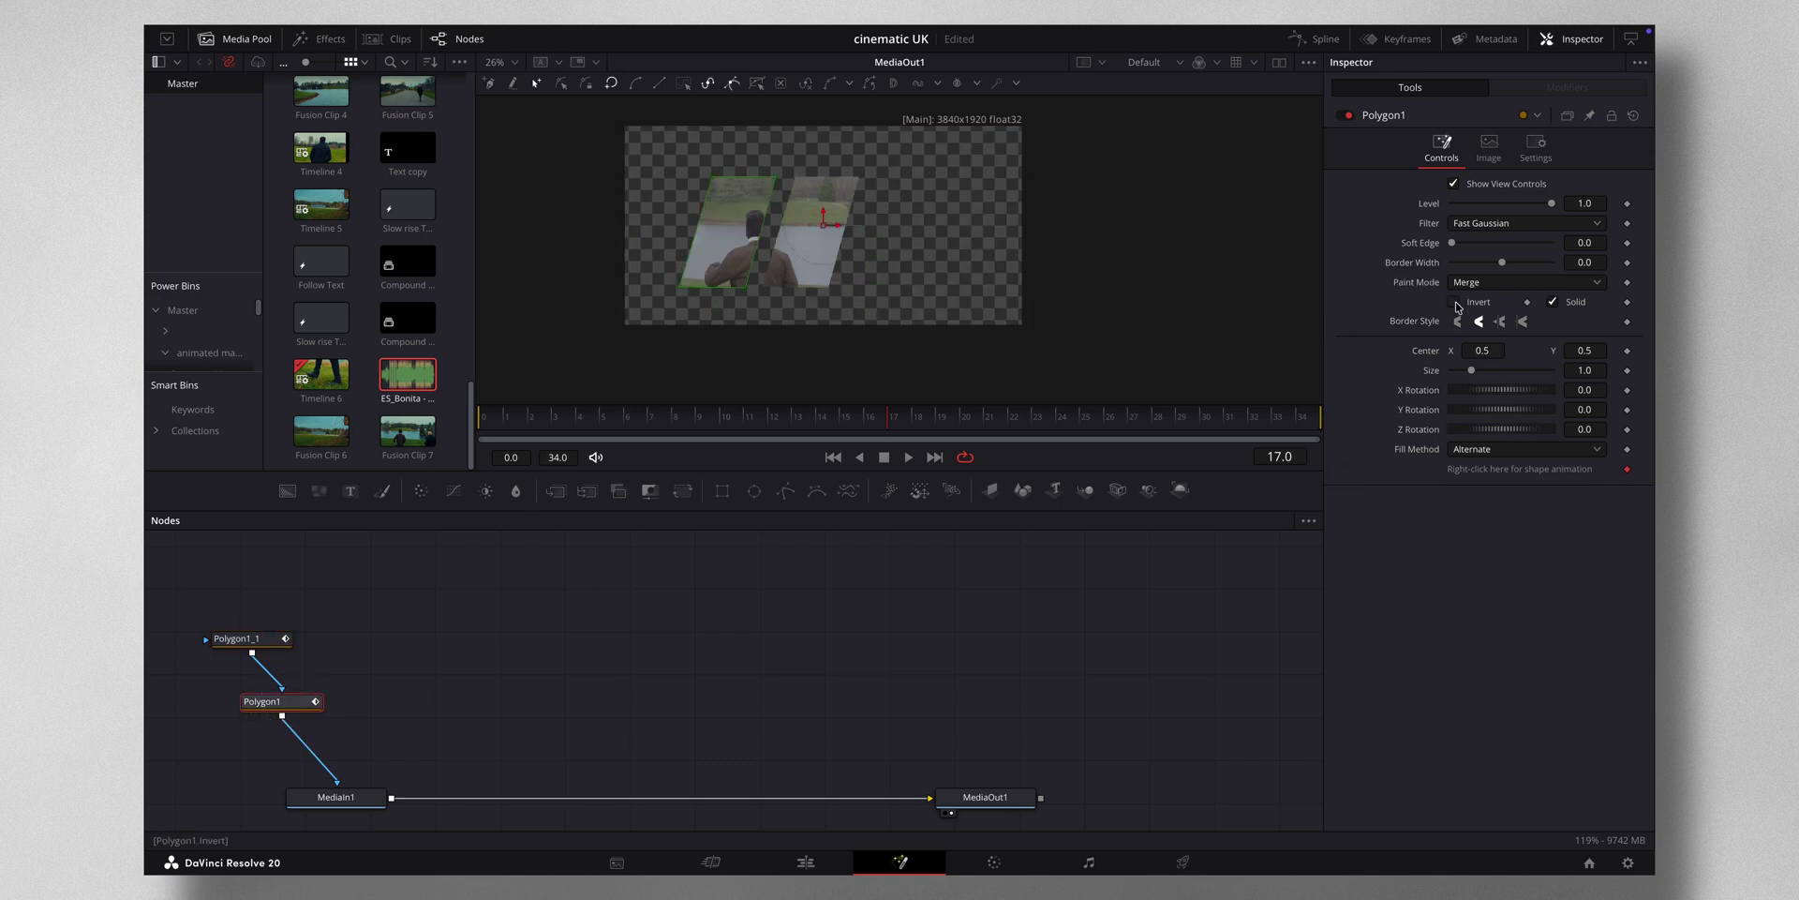
Paste a third polygon above Polygon1_1 and move its panel to Center X about 0.915
key("ctrl+v")
left_click_drag(467, 575, 218, 645)
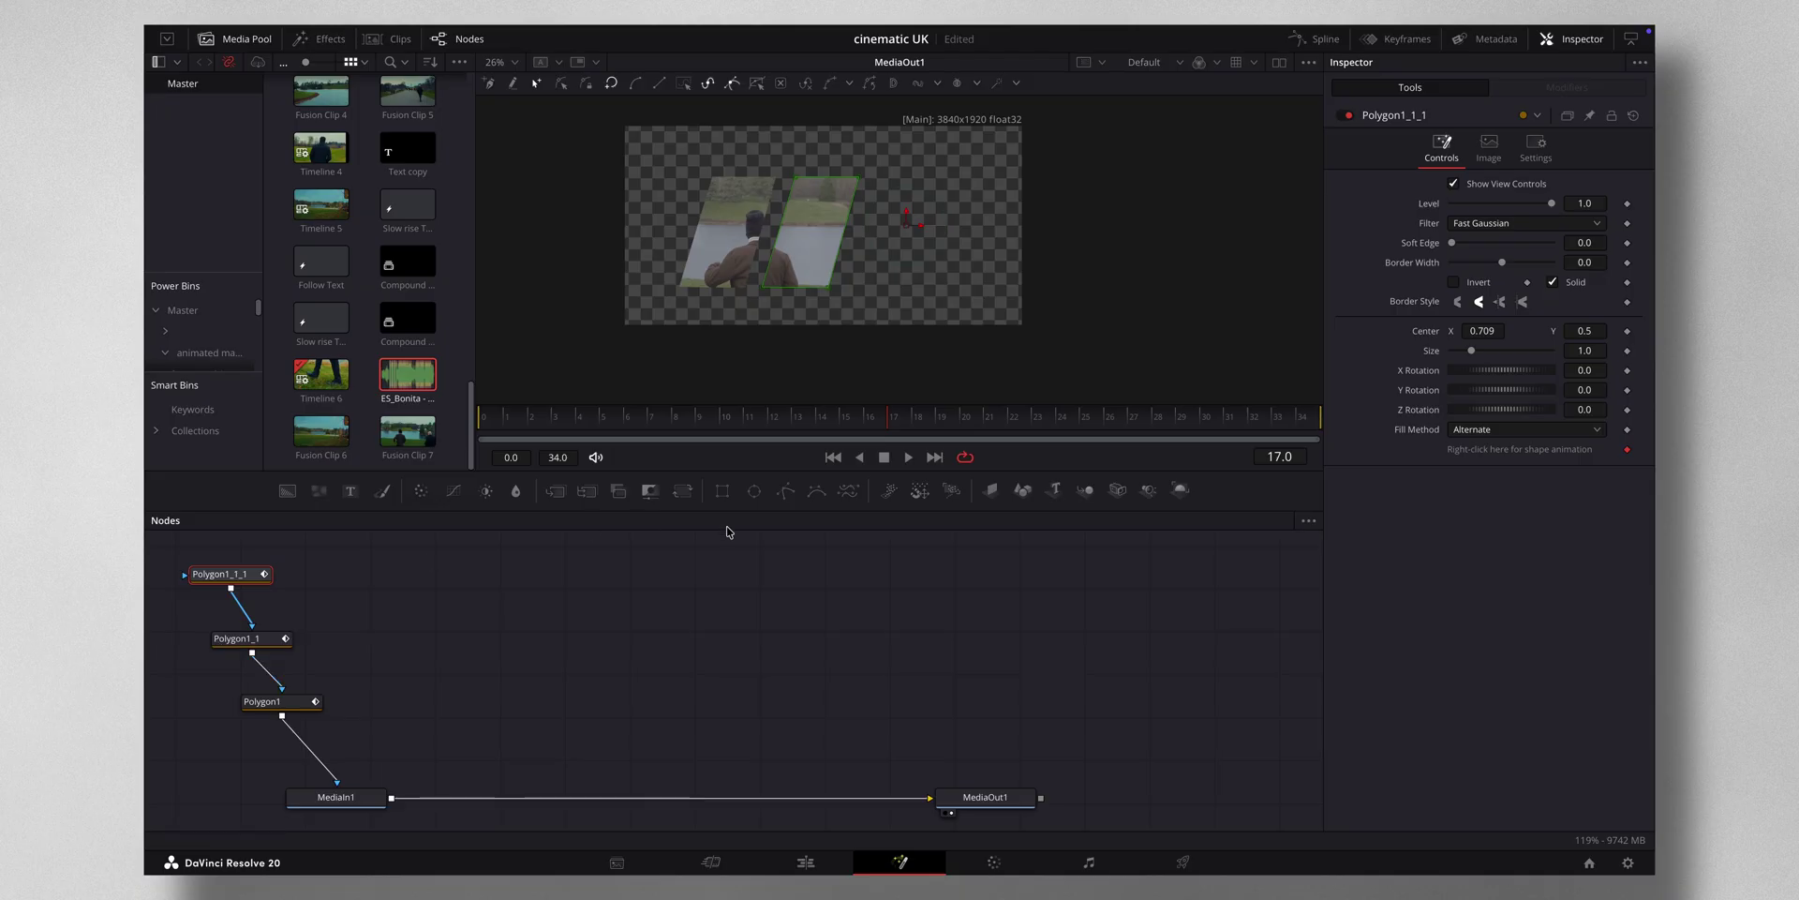
left_click_drag(1485, 335, 903, 329)
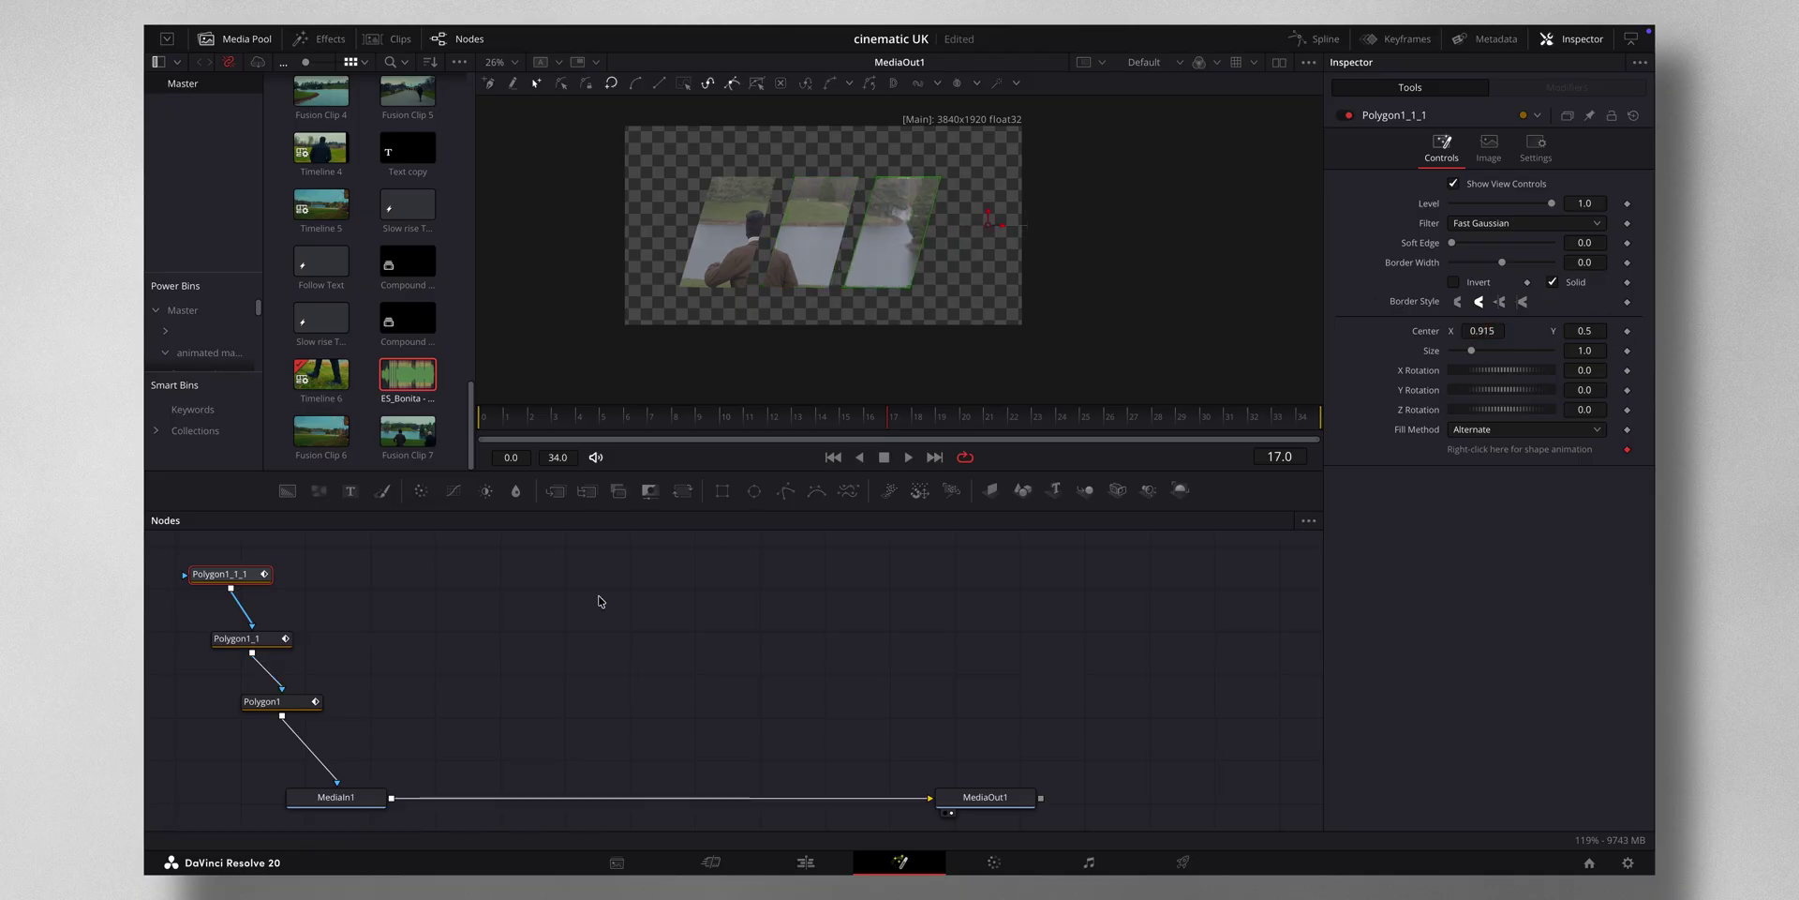
scroll(600, 602, "up", 2)
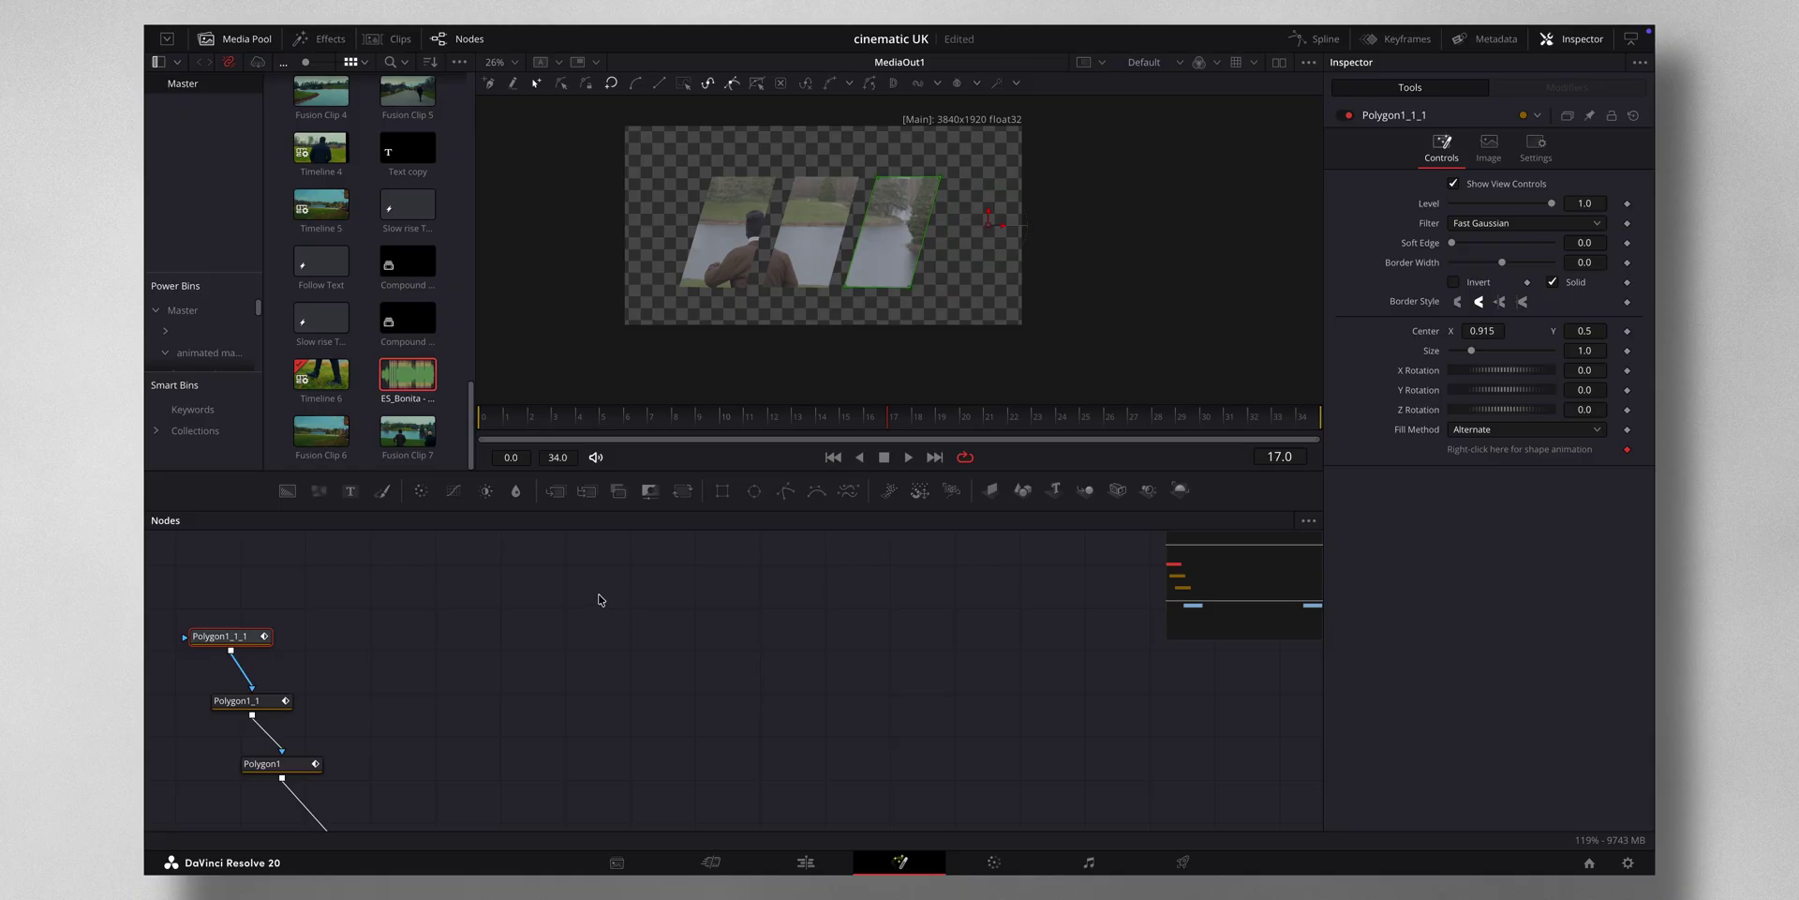
Add an Ellipse mask chained into the polygon masks and shrink it to a small circle (about 0.17) on the right
left_click(754, 490)
left_click_drag(261, 568, 200, 637)
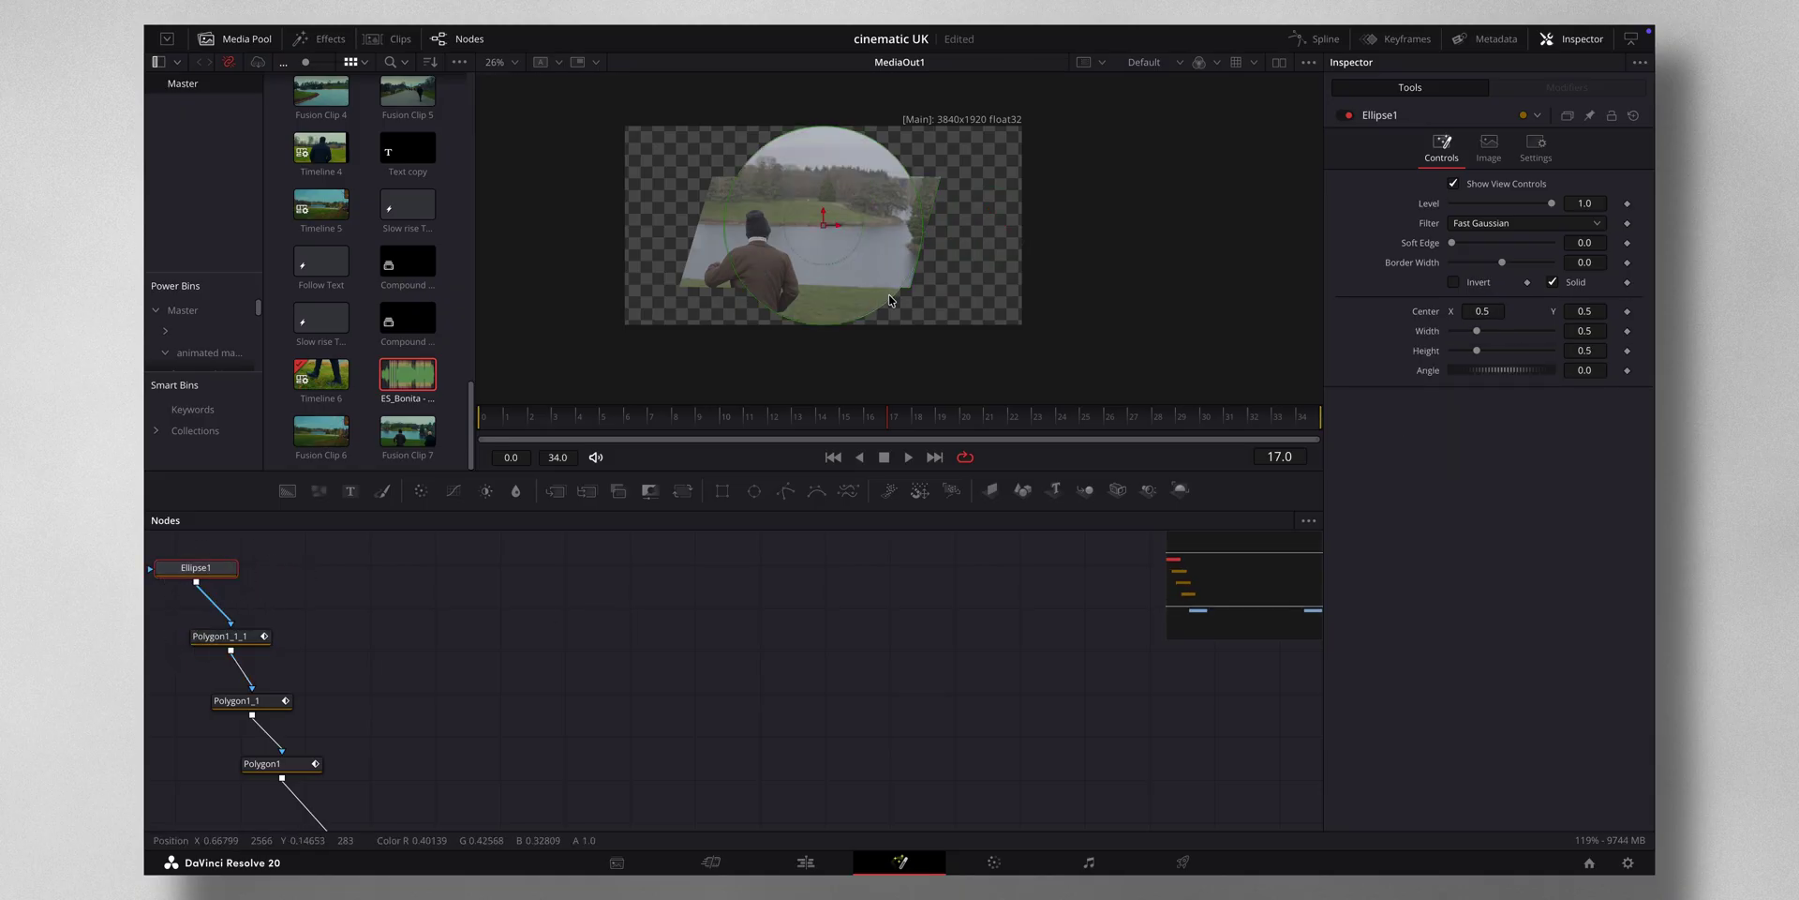
left_click_drag(890, 300, 974, 246)
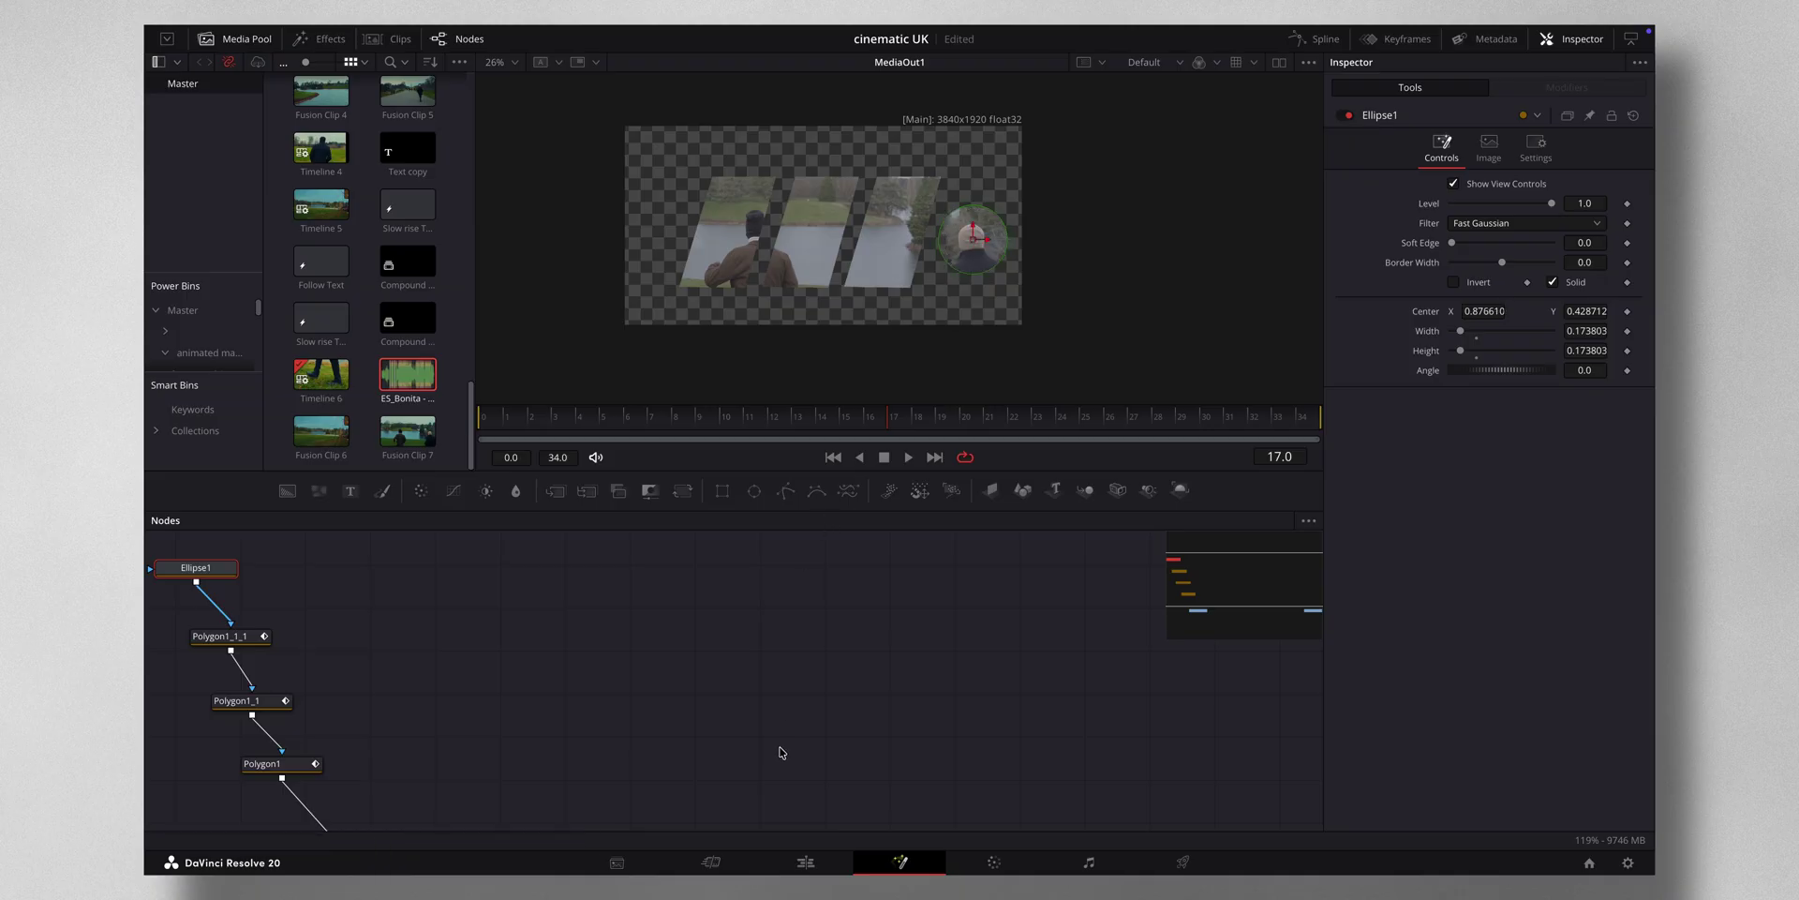
Return to the Edit page and play the timeline to preview Fusion Clip 7
left_click(806, 864)
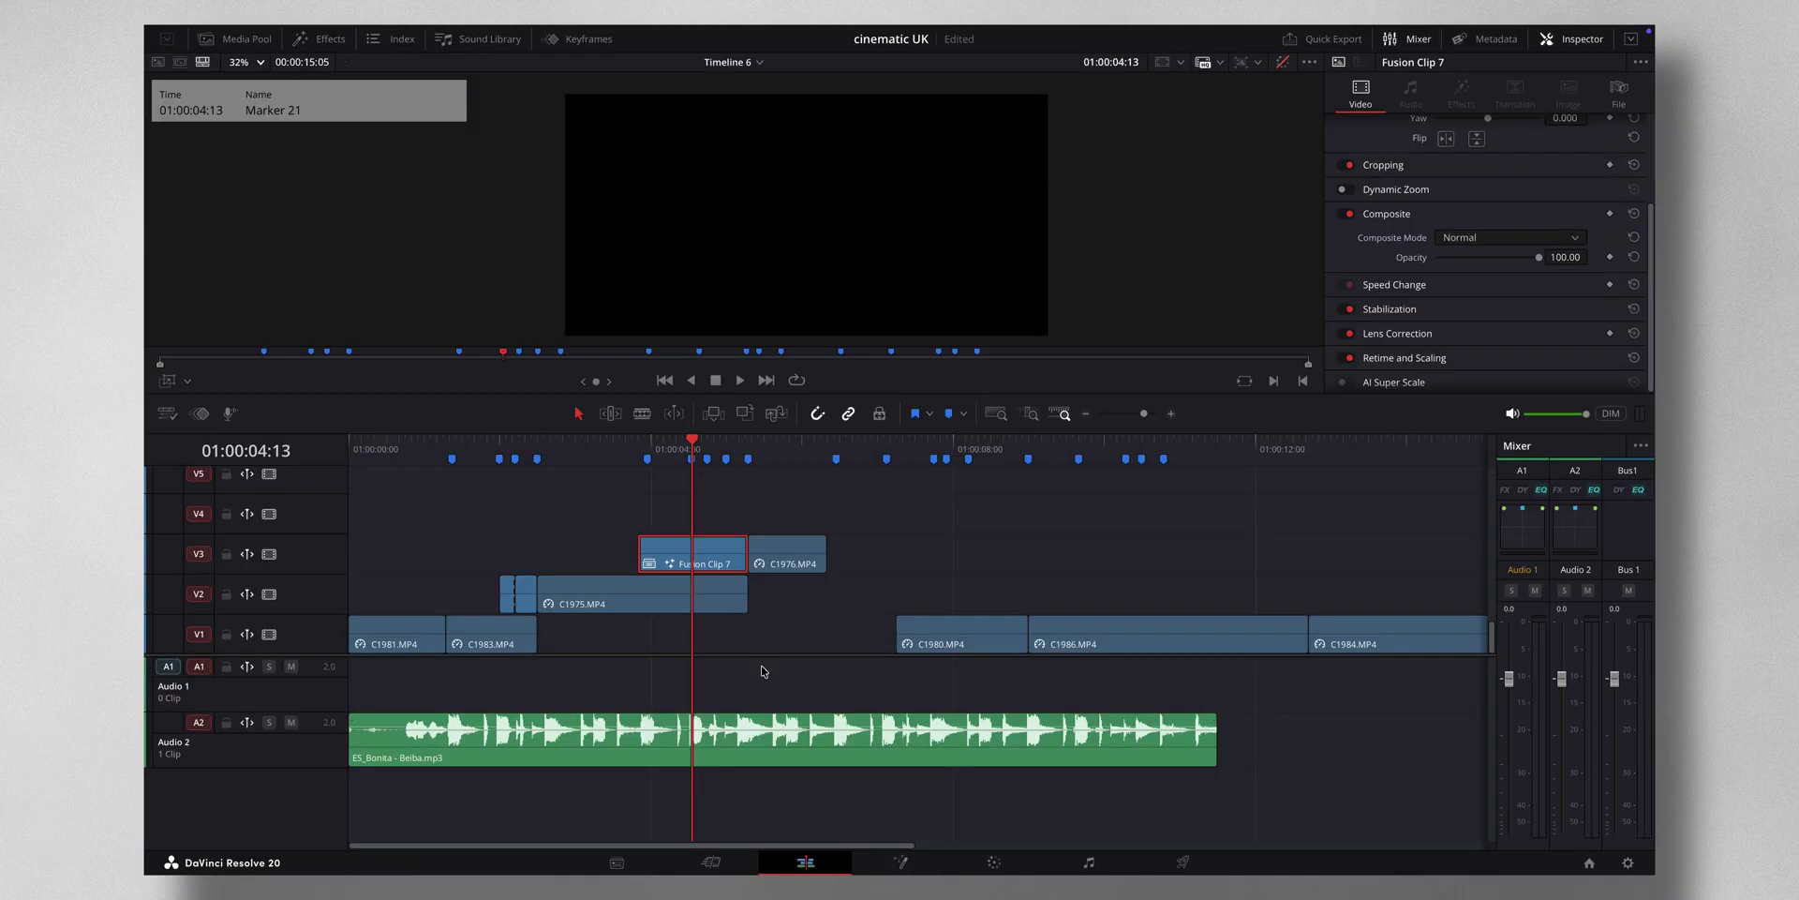
key("/")
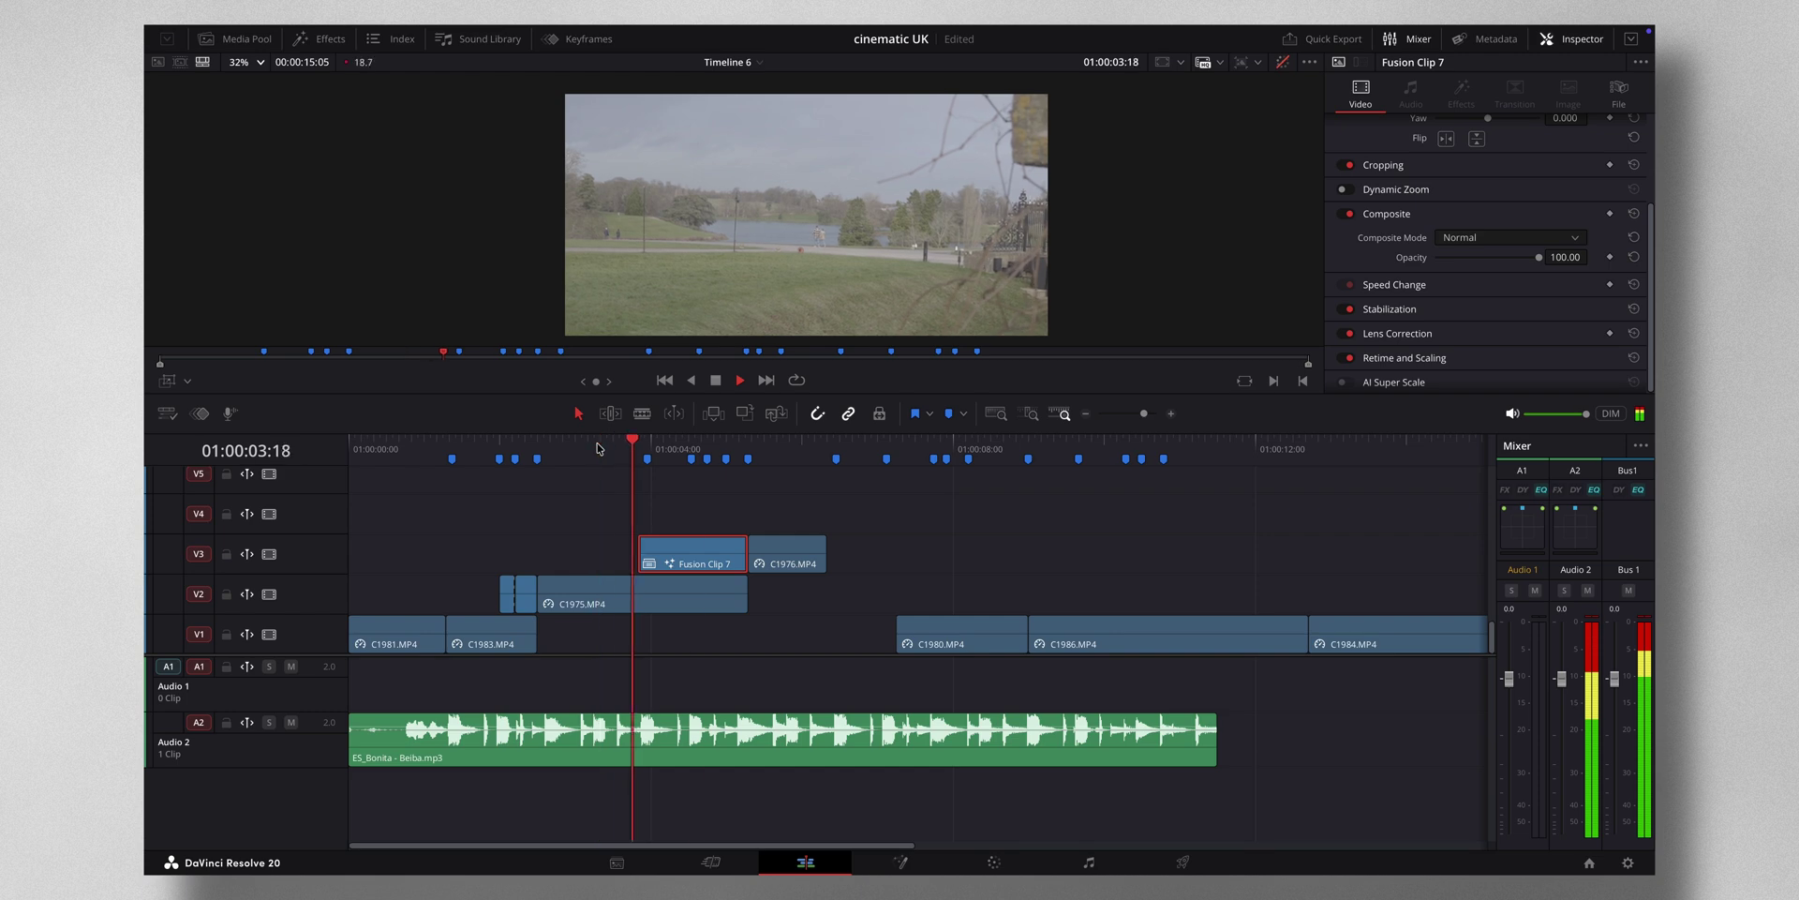
mouse_move(677, 553)
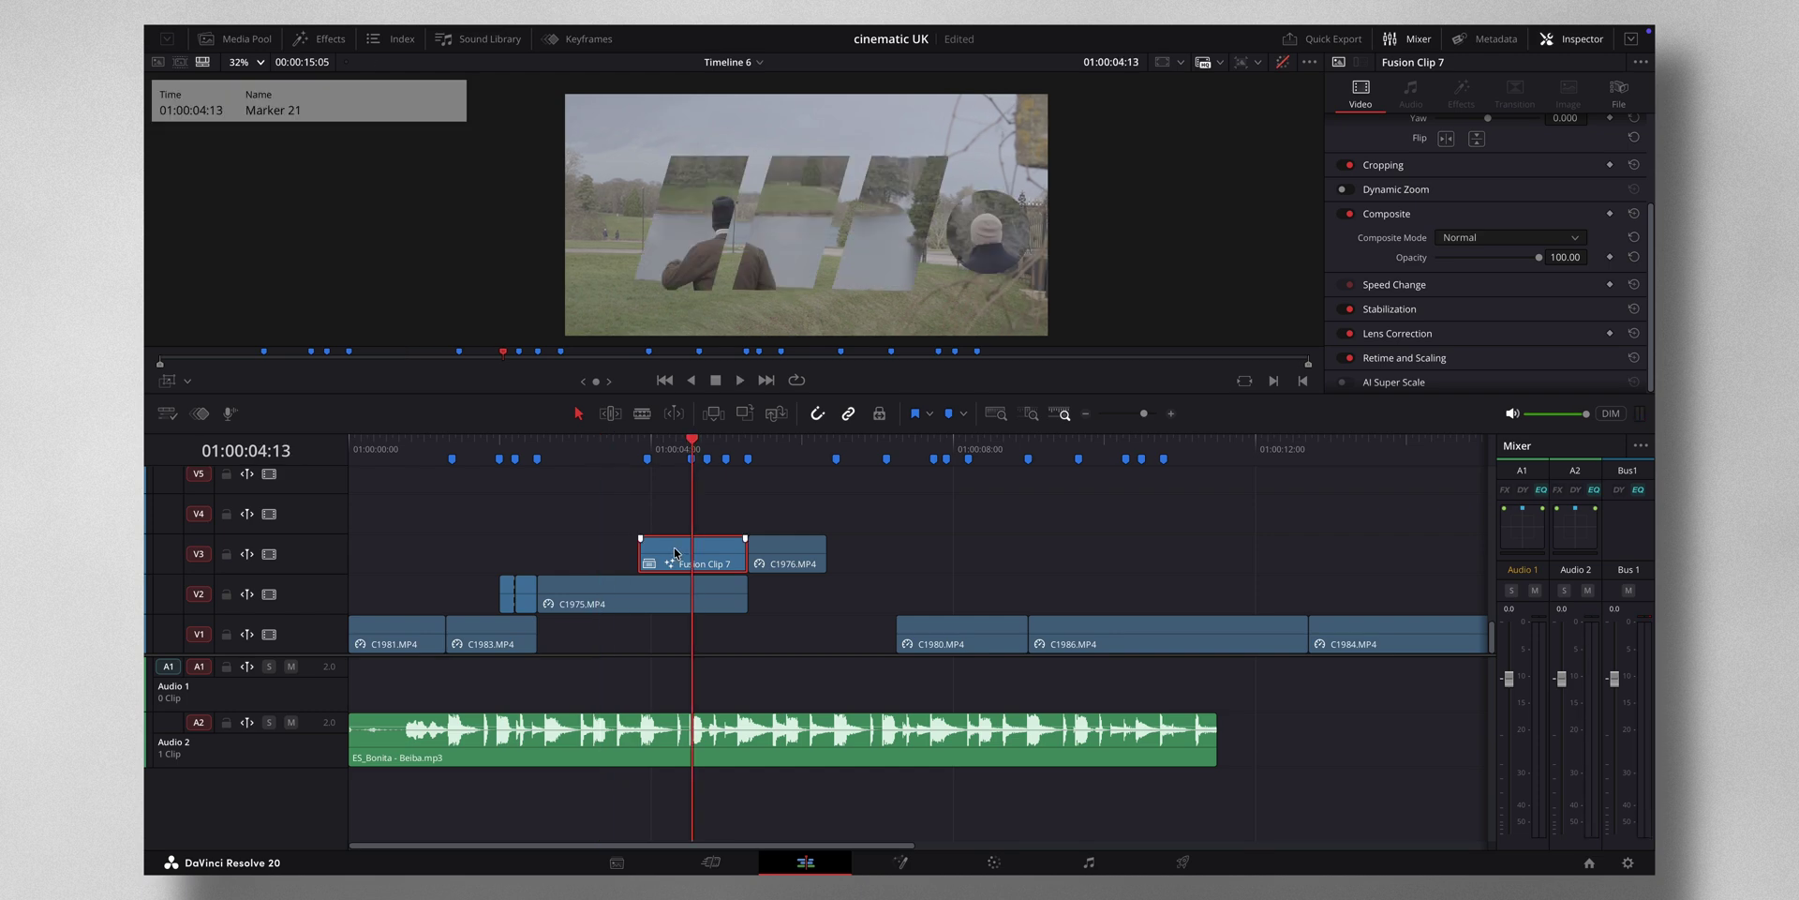
Blade Fusion Clip 7 at the beat markers, at 01:00:04:18 and 01:00:05:00
key("ctrl+b")
left_click(706, 441)
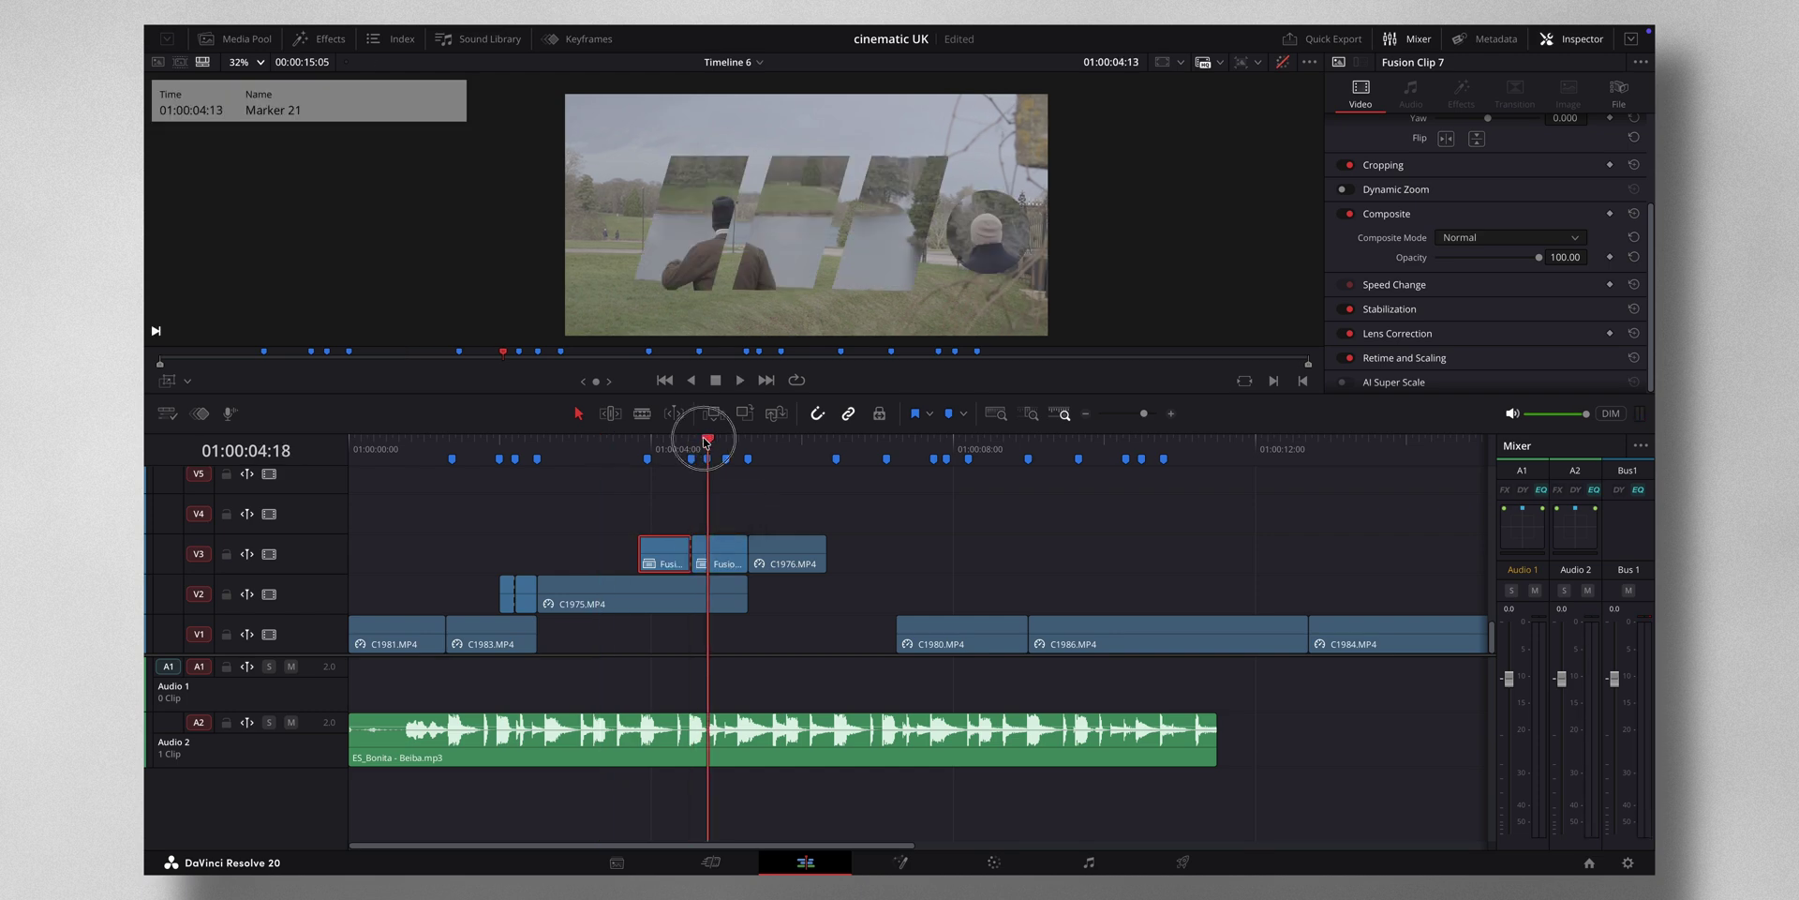
left_click(723, 555)
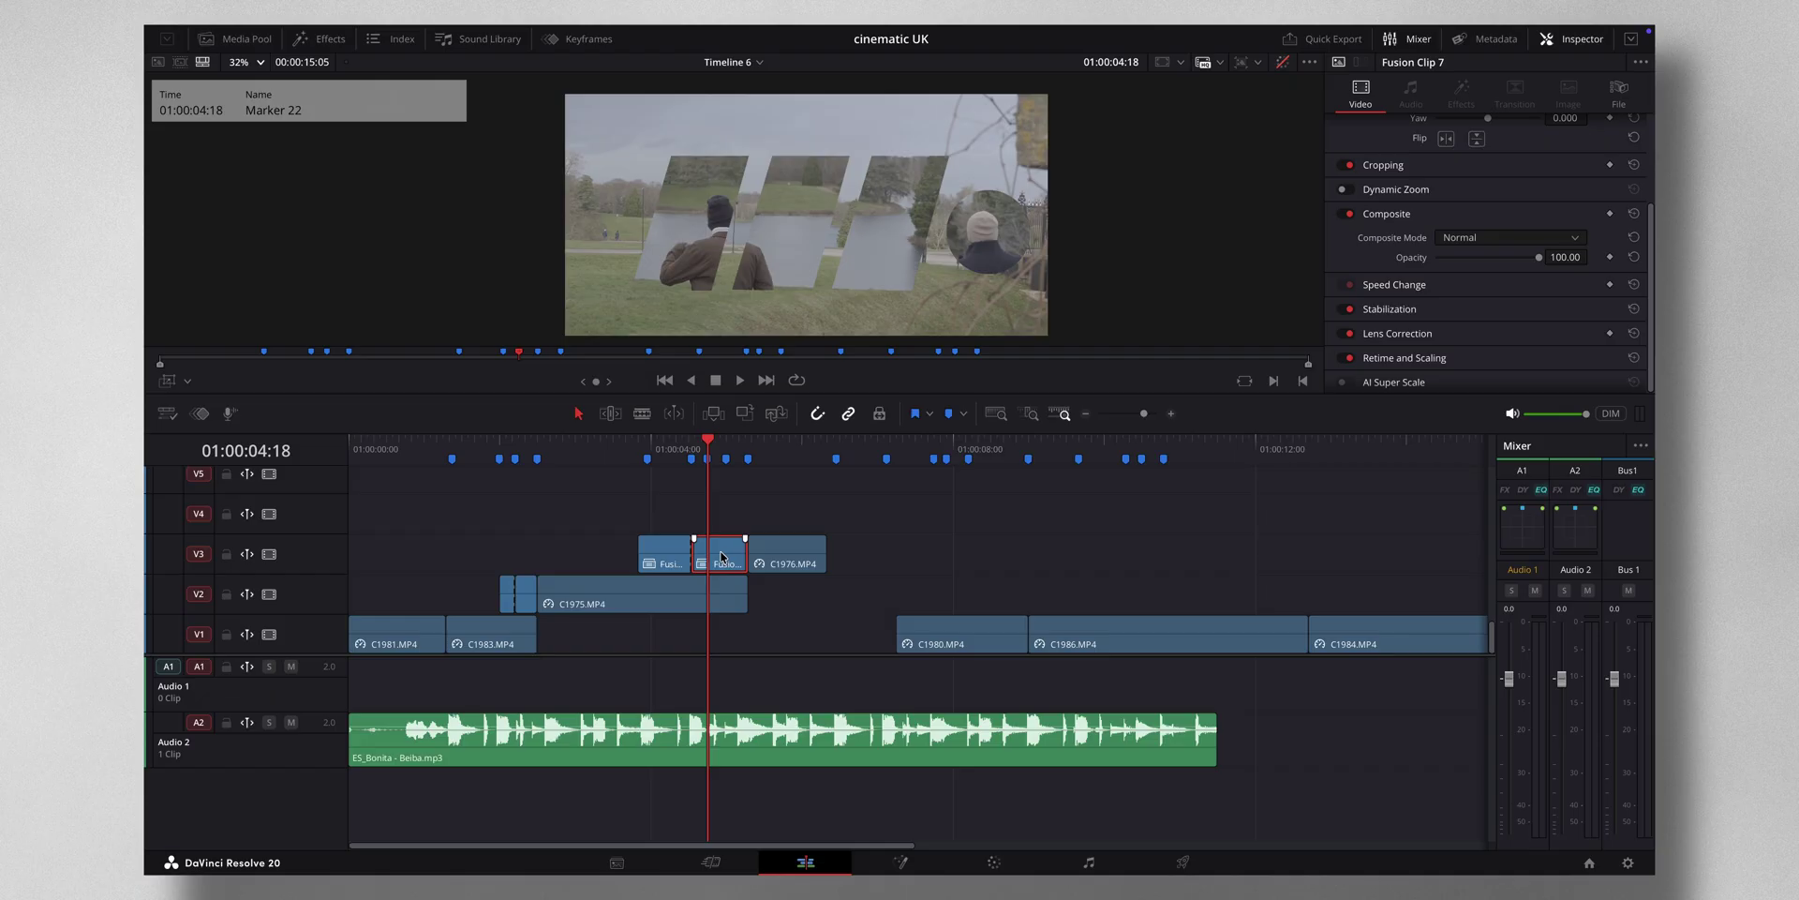
key("ctrl+b")
left_click(728, 442)
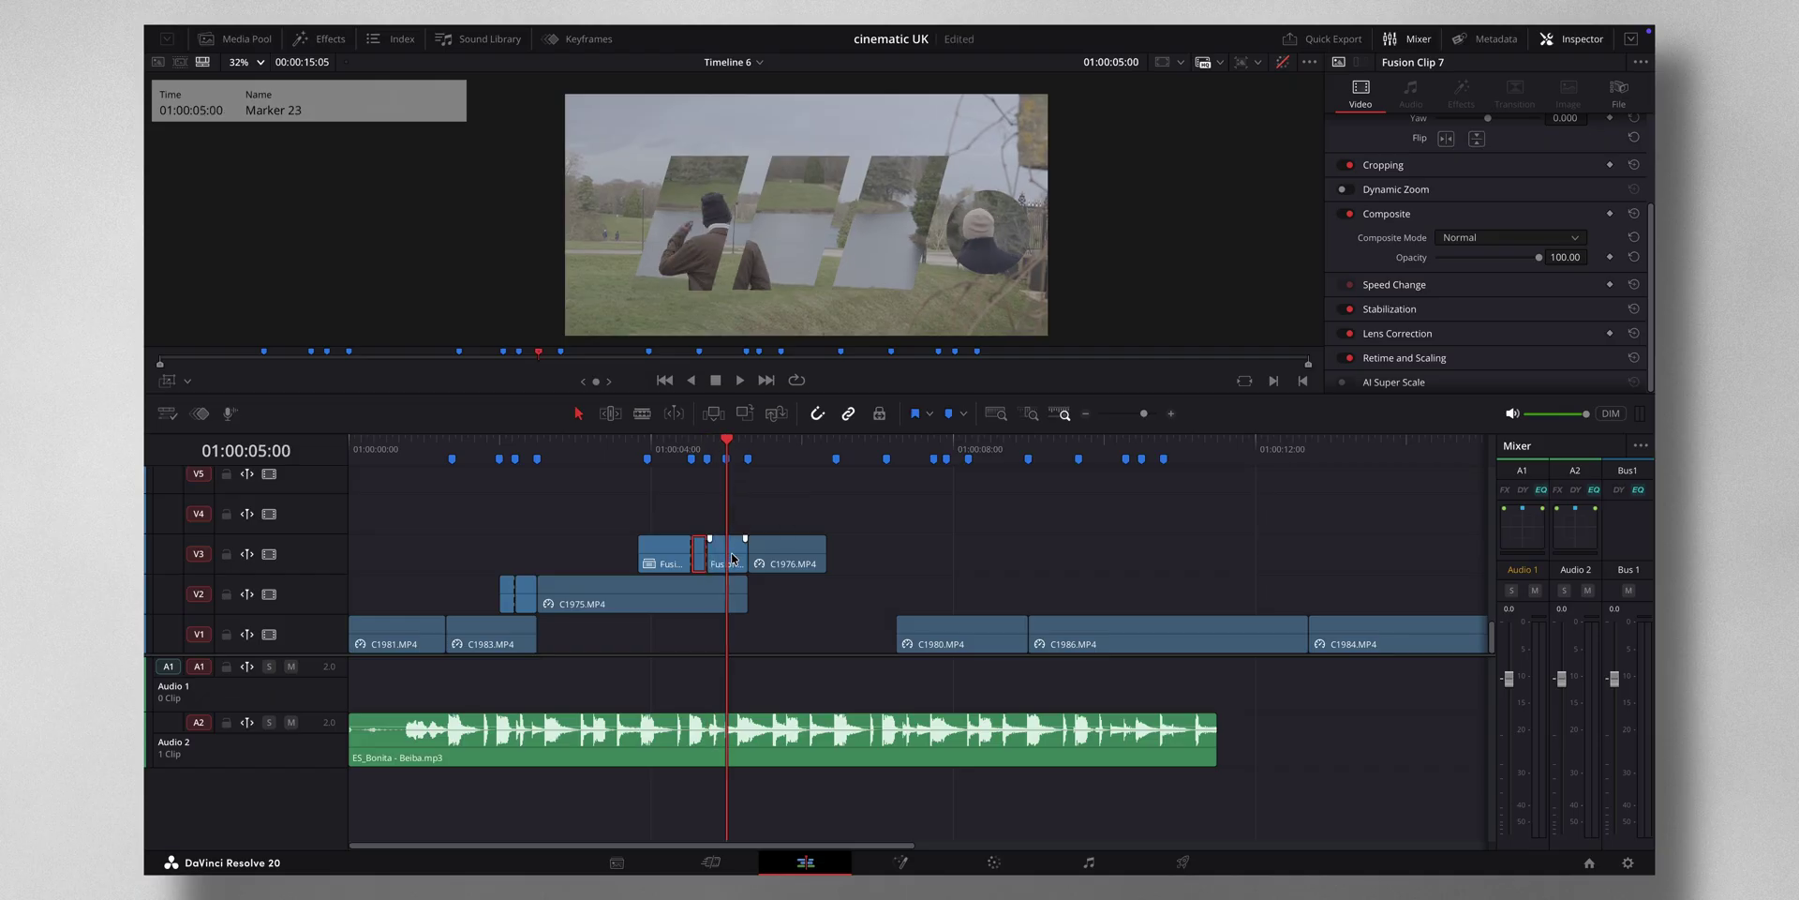
left_click(748, 440)
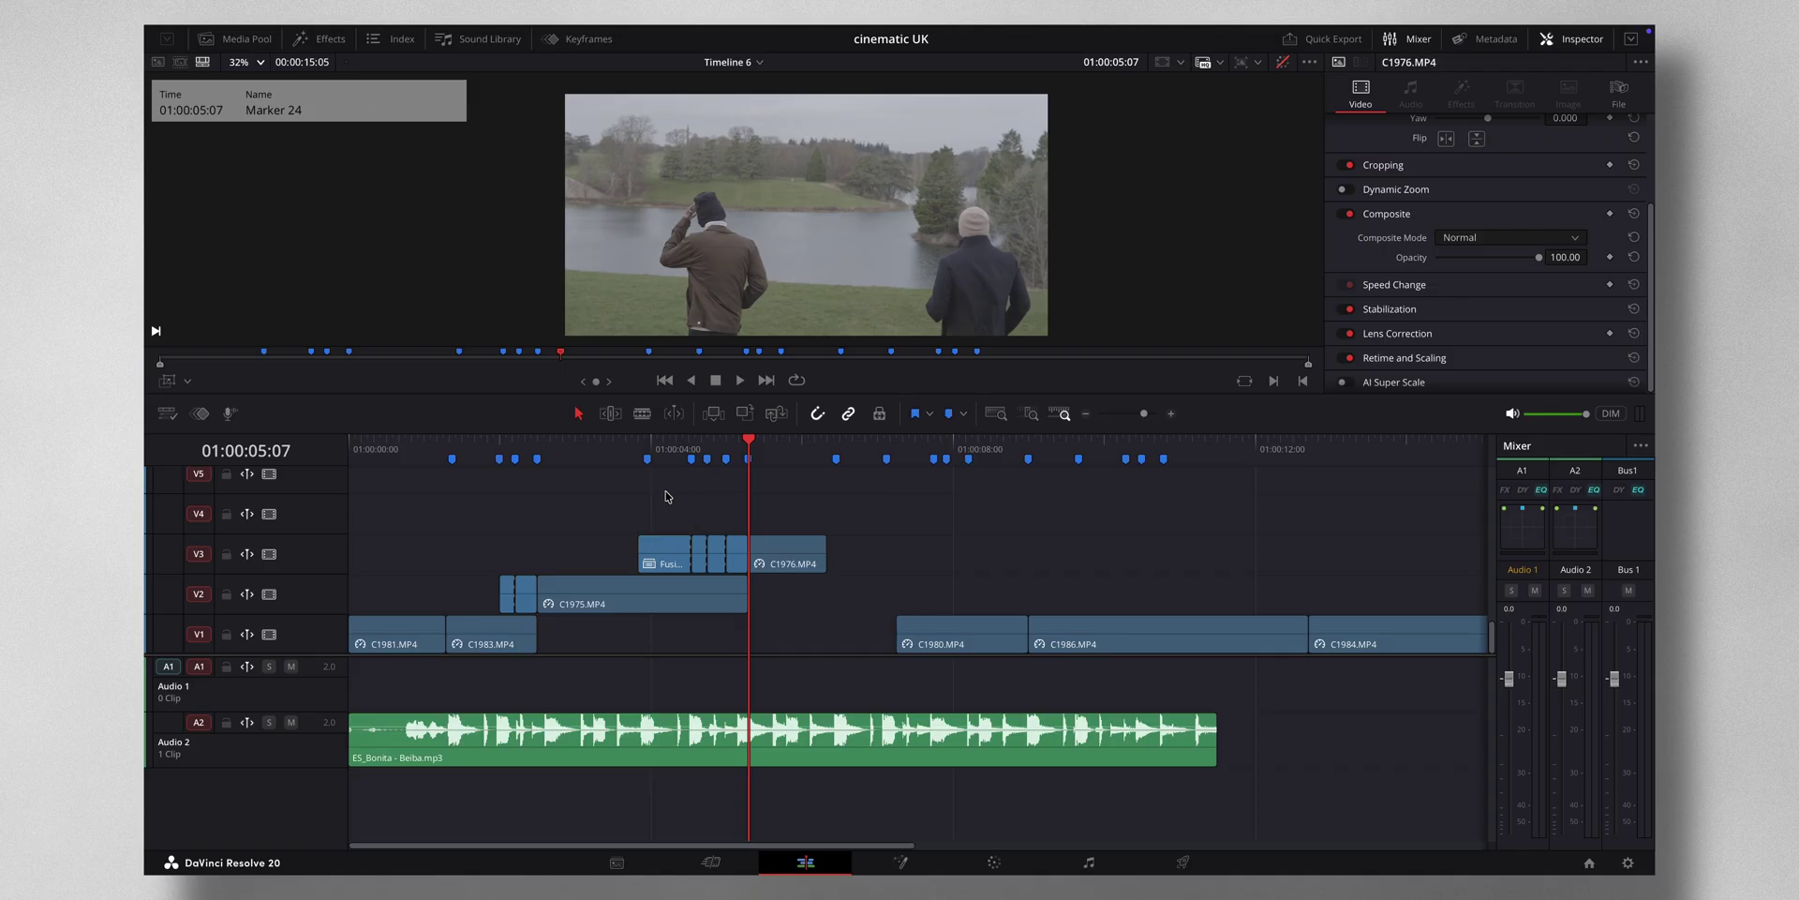
Open the first part in Fusion with the Clips strip shown and review its polygon and ellipse masks
left_click(664, 448)
key("shift+5")
left_click(400, 41)
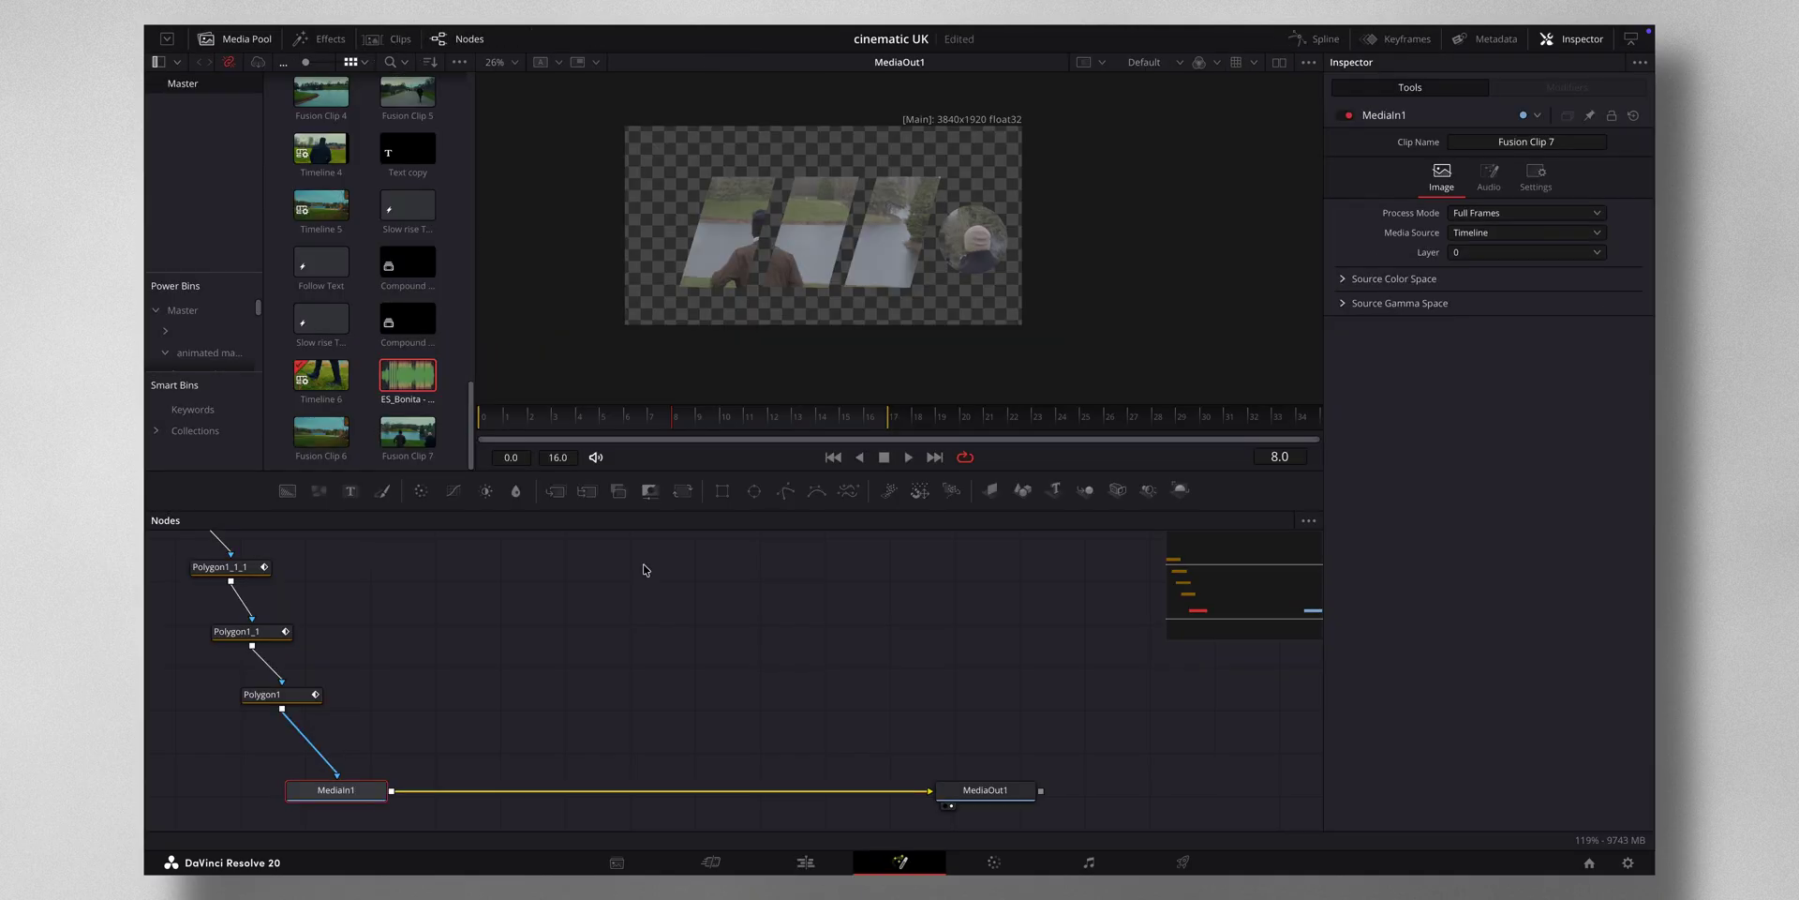
left_click(270, 564)
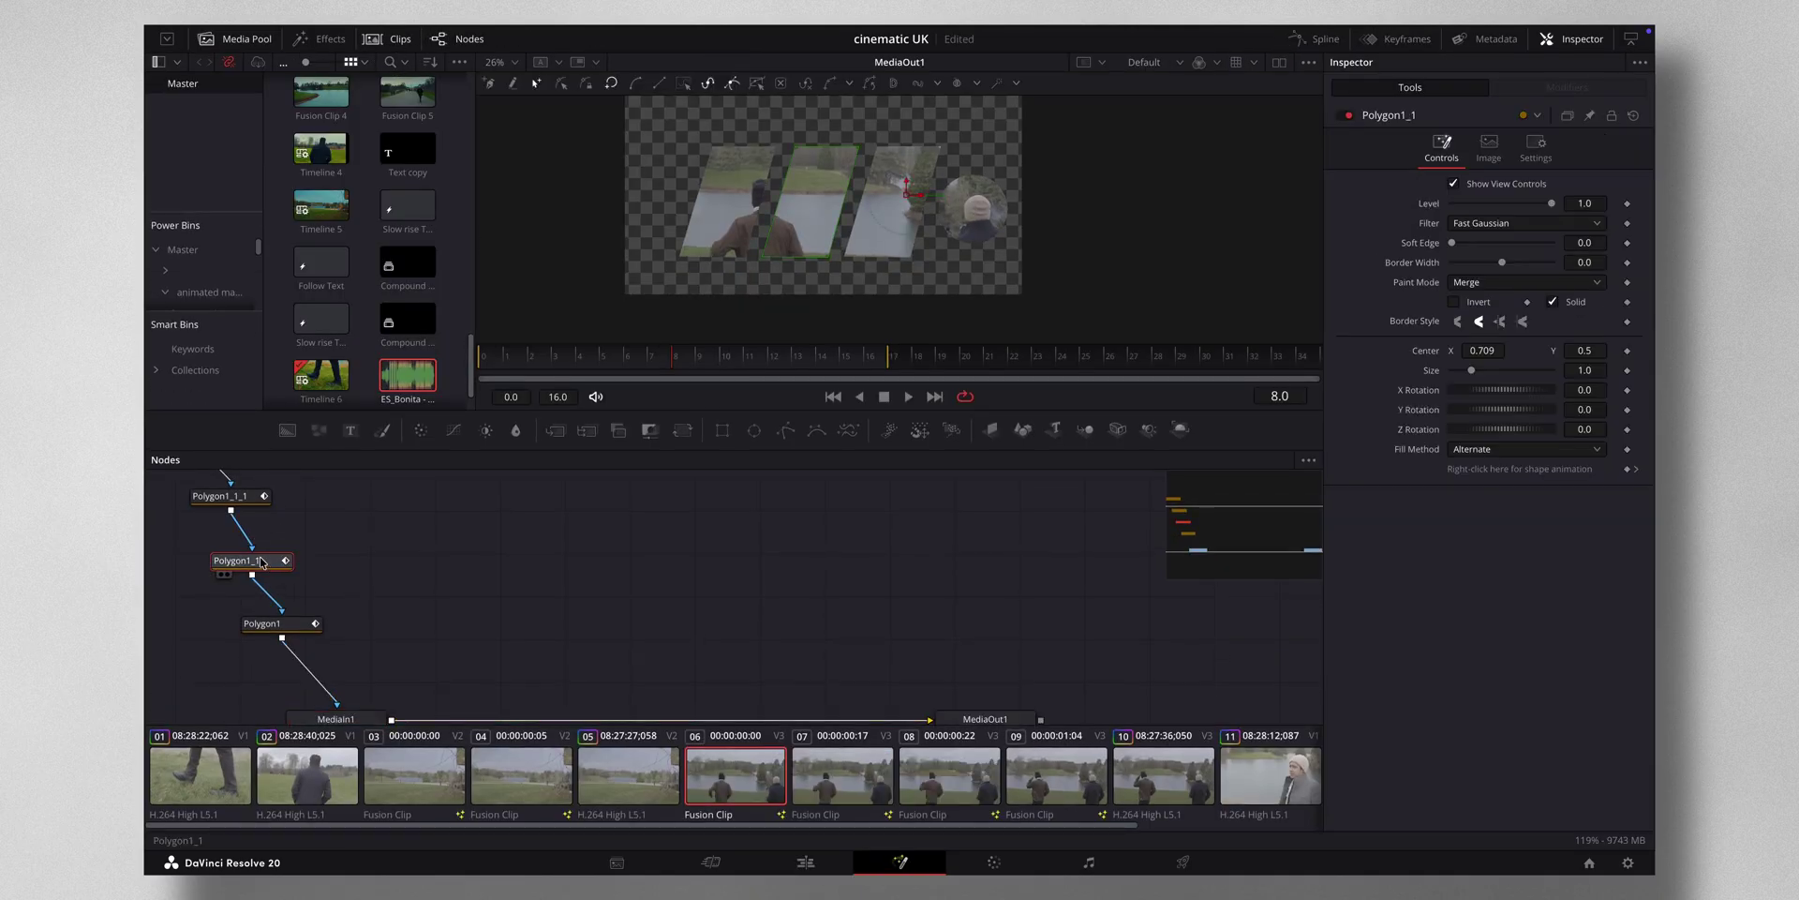
scroll(262, 562, "up", 5)
left_click(212, 526)
scroll(214, 538, "up", 2)
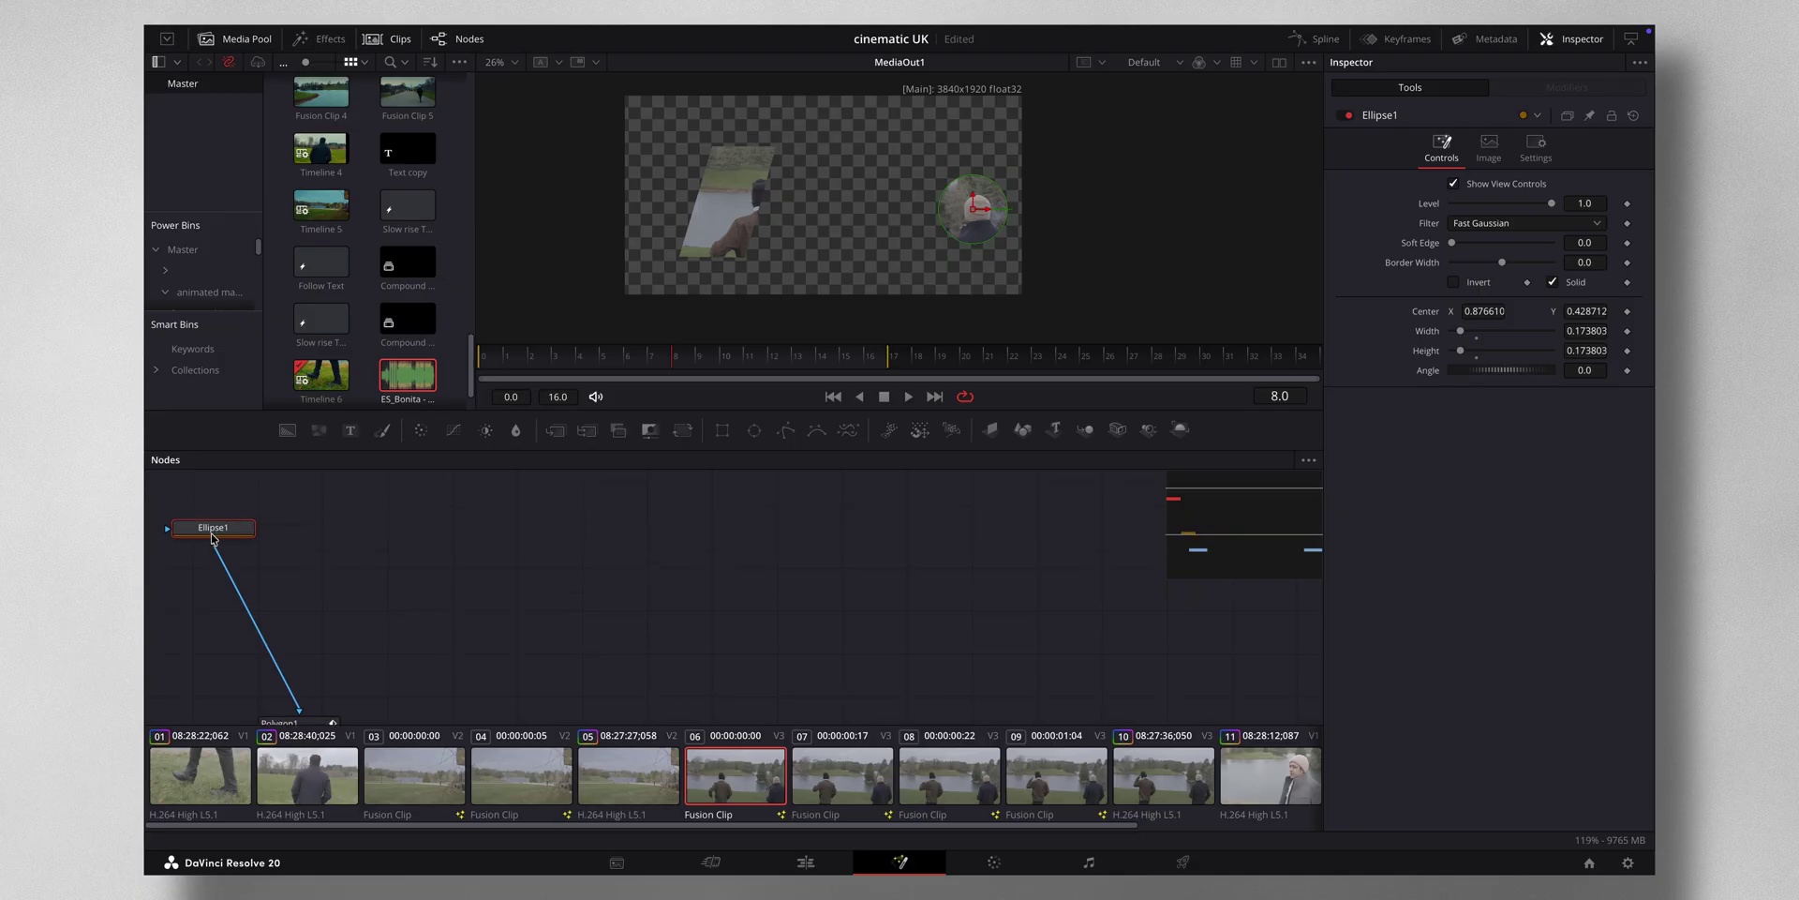
left_click(249, 553)
scroll(342, 582, "down", 5)
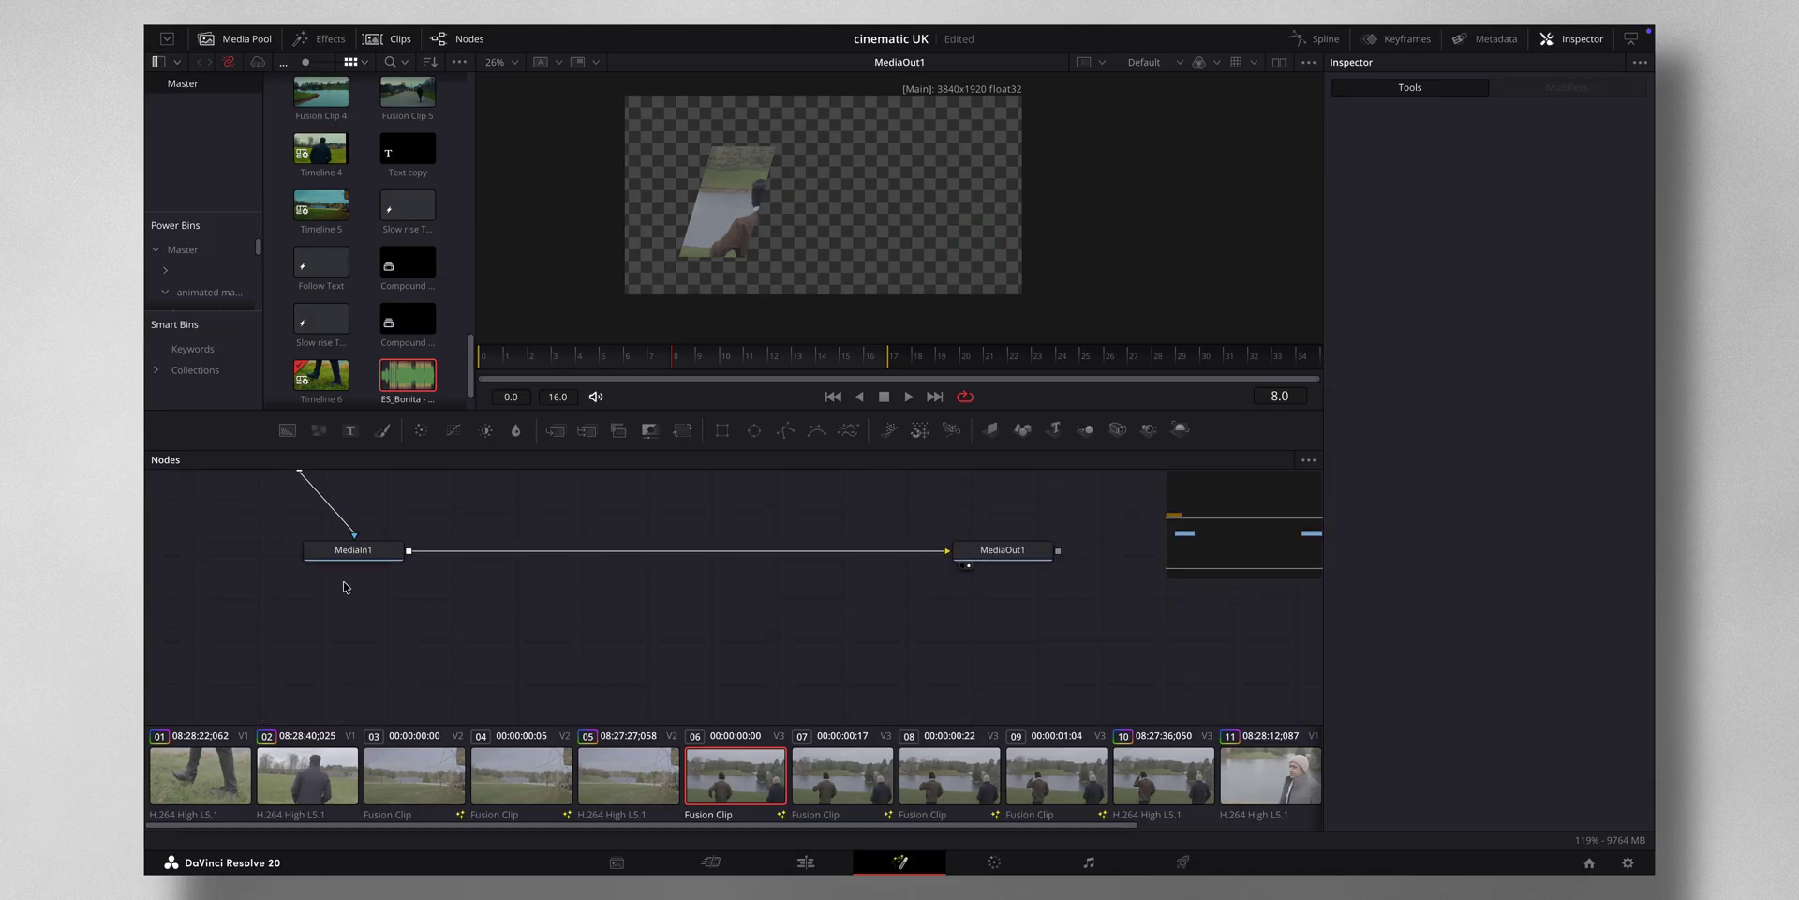
scroll(346, 586, "up", 2)
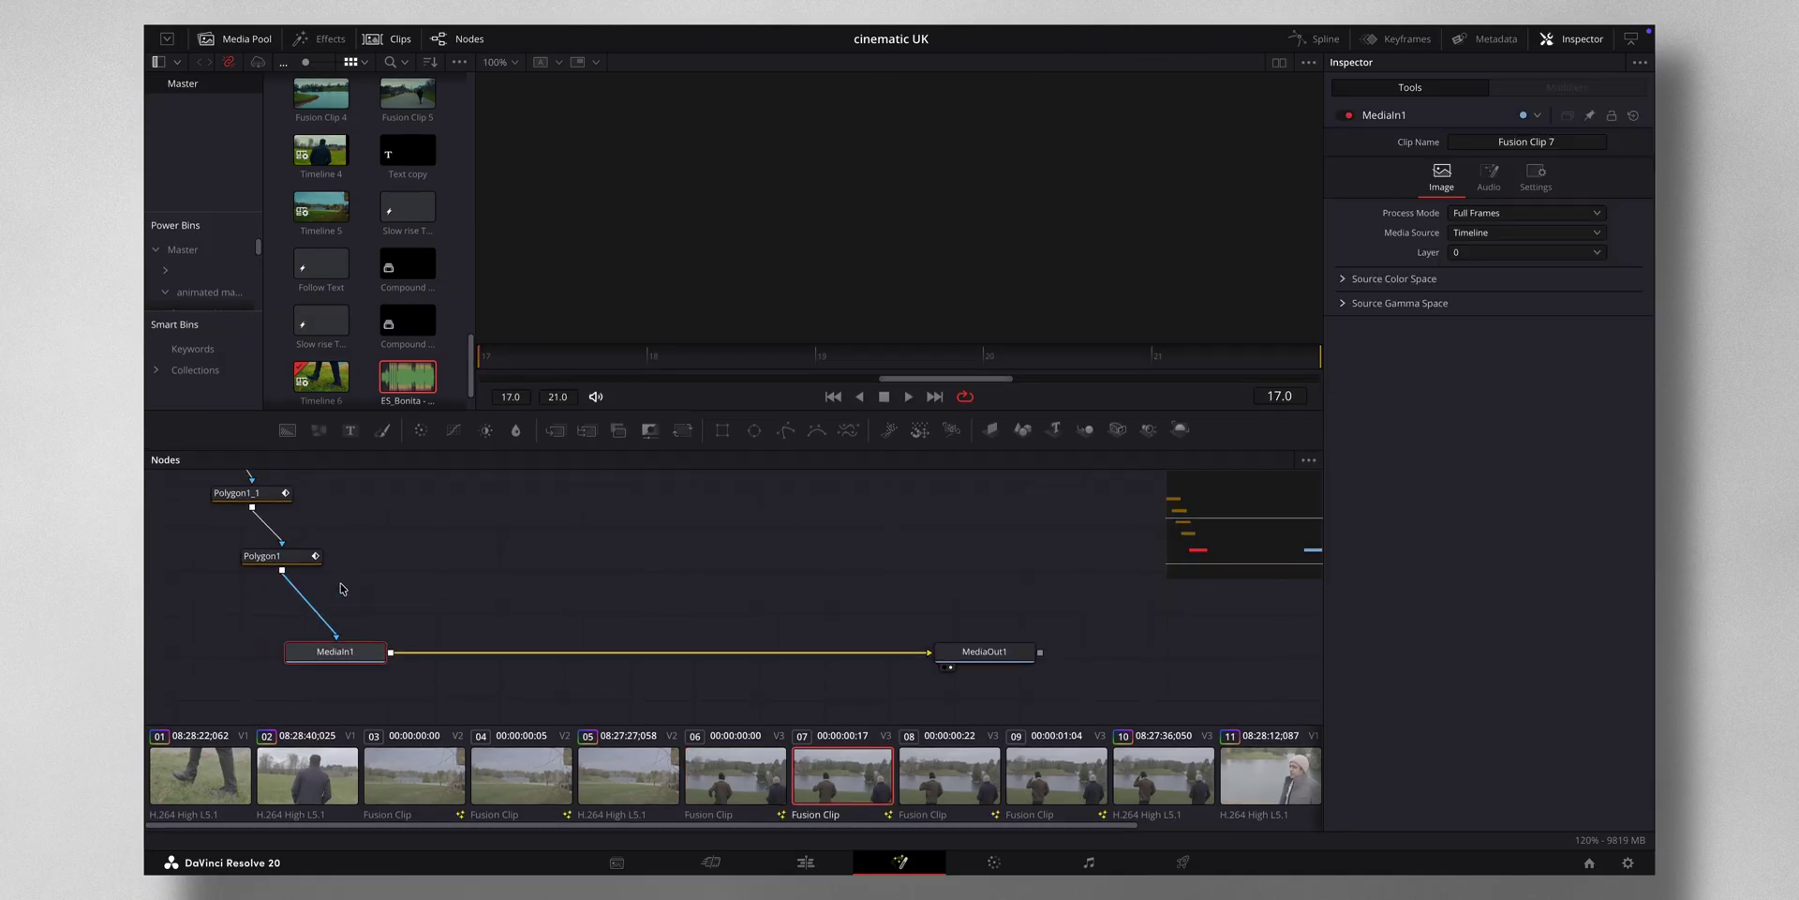
scroll(337, 595, "up", 3)
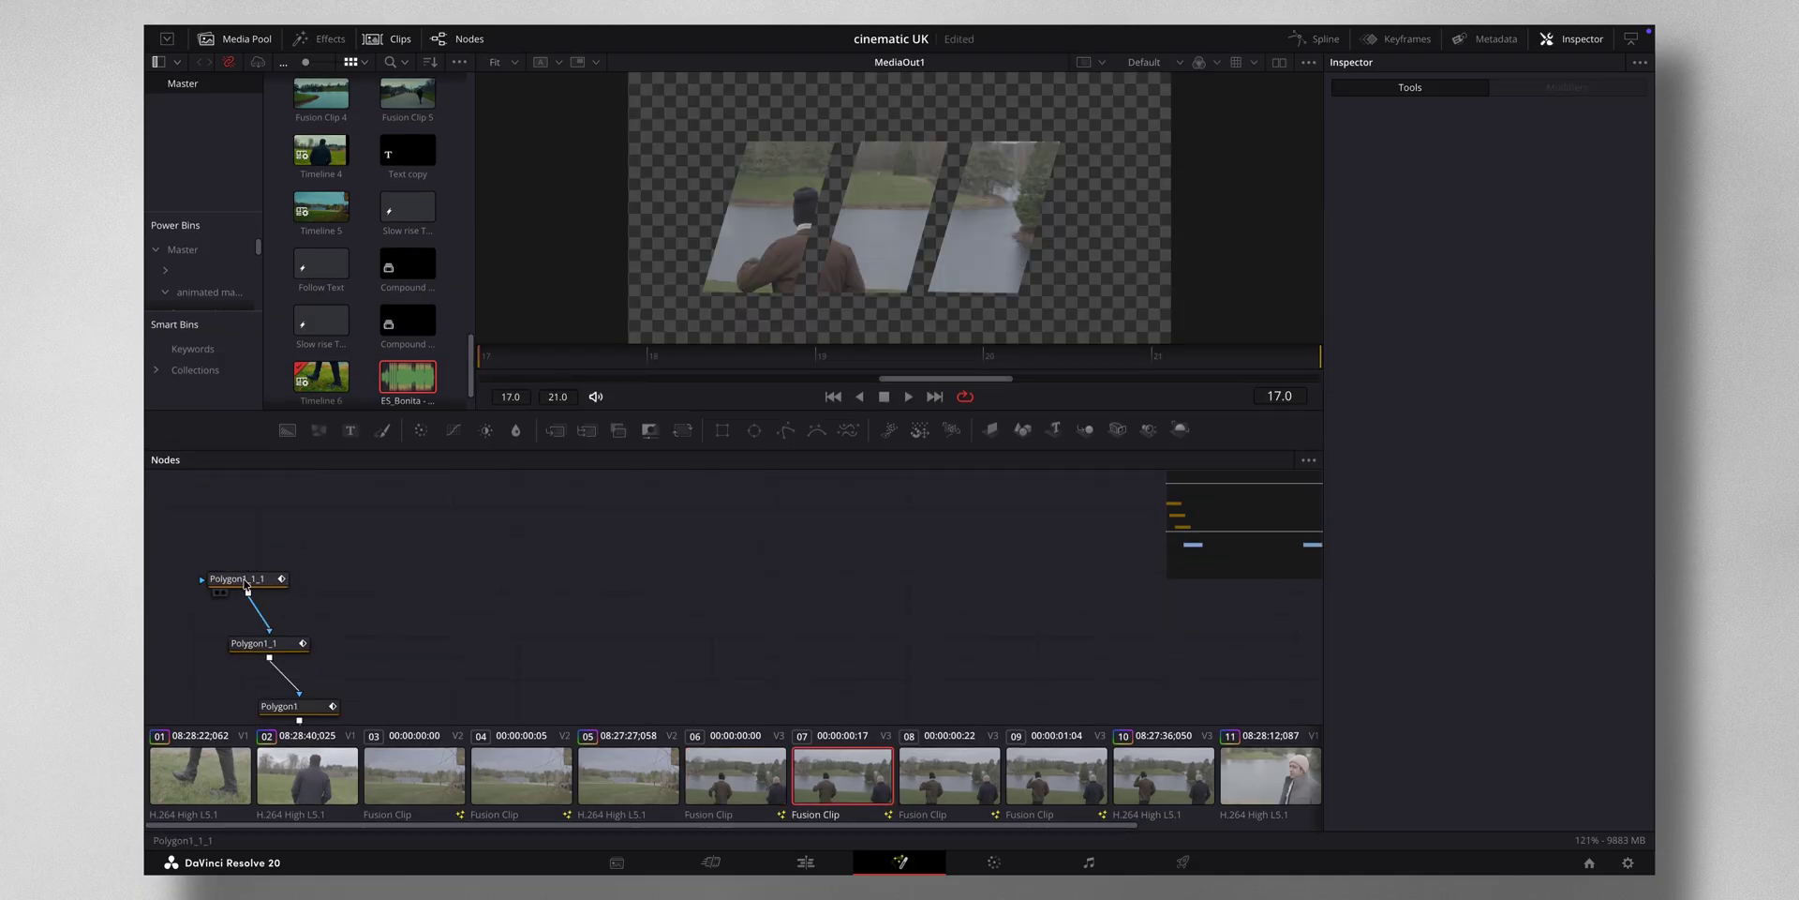
scroll(388, 609, "down", 4)
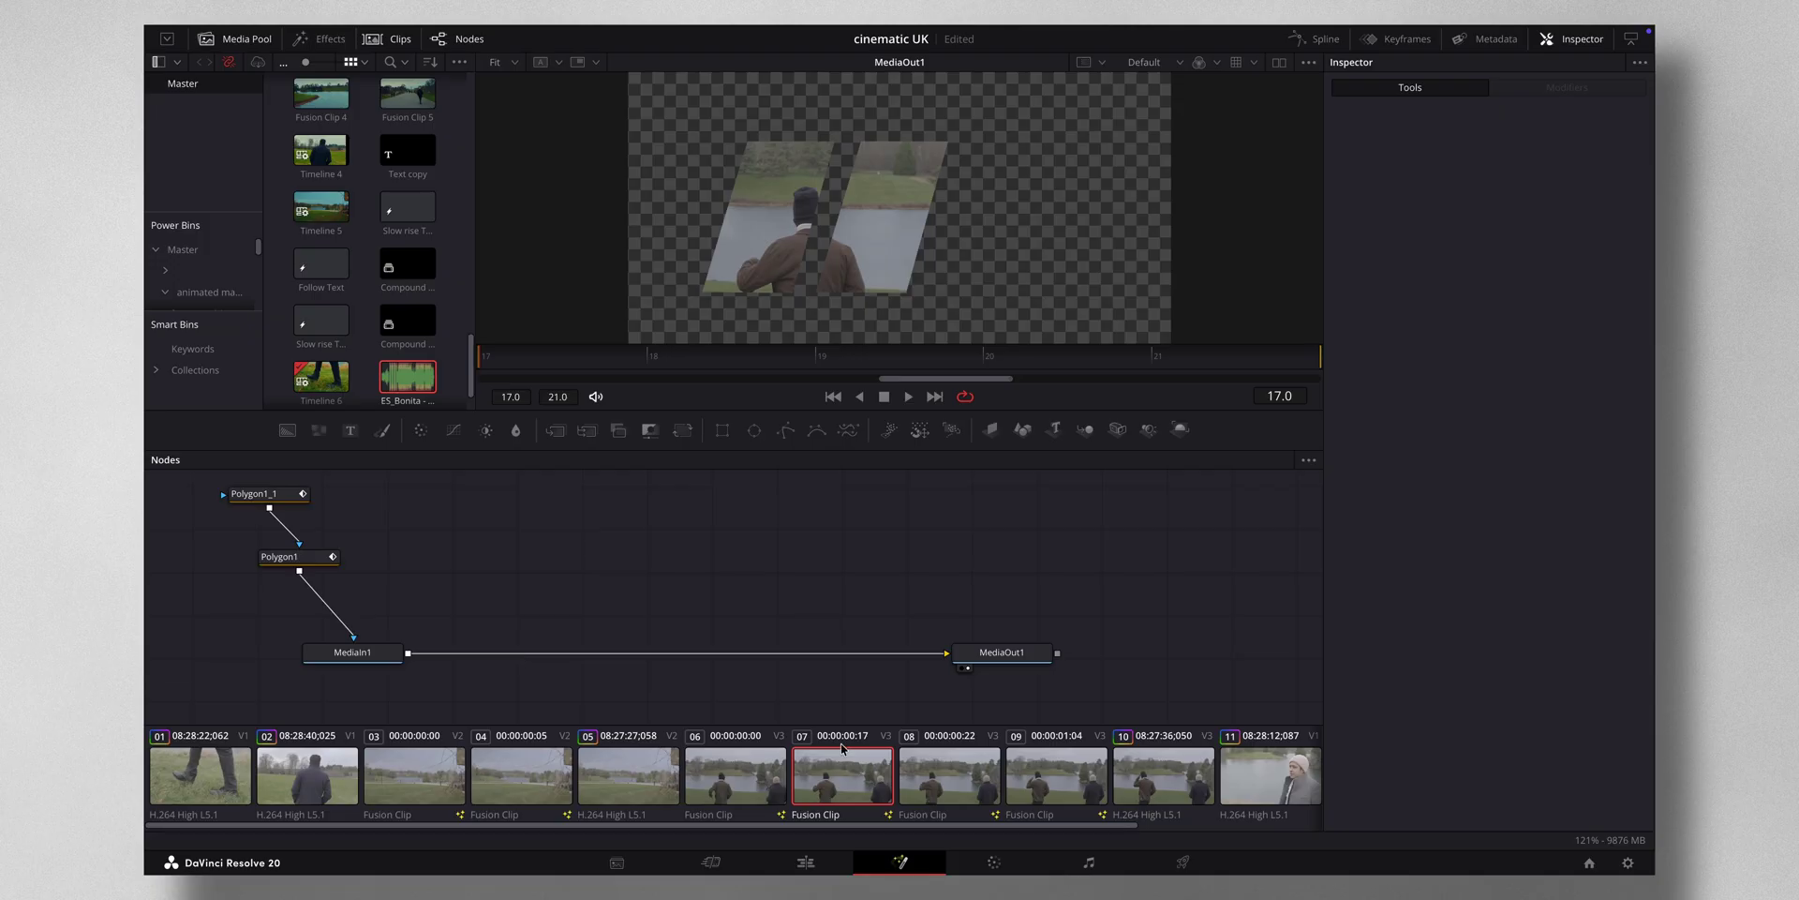
Delete the Ellipse mask from the eighth clip, keep it in the ninth clip, then go back to Edit
left_click(950, 776)
scroll(376, 573, "up", 2)
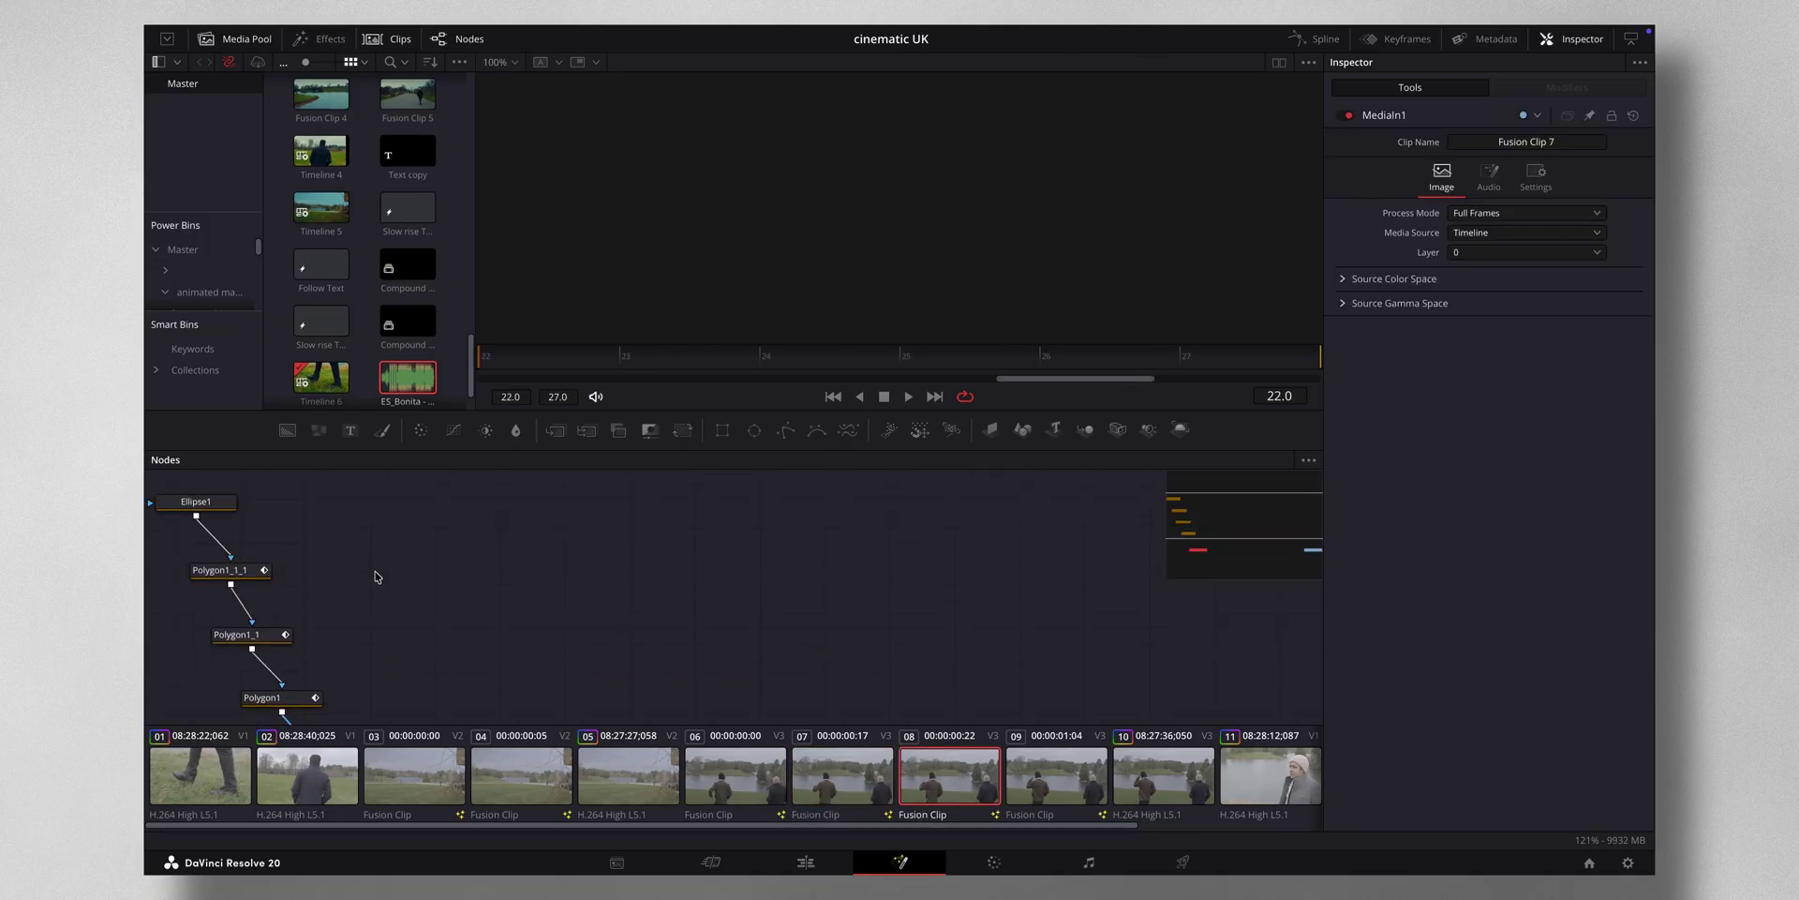
left_click(226, 511)
key("Delete")
scroll(486, 582, "down", 2)
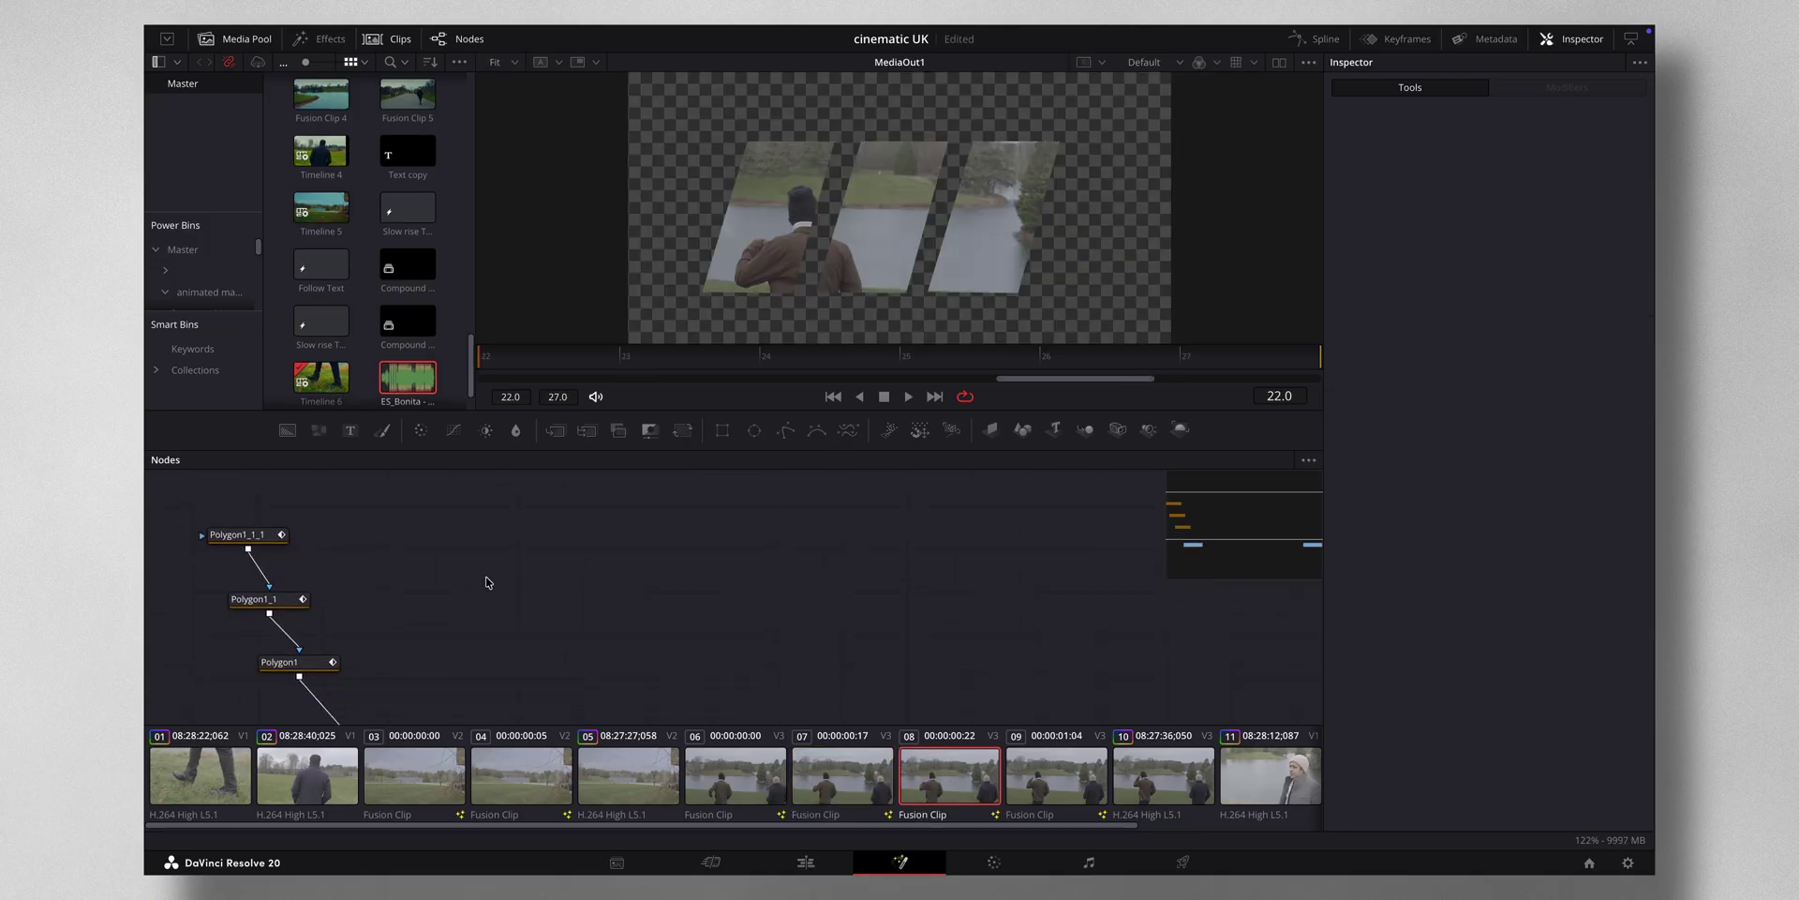
left_click(1039, 774)
scroll(382, 551, "up", 3)
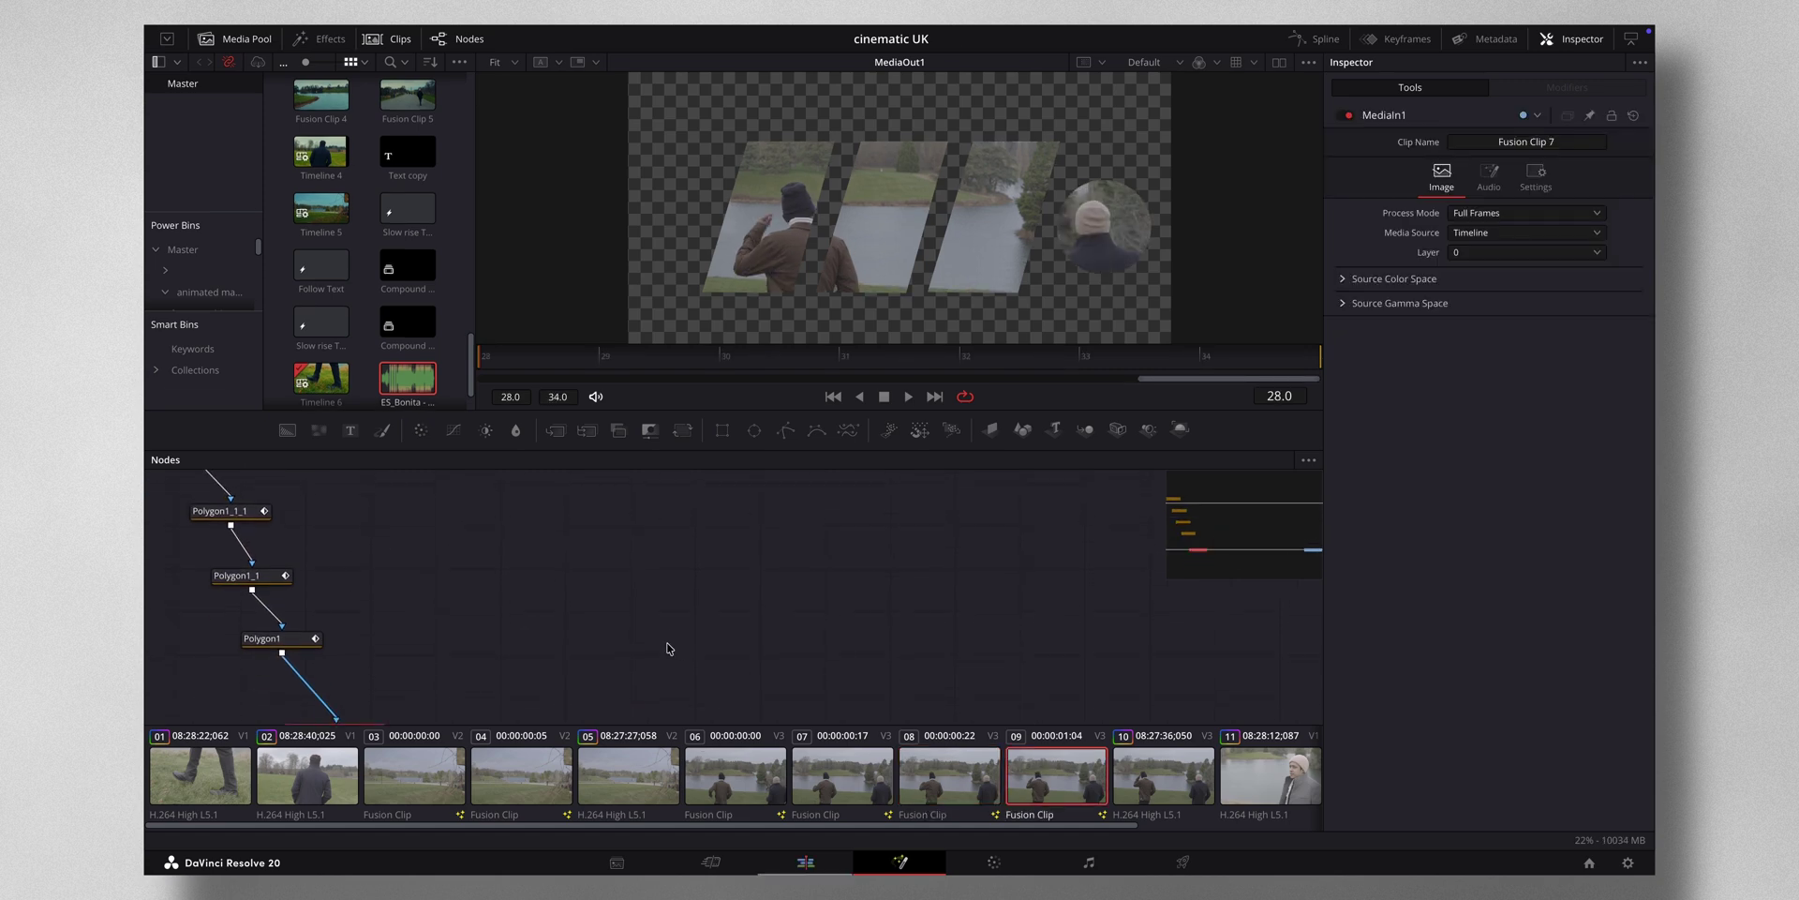
key("shift+4")
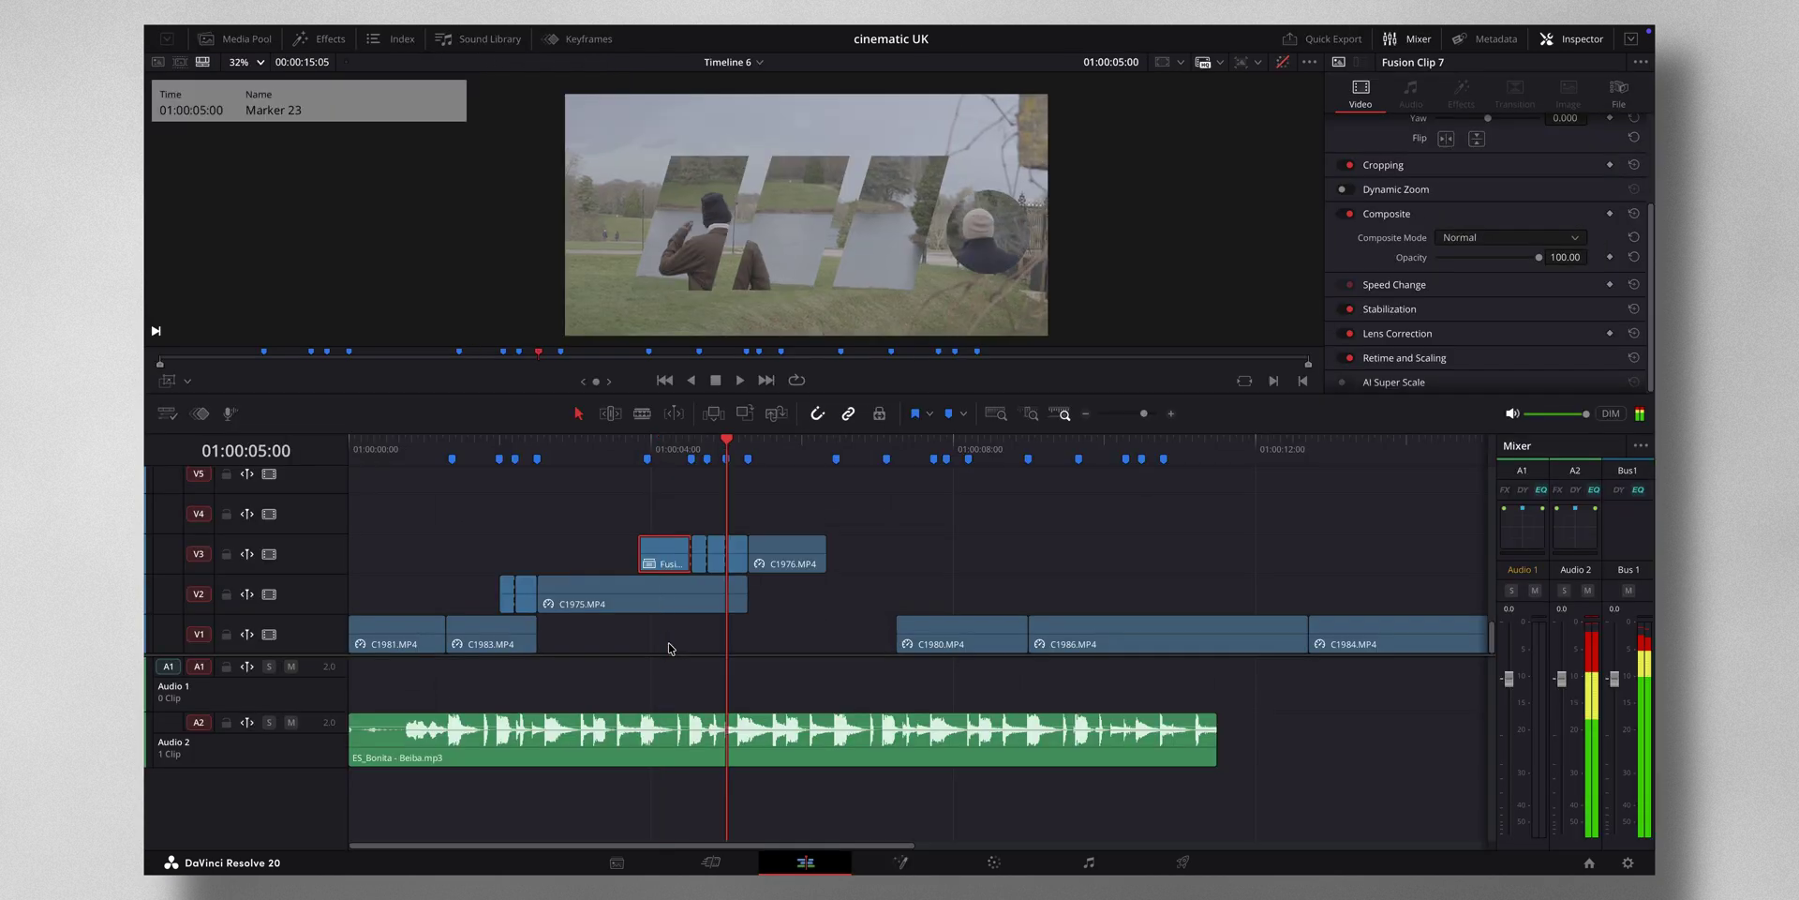
left_click(478, 442)
key("space")
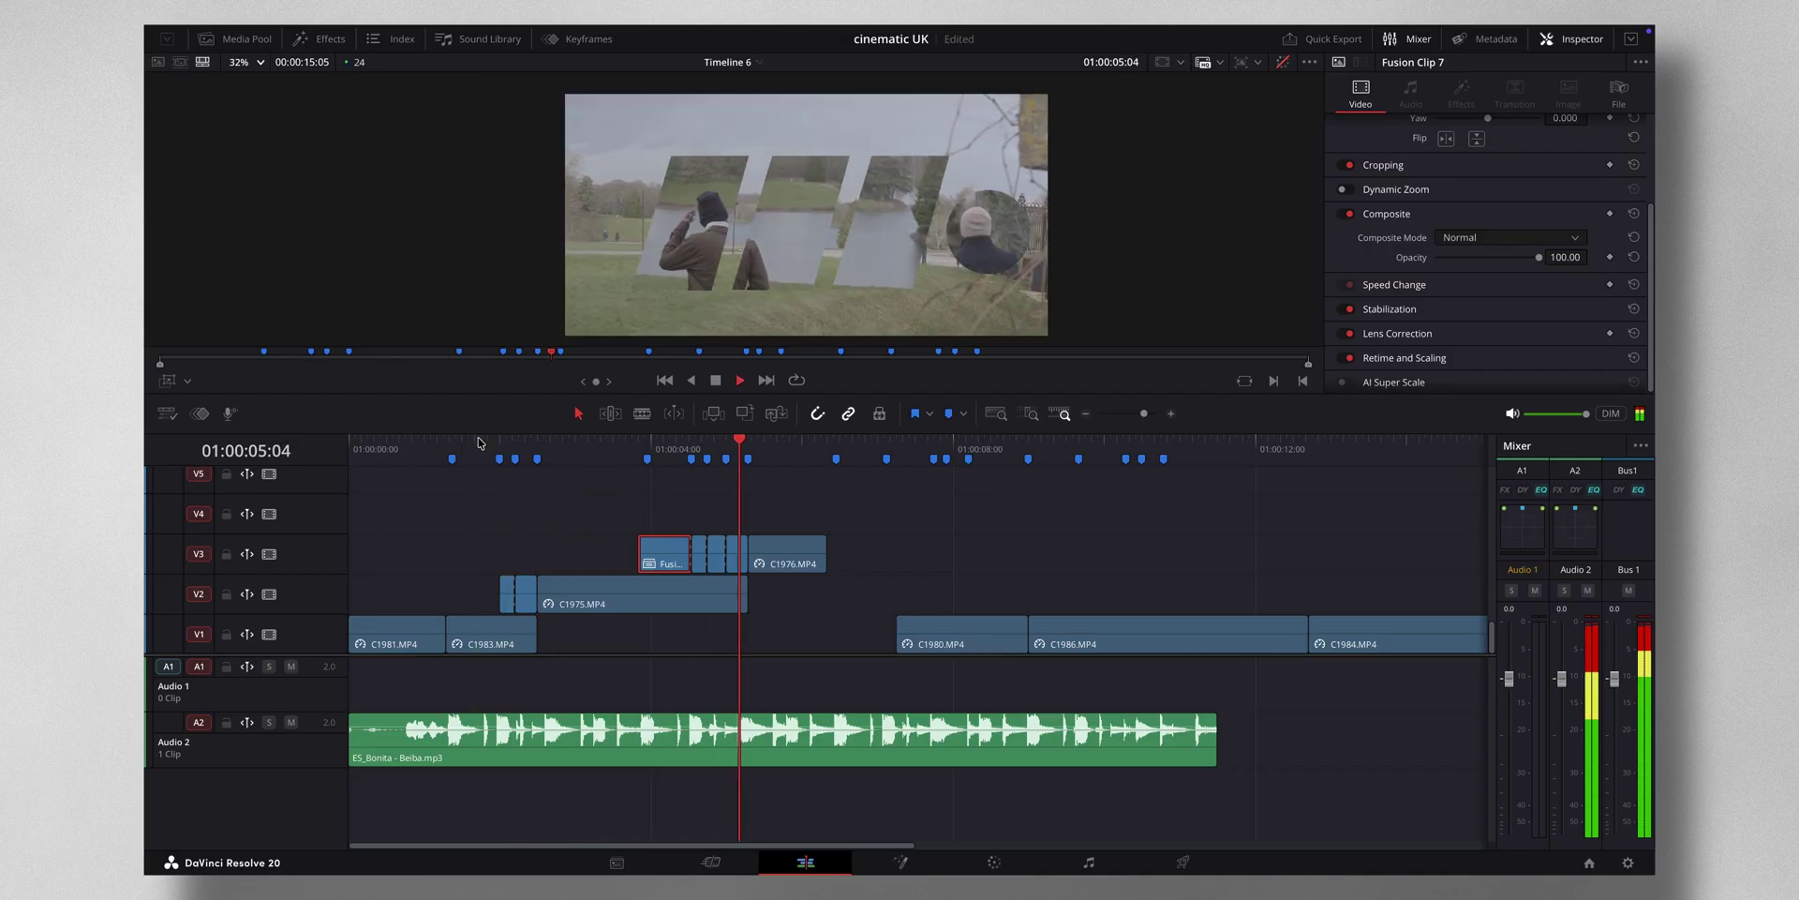
key("space")
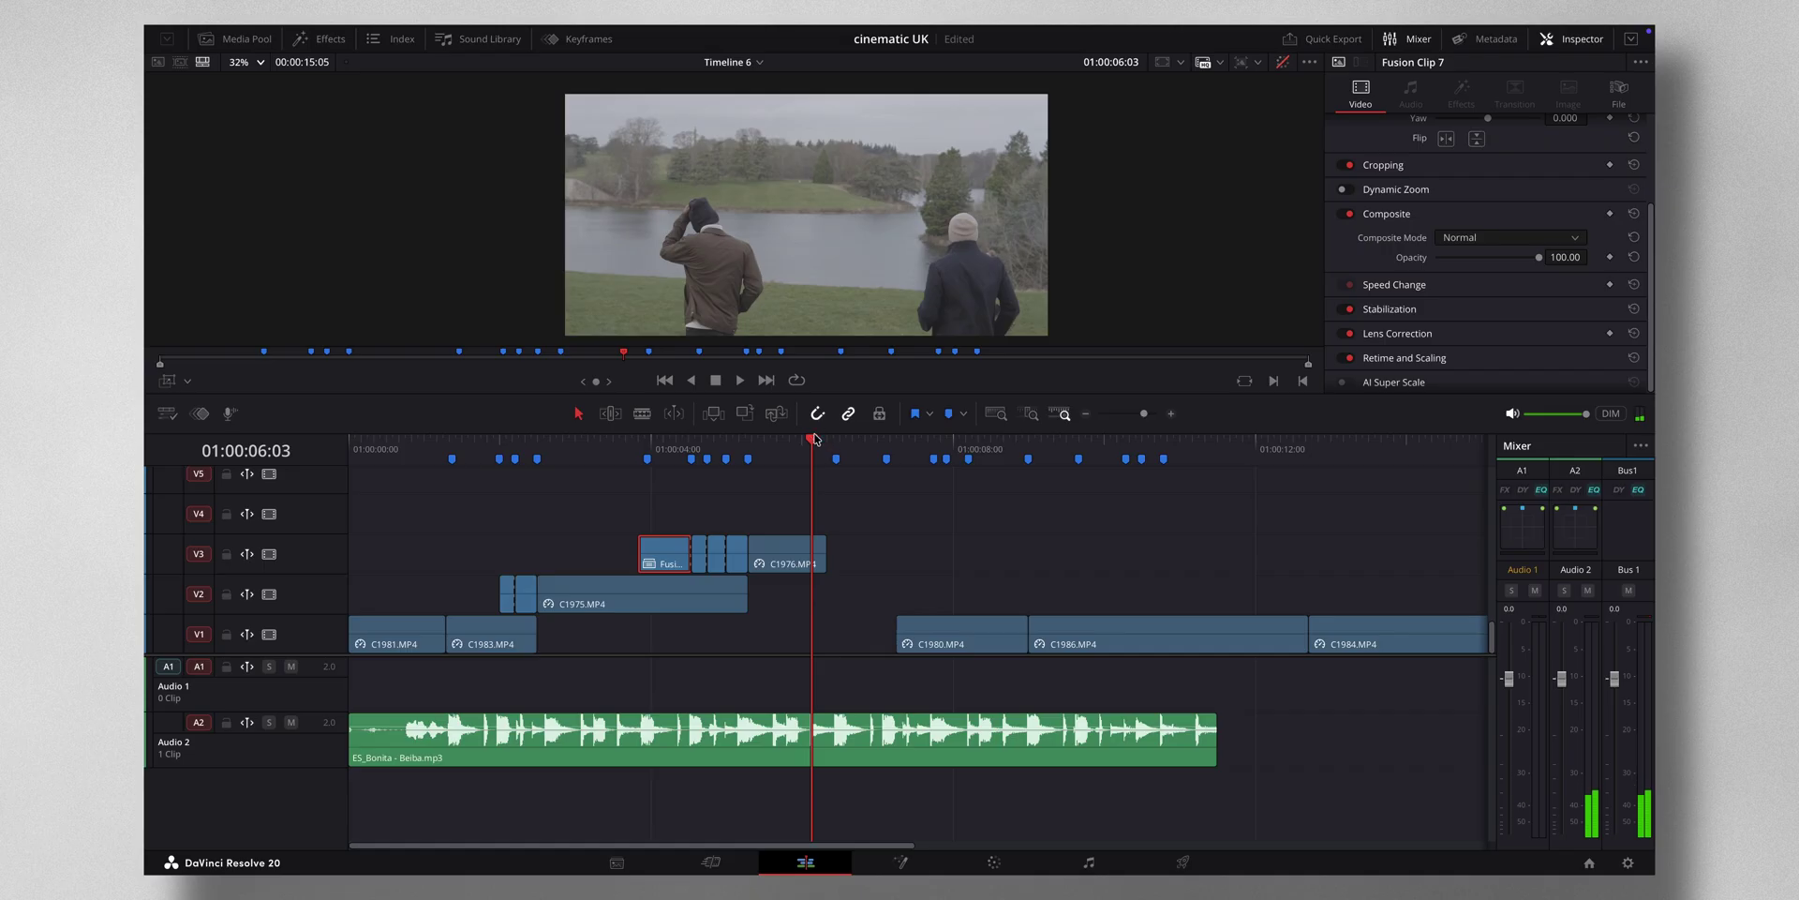
left_click_drag(812, 442, 807, 447)
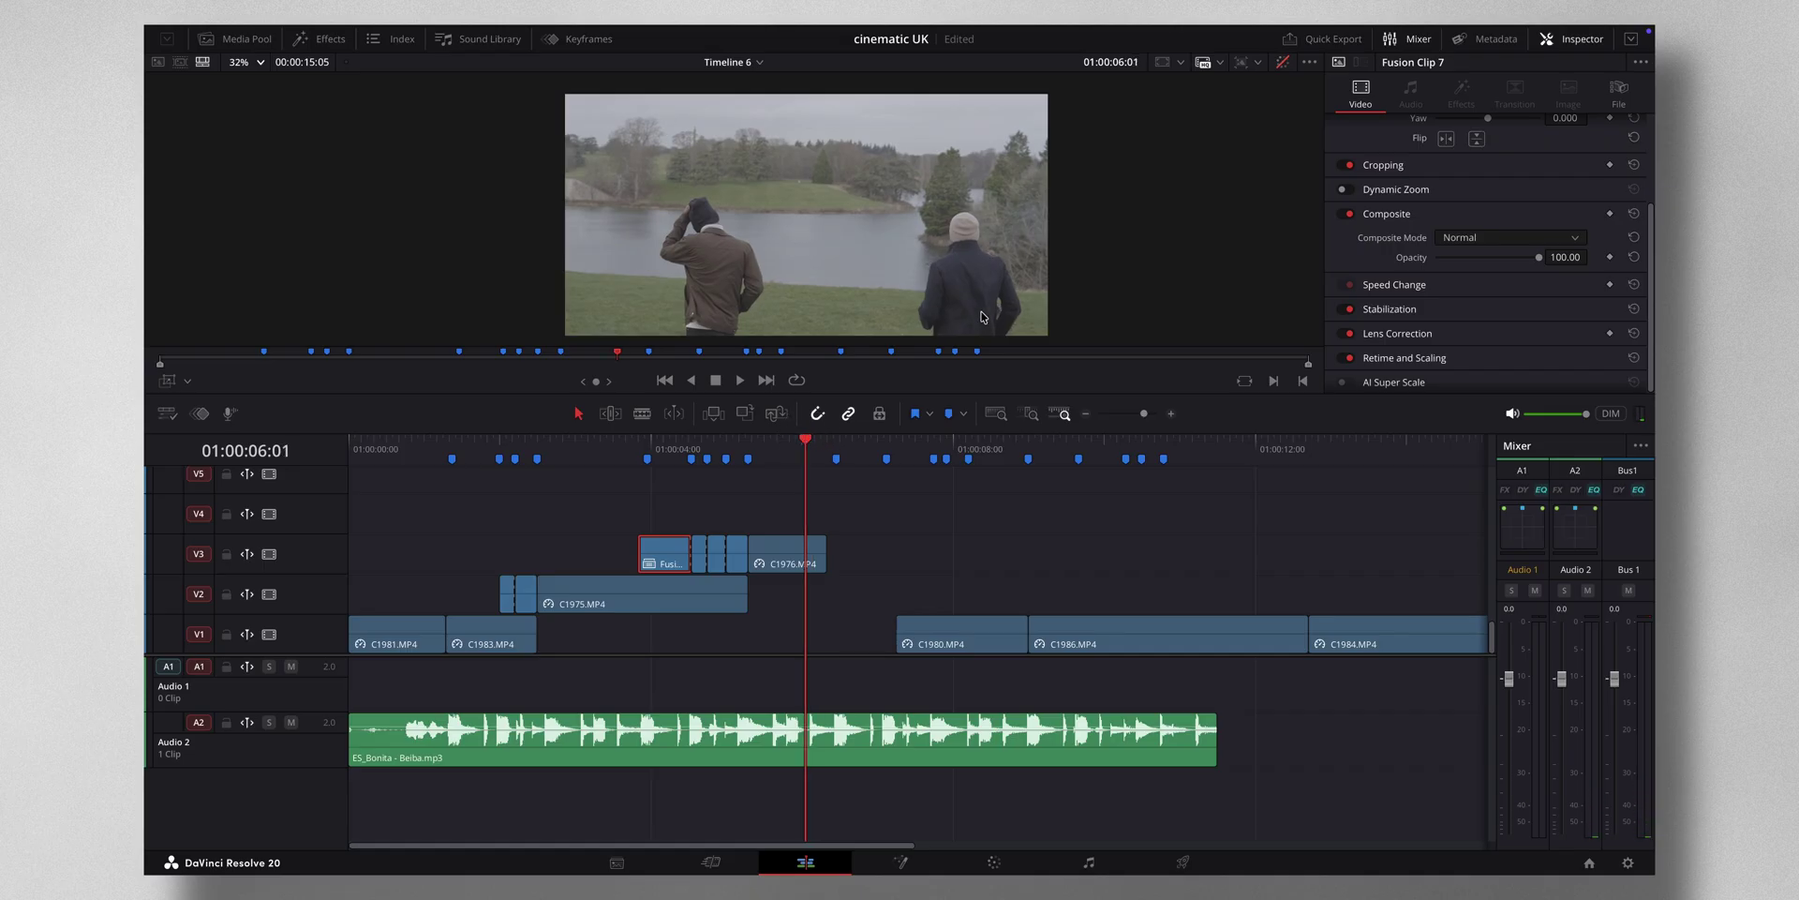